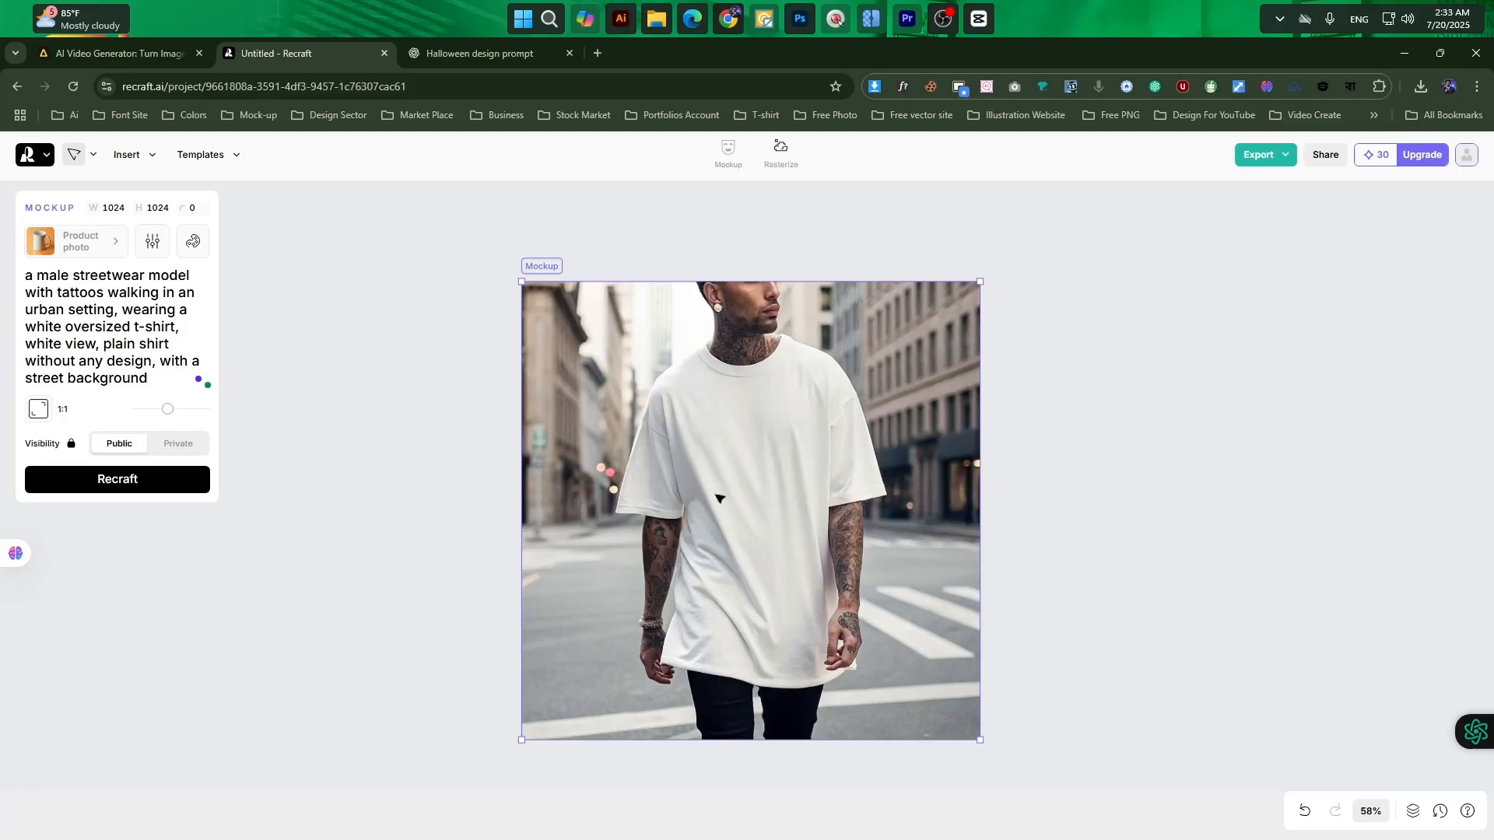
Step: Place the Monster Mash design on the chest of the model's white T-shirt in the mockup and size it to fit
{"action": "scroll", "coordinate": [719, 499], "scroll_direction": "down", "scroll_amount": 3}
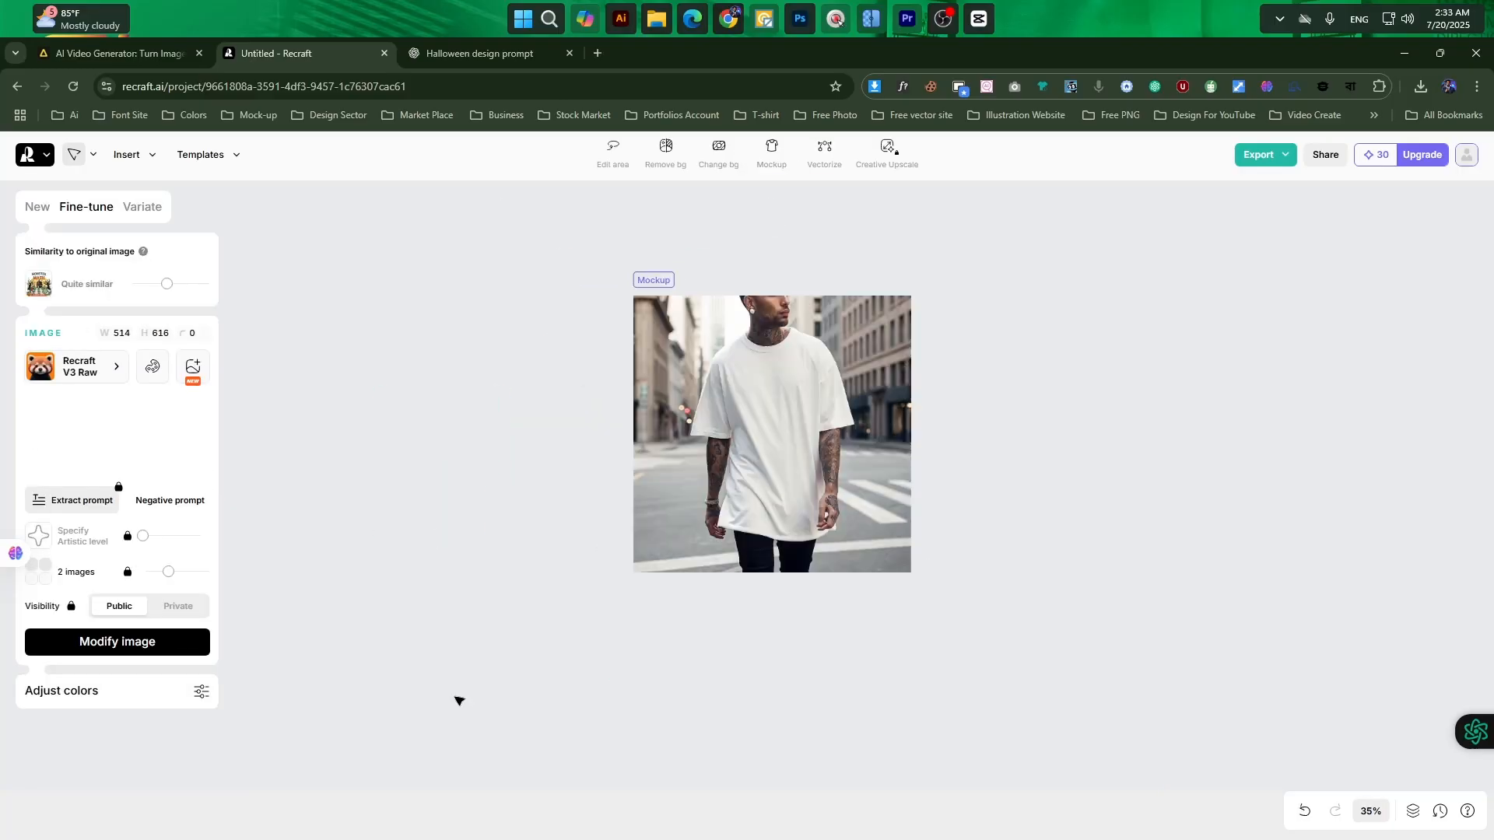
{"action": "left_click_drag", "start_coordinate": [456, 700], "coordinate": [755, 443]}
{"action": "left_click_drag", "start_coordinate": [863, 311], "coordinate": [813, 373]}
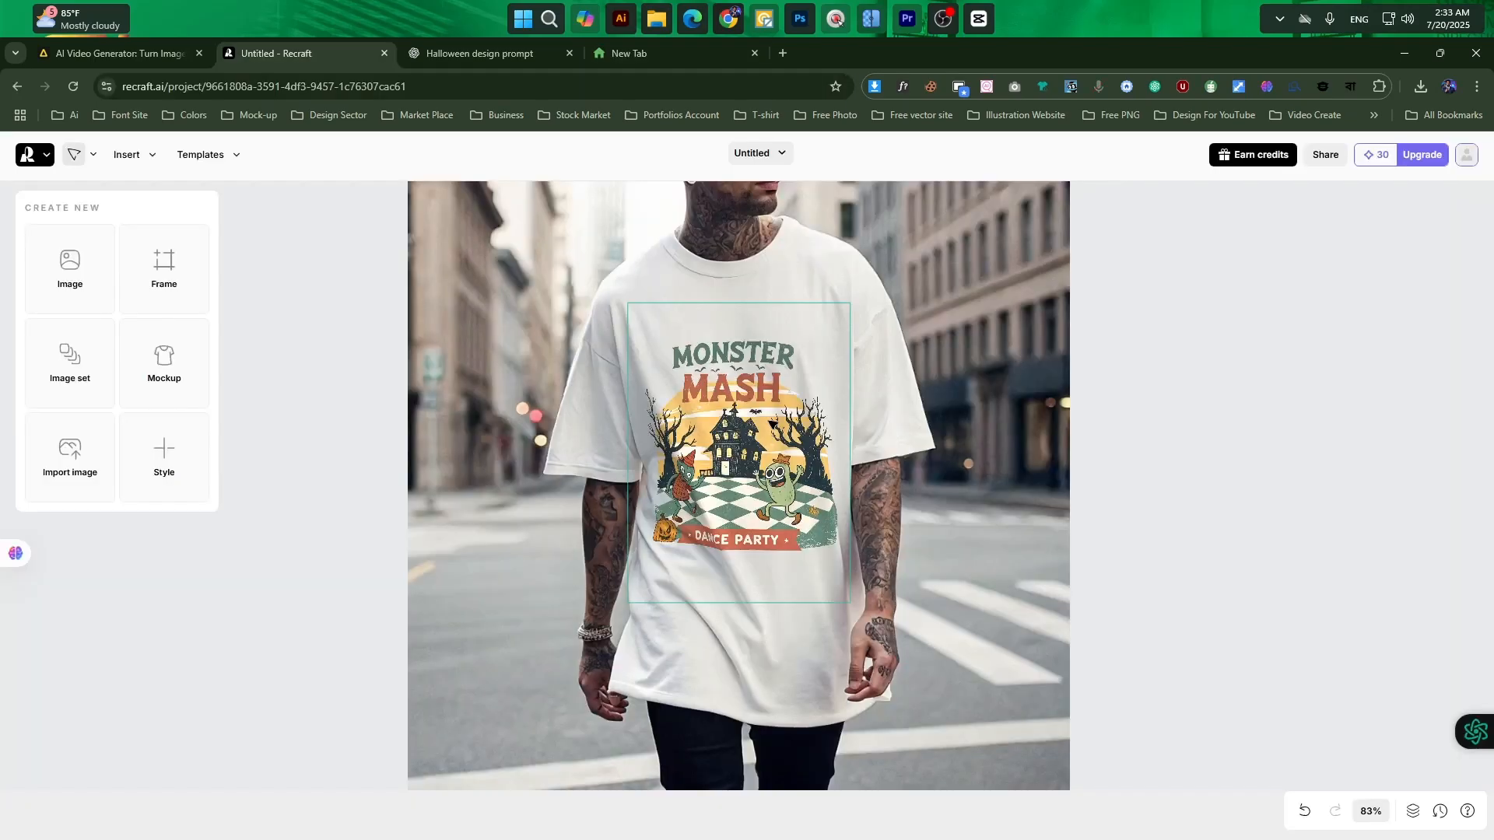
{"action": "left_click", "coordinate": [1258, 154]}
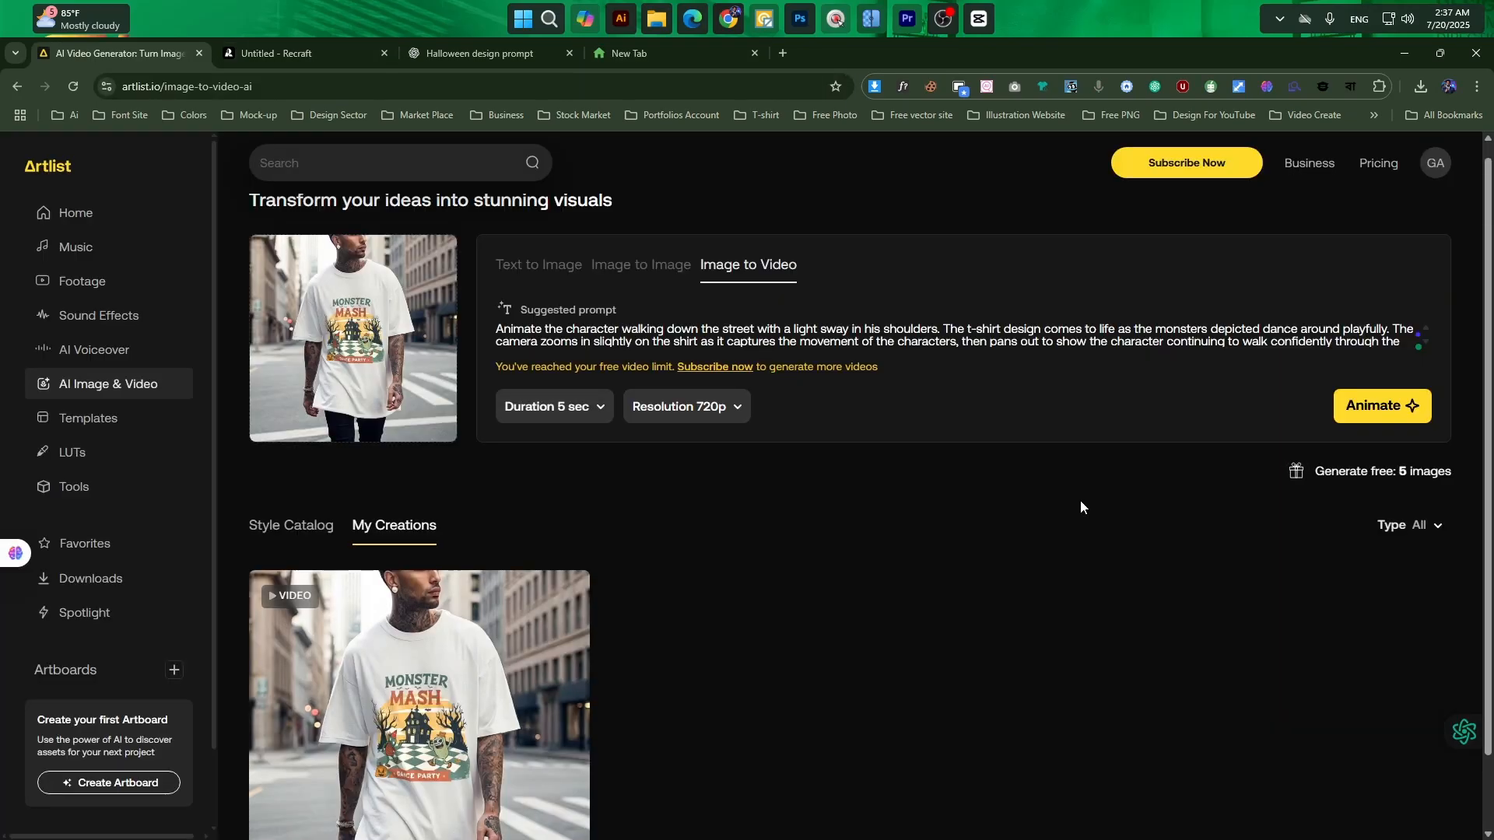
Step: Switch to Artlist, download the generated Monster Mash T-shirt video from My Creations, and open the downloaded MP4
{"action": "scroll", "coordinate": [1080, 506], "scroll_direction": "down", "scroll_amount": 1}
{"action": "mouse_move", "coordinate": [515, 714]}
{"action": "left_click", "coordinate": [501, 684]}
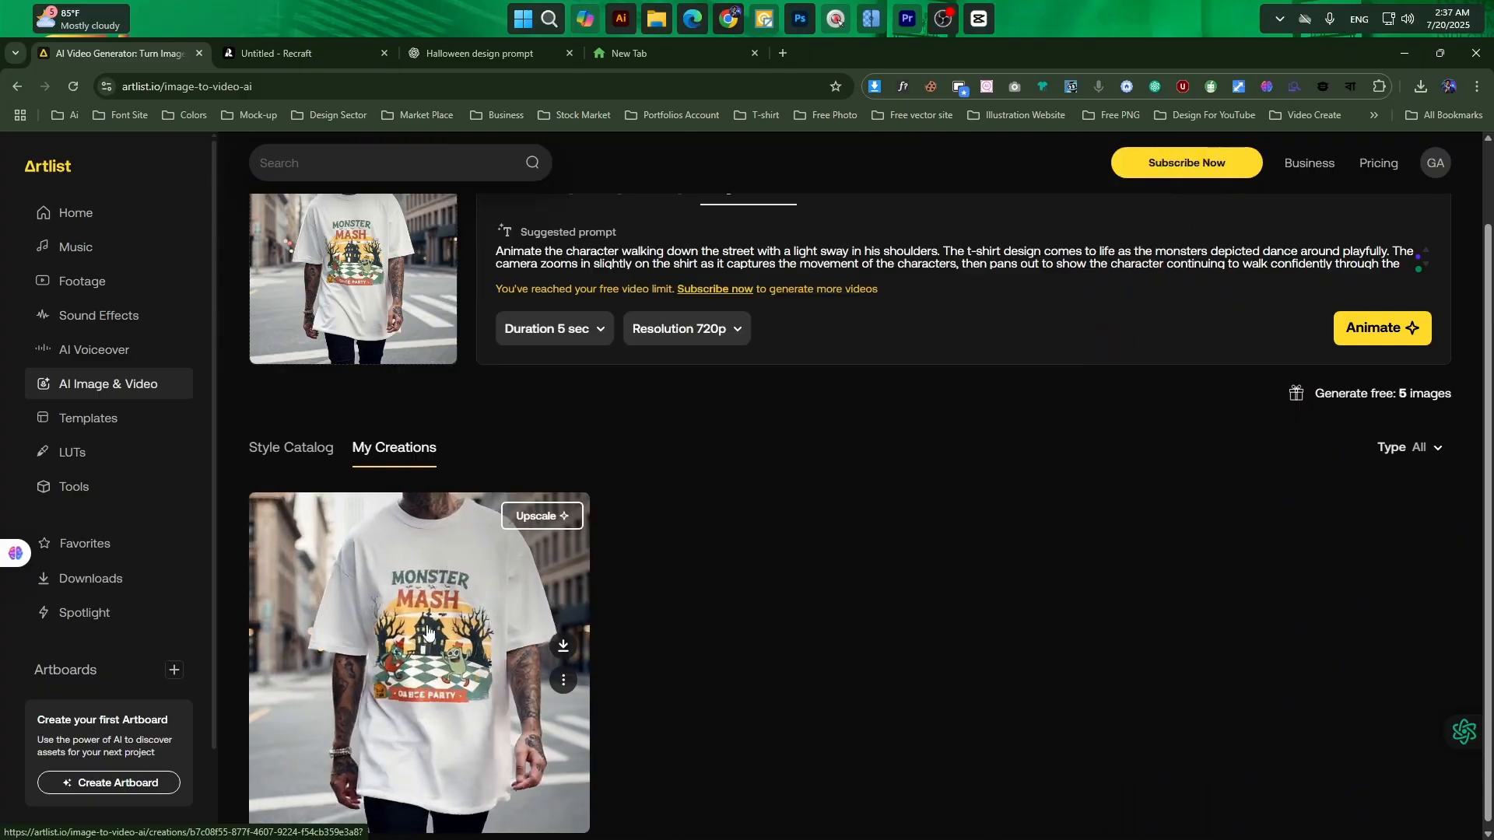
{"action": "right_click", "coordinate": [451, 578]}
{"action": "left_click", "coordinate": [518, 379]}
{"action": "key", "text": "Return"}
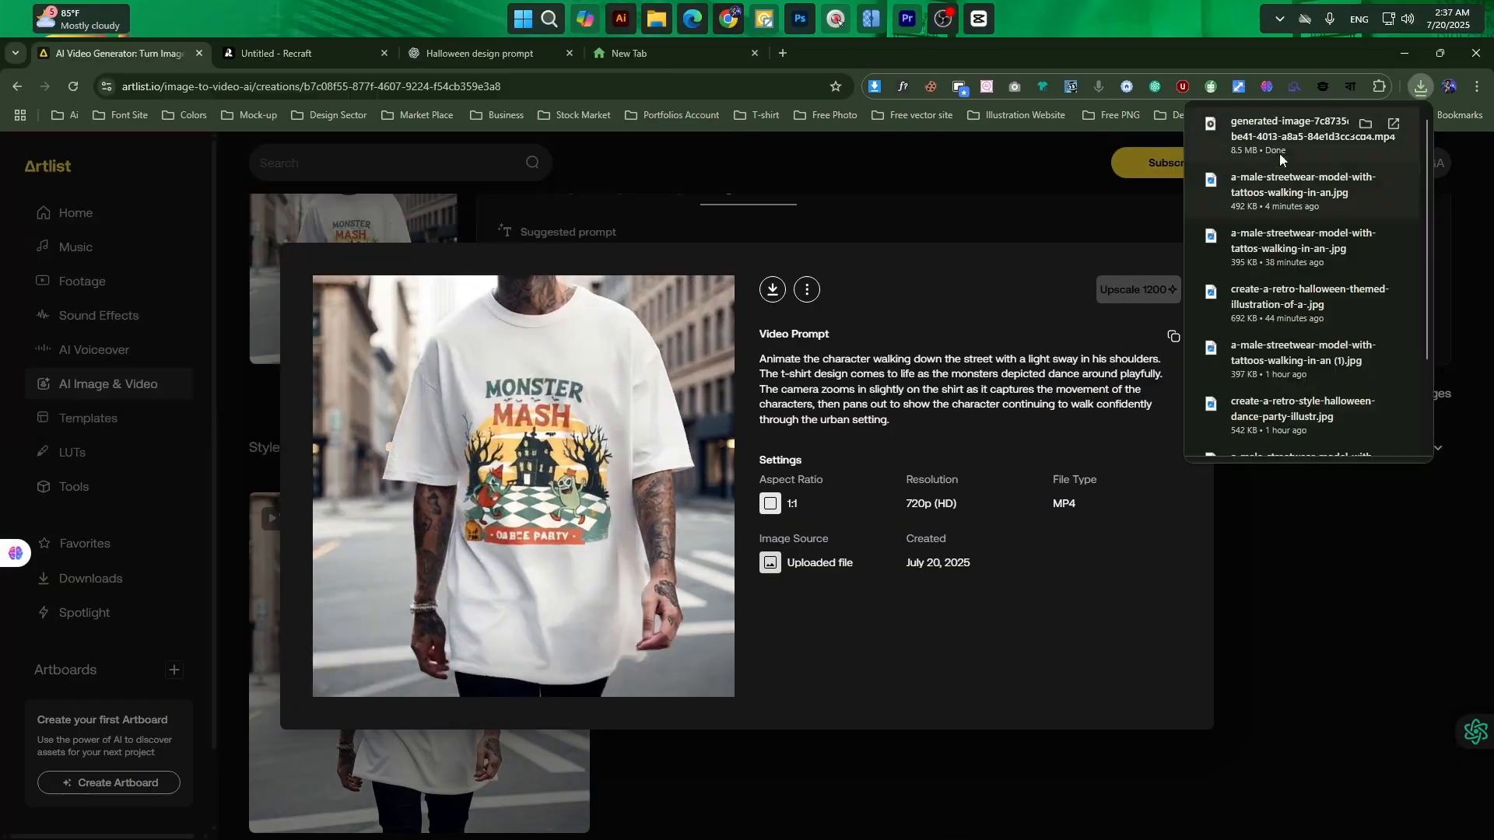
{"action": "left_click", "coordinate": [1254, 128]}
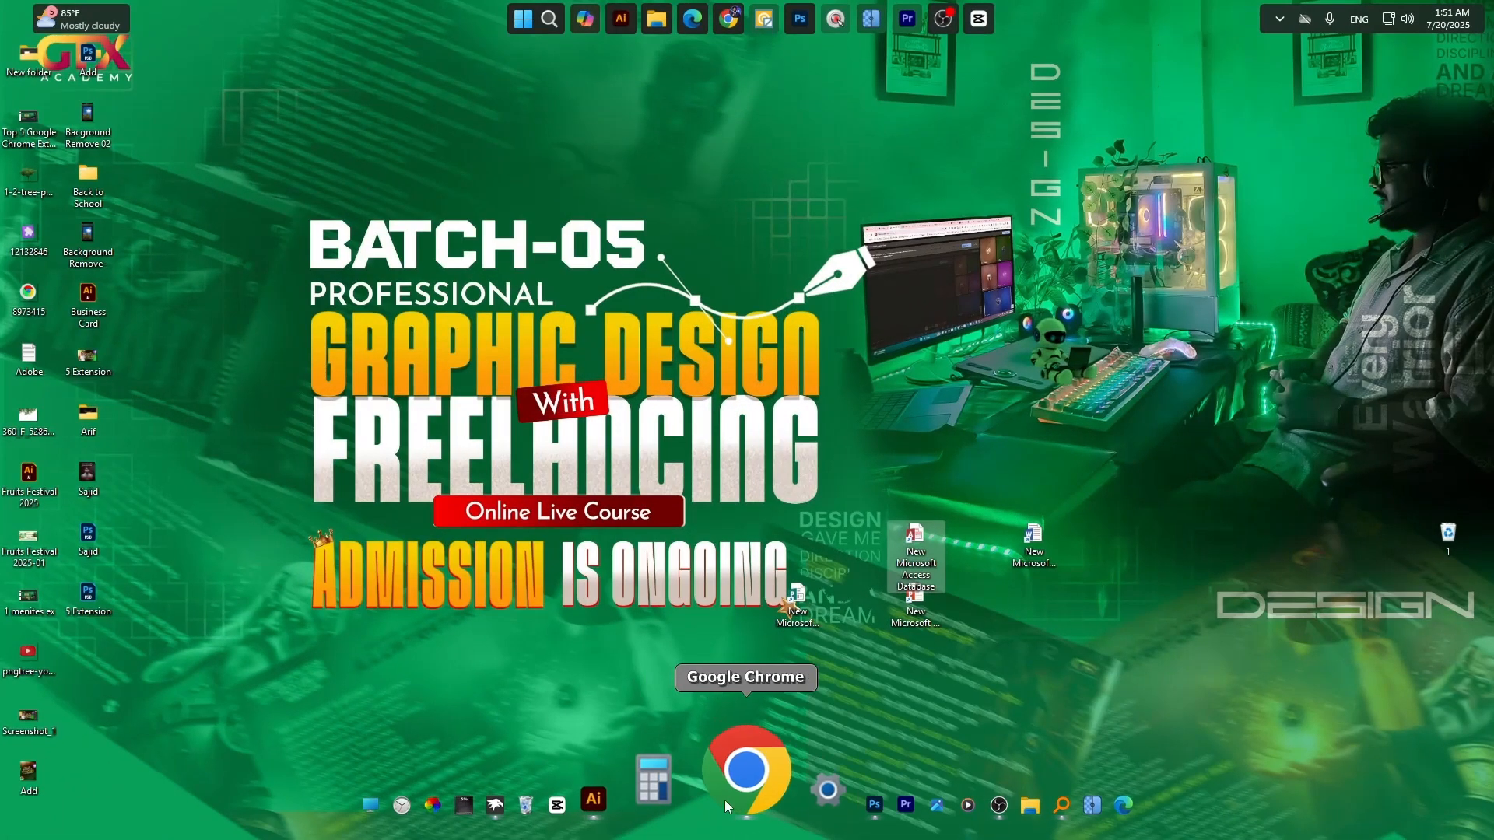
Step: Bring up Chrome, switch to folder 11 in File Explorer, and preview the Monster Mash images 11.jpg and 2
{"action": "left_click", "coordinate": [731, 801]}
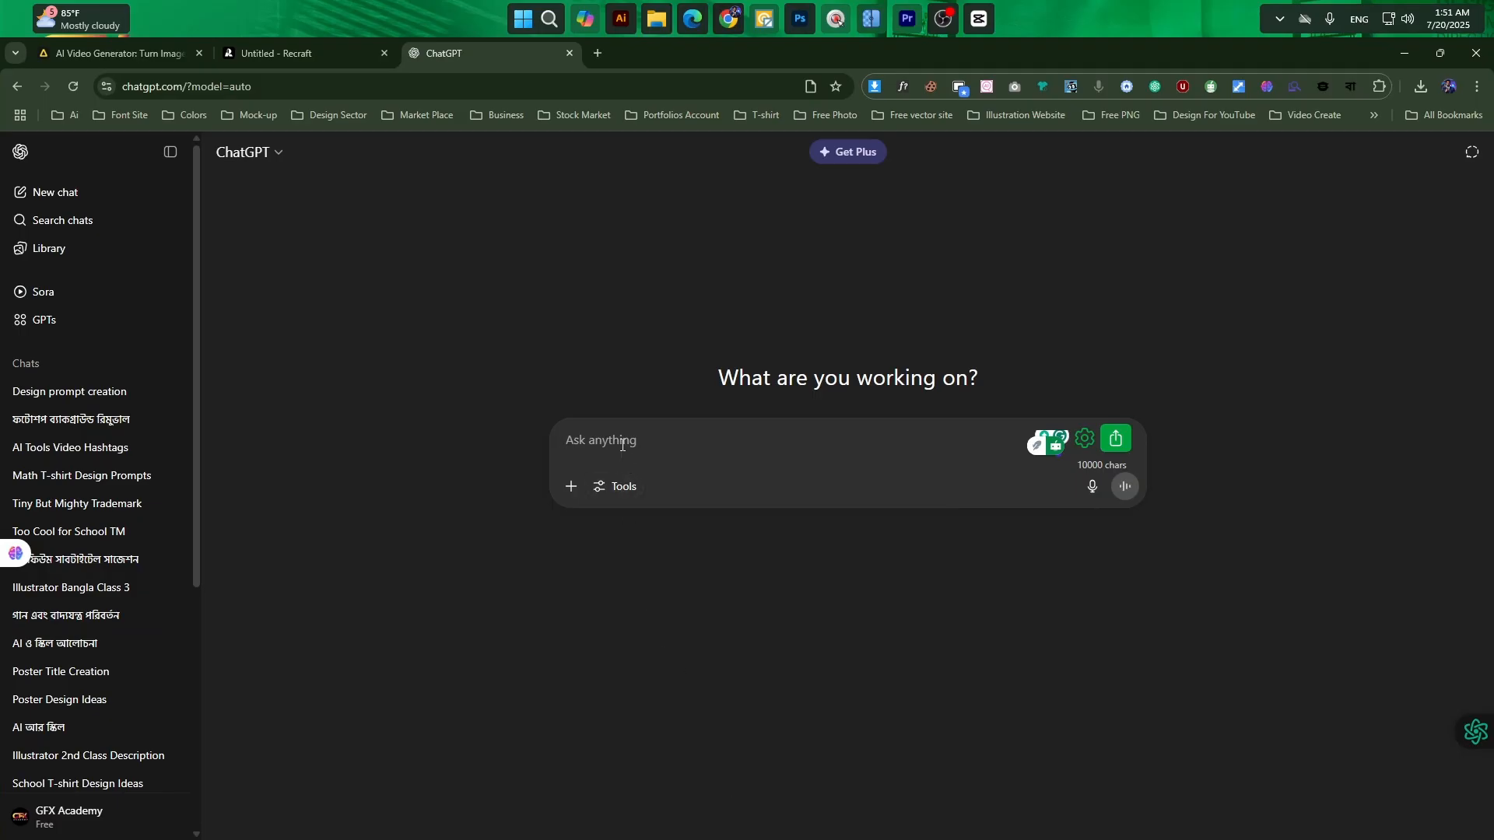
{"action": "mouse_move", "coordinate": [656, 22]}
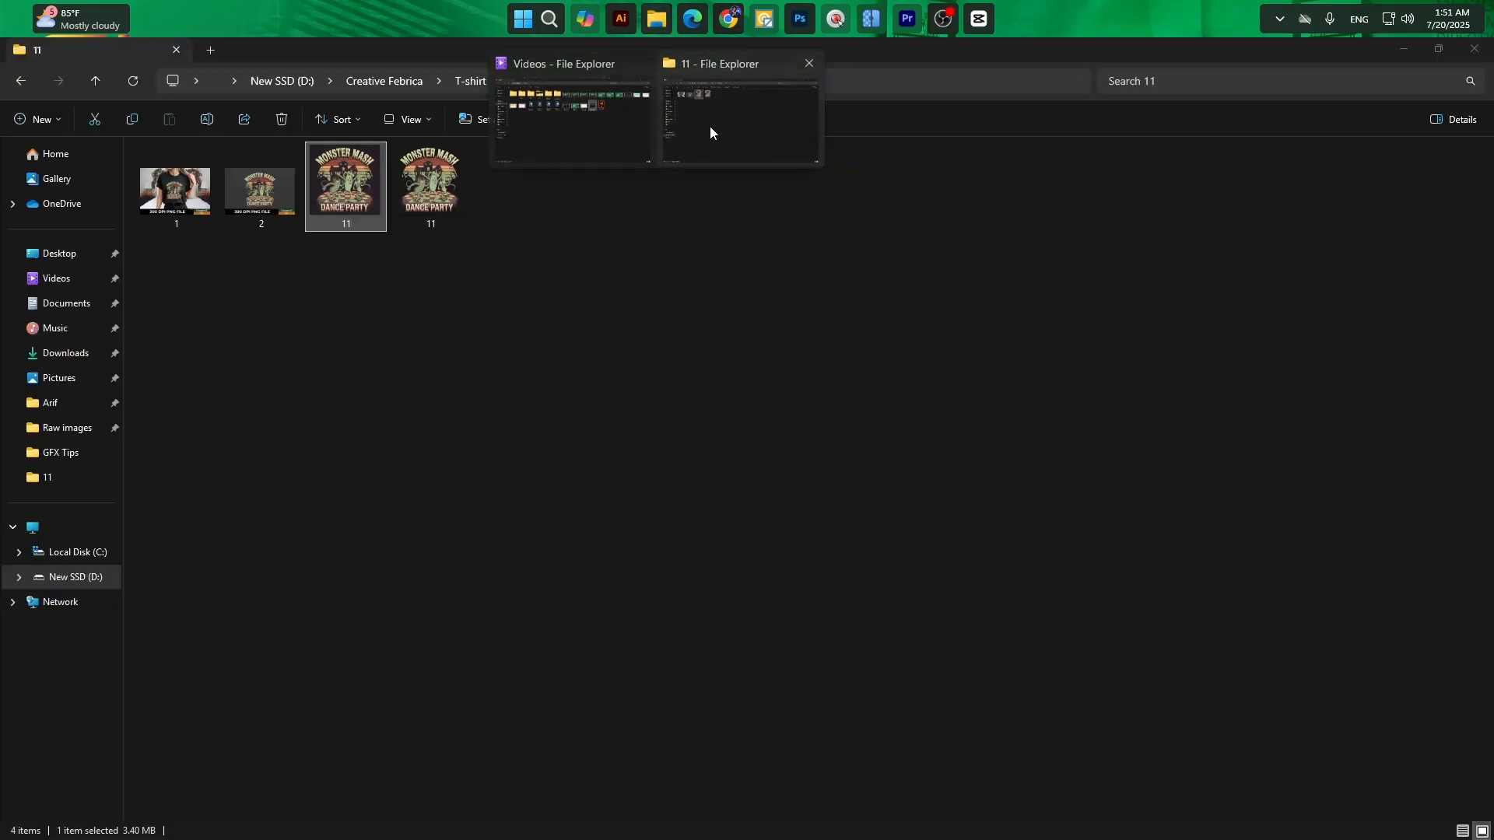
{"action": "left_click", "coordinate": [707, 126]}
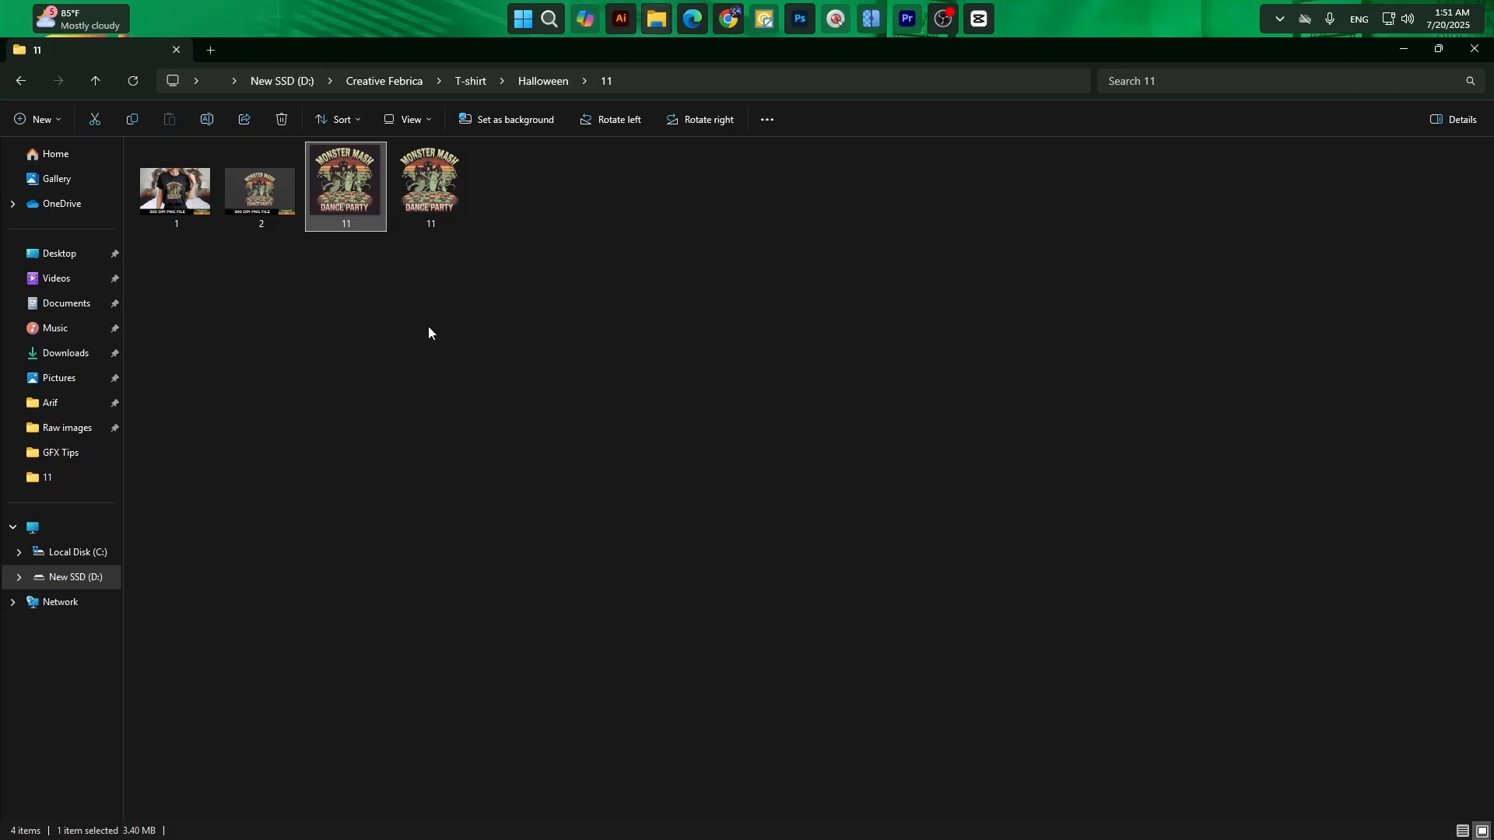
{"action": "mouse_move", "coordinate": [332, 166]}
{"action": "left_mouse_down"}
{"action": "mouse_move", "coordinate": [336, 236]}
{"action": "mouse_move", "coordinate": [560, 254]}
{"action": "mouse_move", "coordinate": [334, 184]}
{"action": "left_mouse_up"}
{"action": "double_click", "coordinate": [333, 172]}
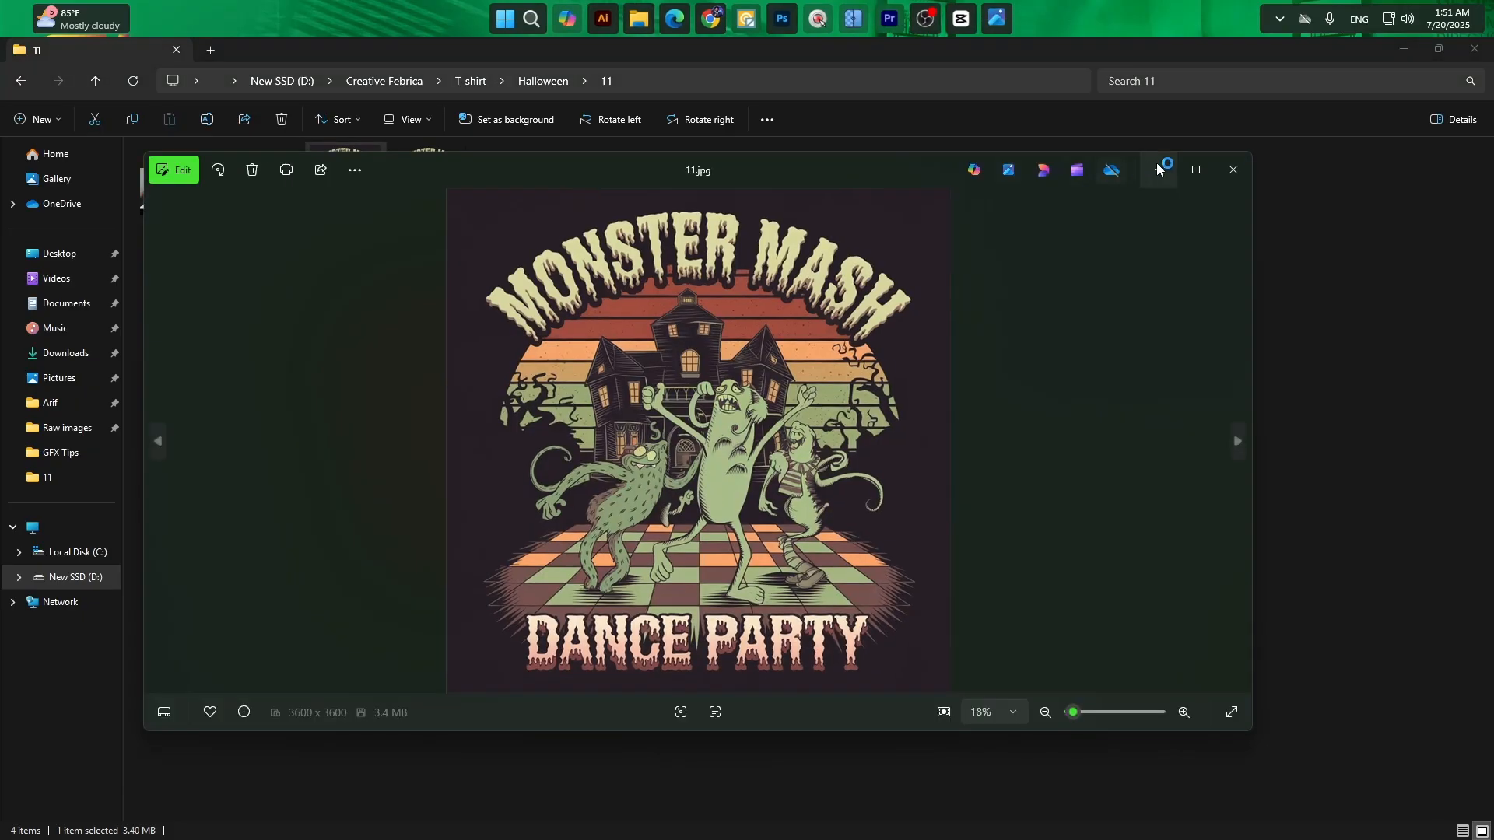
{"action": "left_click", "coordinate": [1233, 170]}
{"action": "double_click", "coordinate": [260, 190]}
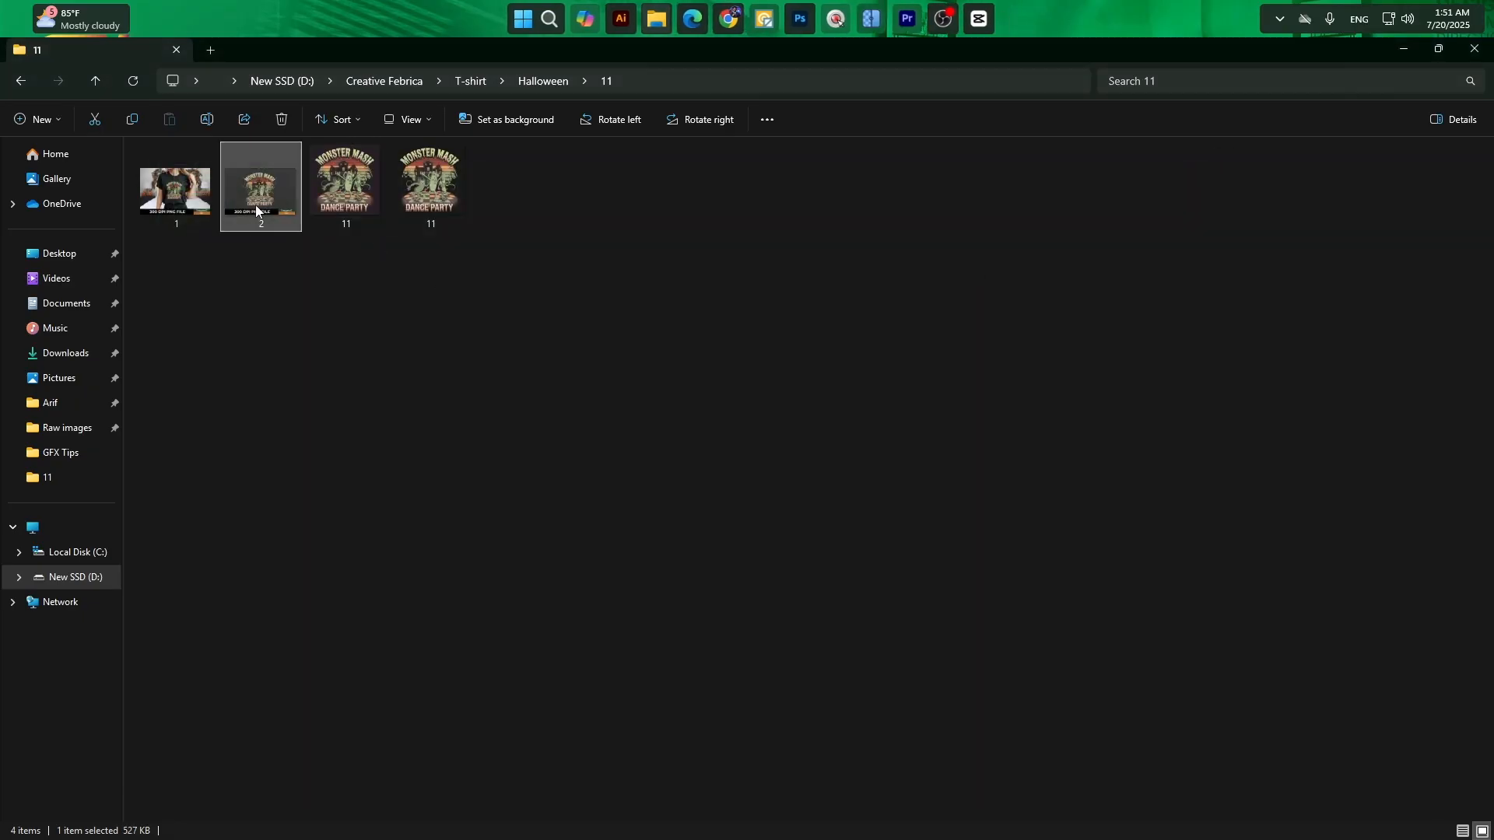
{"action": "left_click", "coordinate": [1233, 170]}
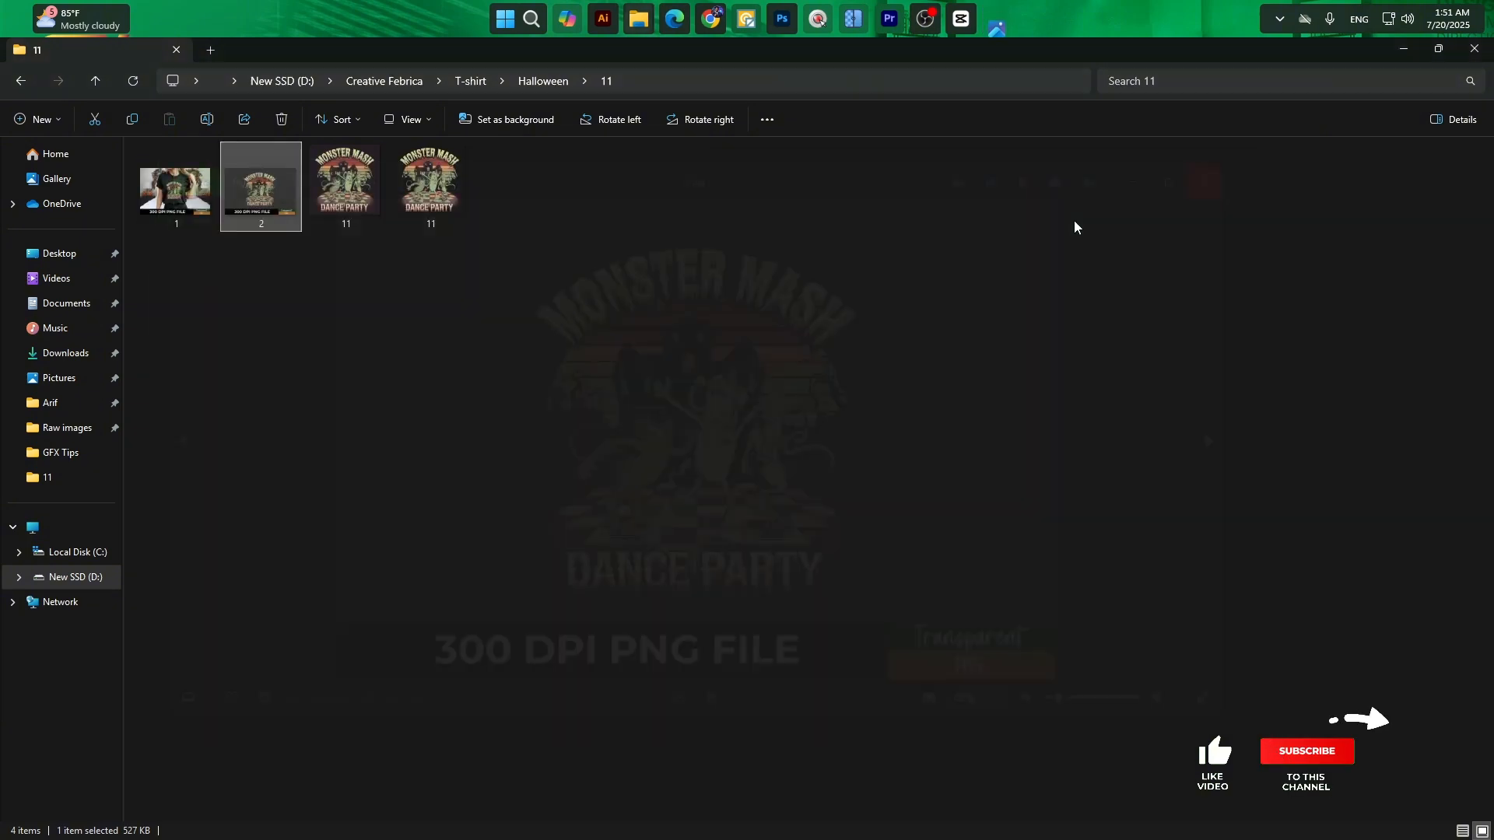
Step: Attach 11.jpg to a new ChatGPT chat and send the request "write me prompt about this design"
{"action": "left_click", "coordinate": [357, 213]}
{"action": "left_click_drag", "start_coordinate": [357, 213], "coordinate": [595, 497]}
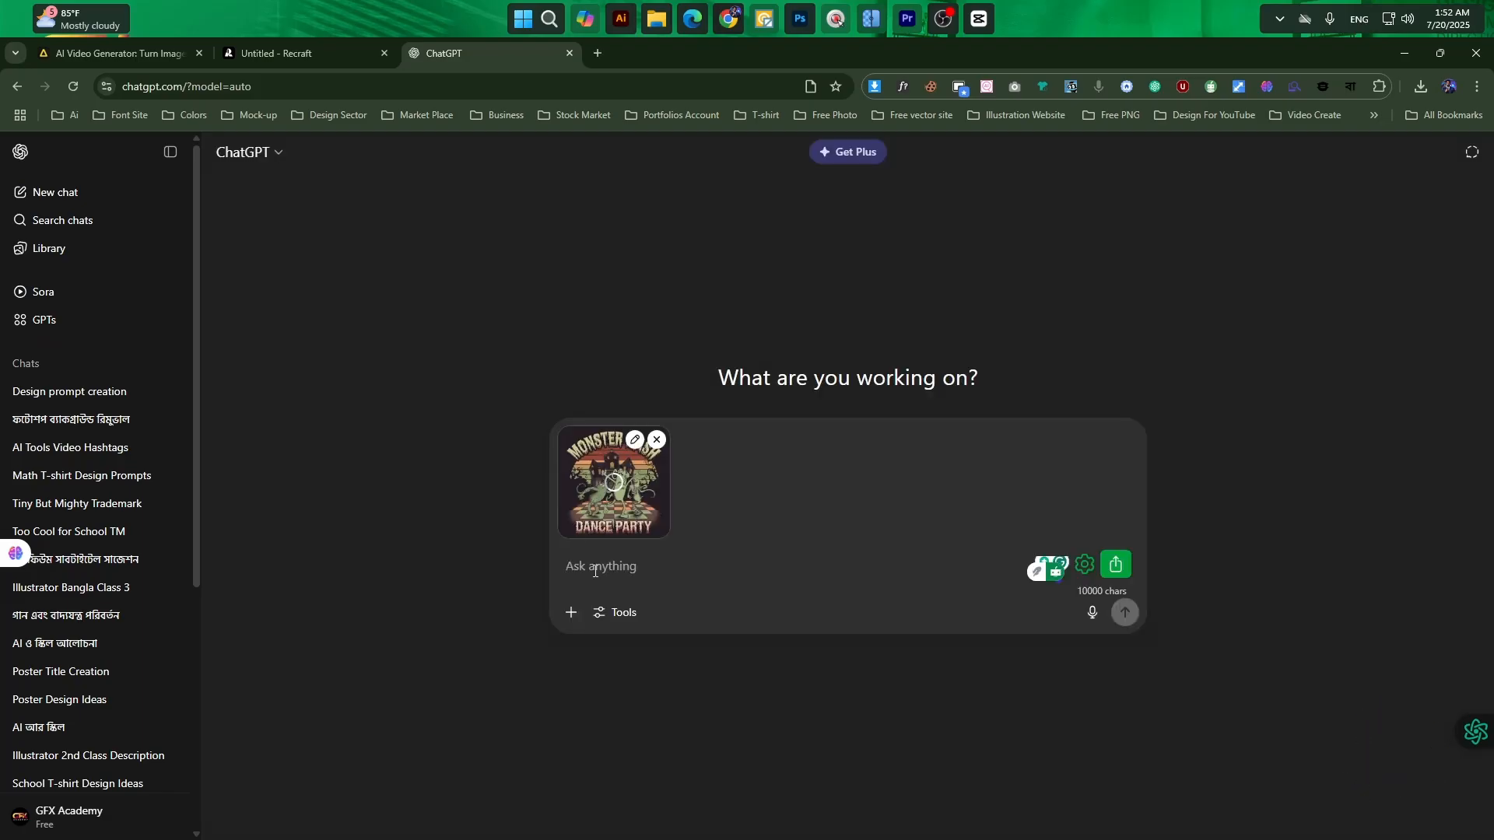
{"action": "type", "text": "write me prompt about this desifn"}
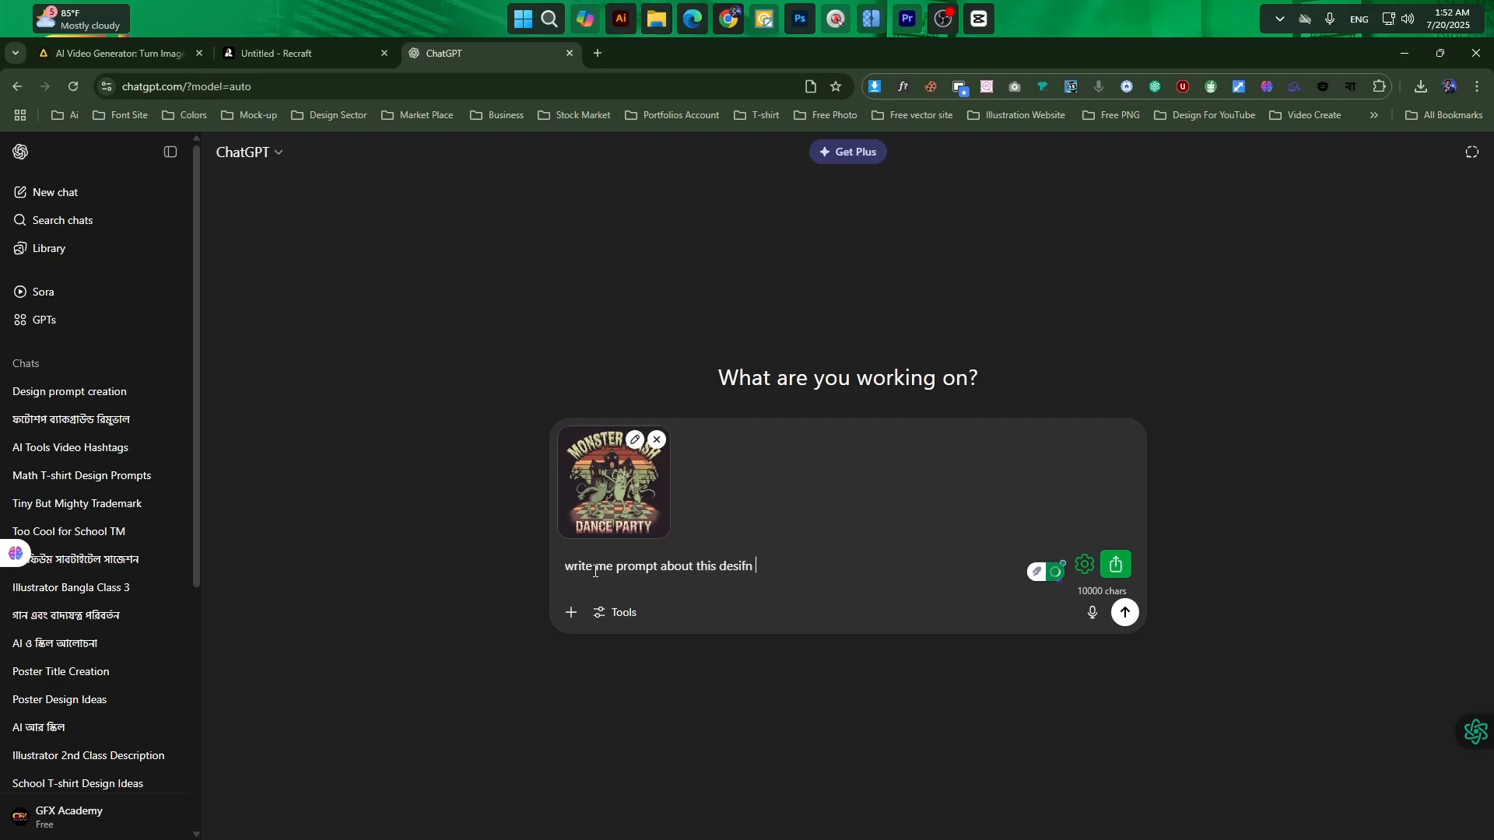
{"action": "type", "text": "gn"}
{"action": "key", "text": "Return"}
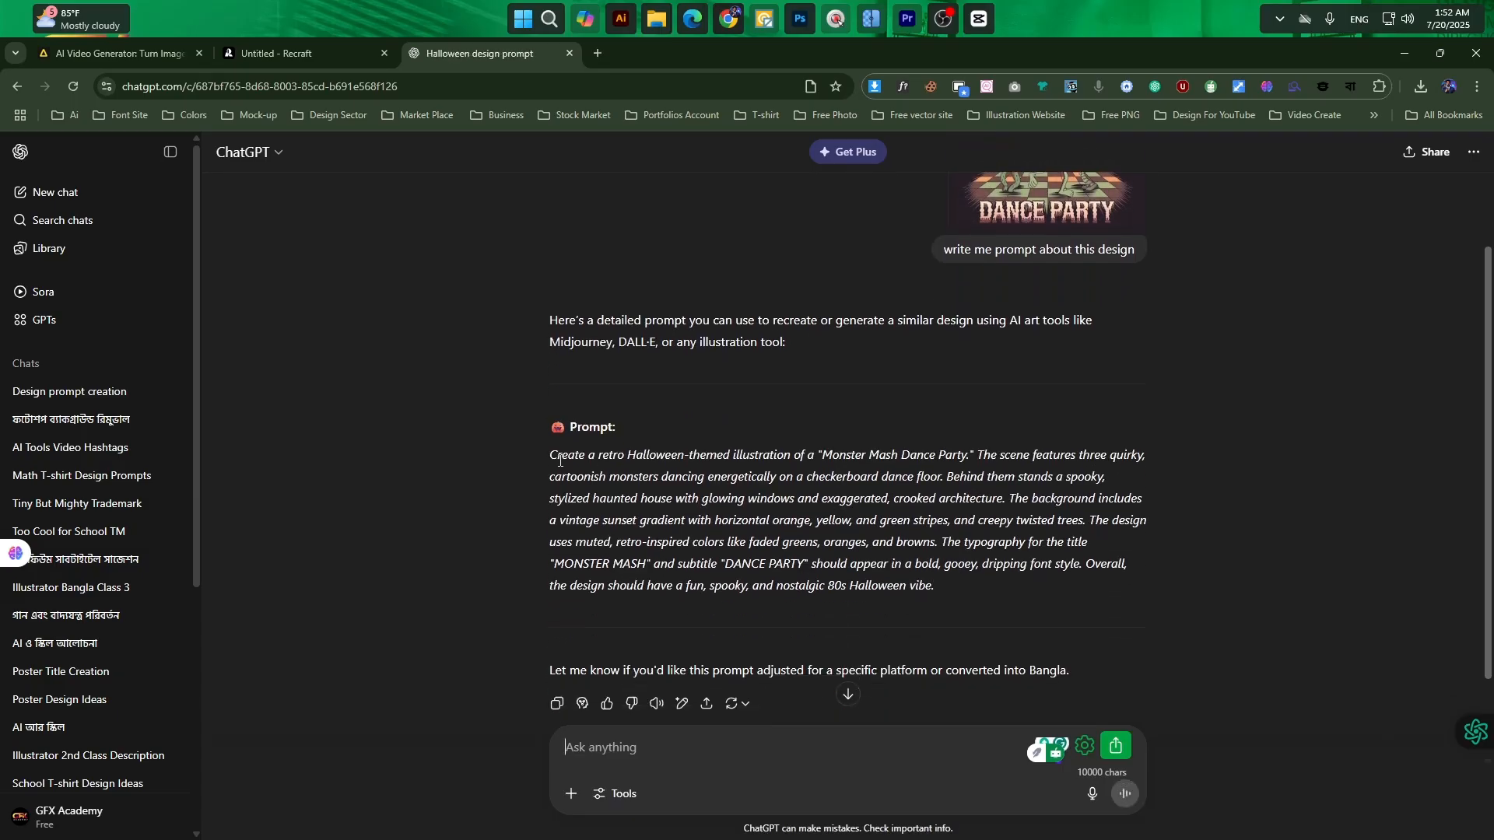
Step: Copy the generated Halloween prompt from ChatGPT and paste it as the prompt of a new image in Recraft
{"action": "left_click_drag", "start_coordinate": [546, 454], "coordinate": [974, 590]}
{"action": "key", "text": "ctrl+c"}
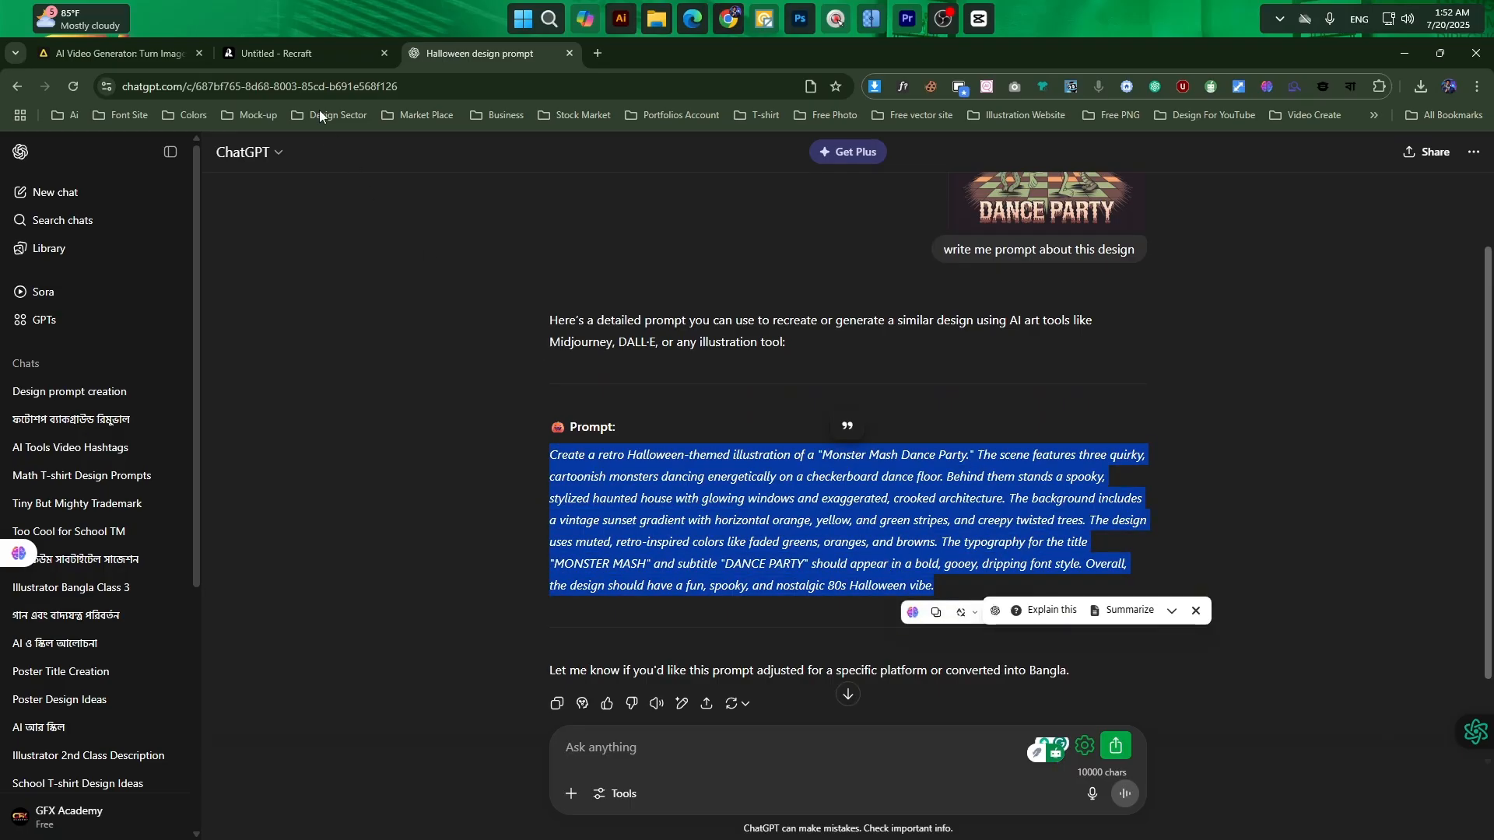
{"action": "left_click", "coordinate": [317, 60]}
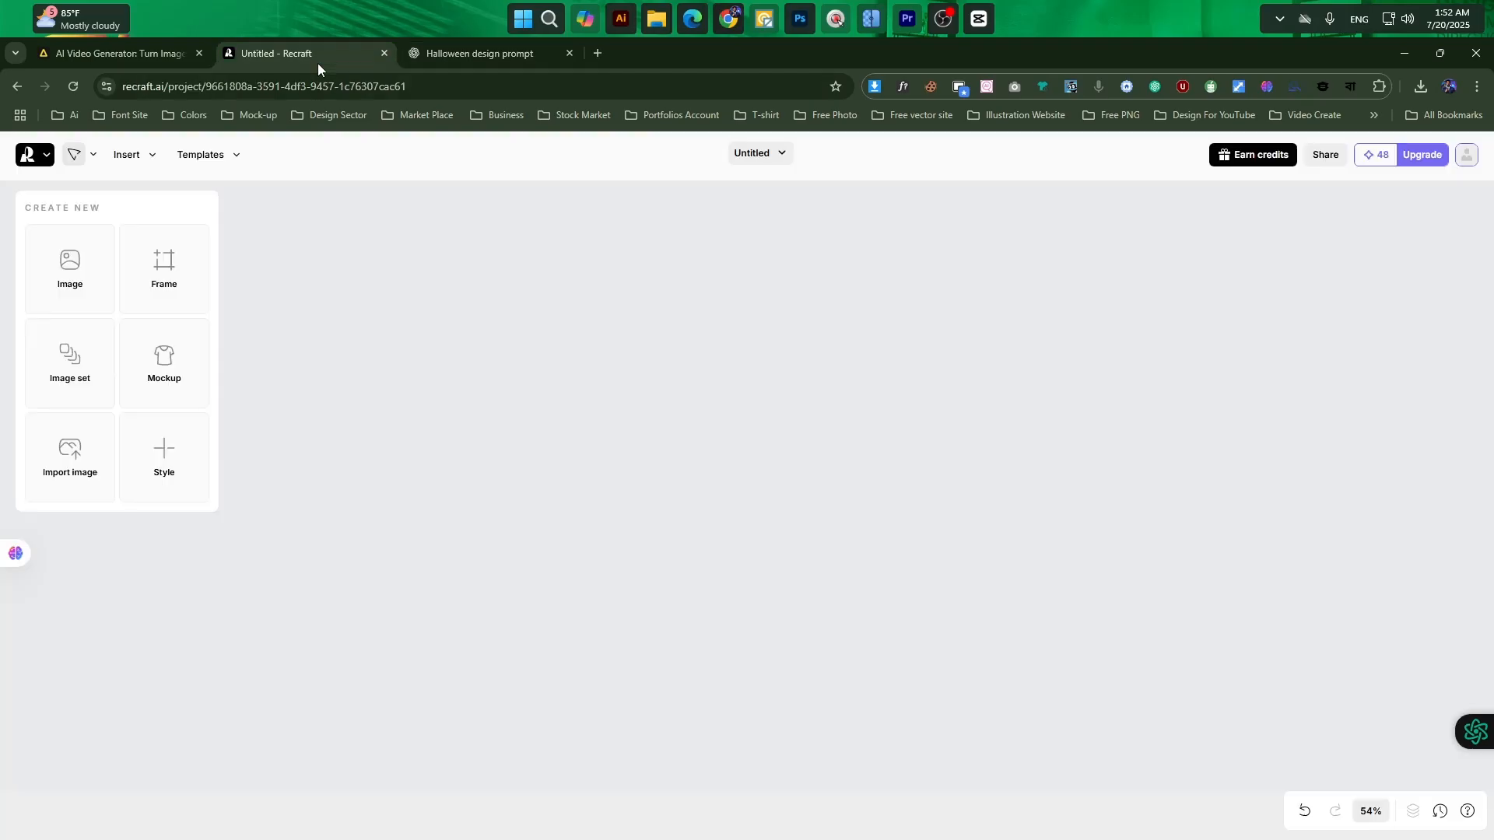
{"action": "left_click", "coordinate": [80, 294]}
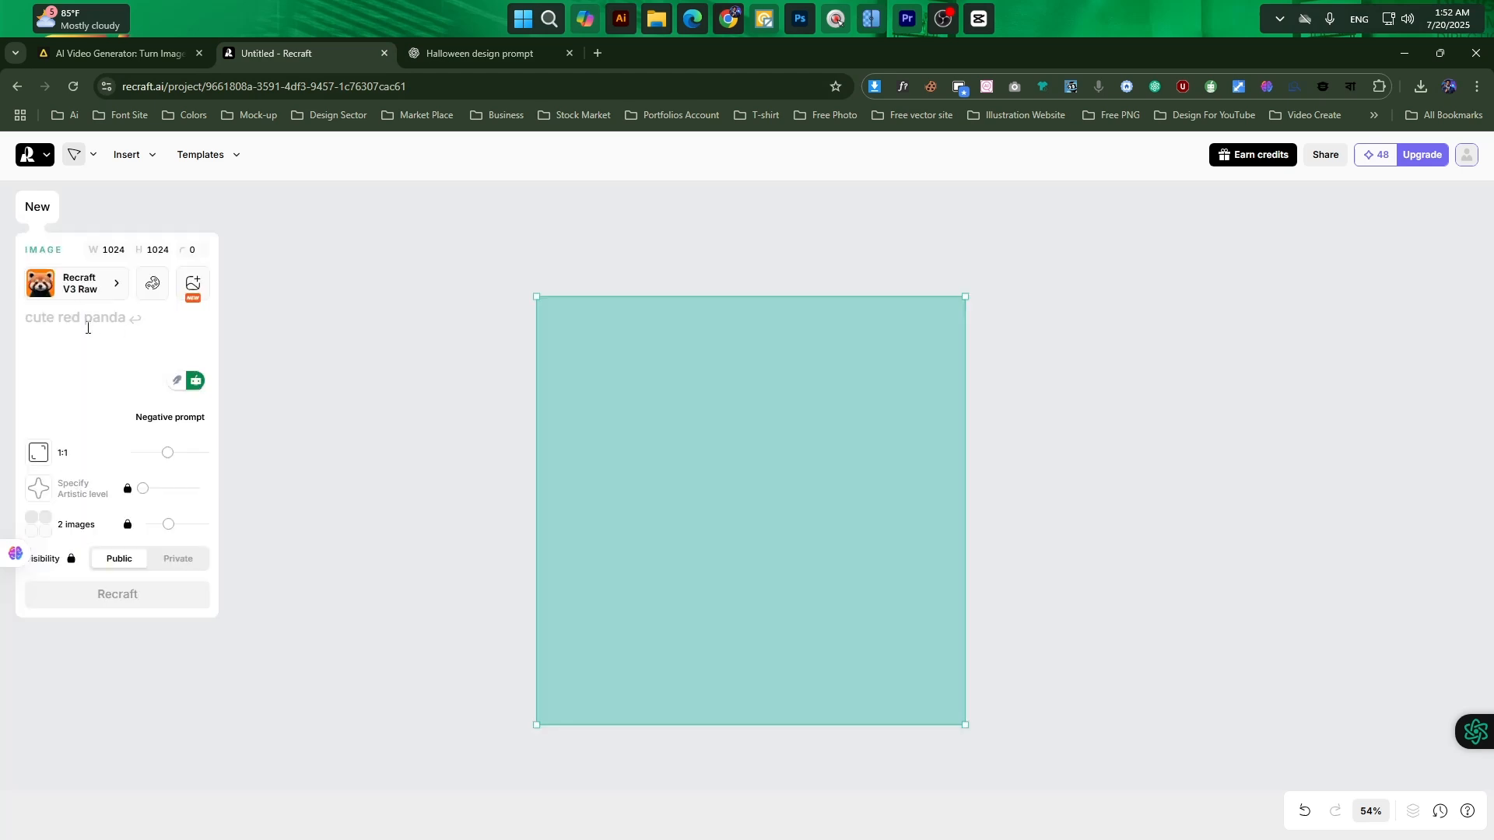
{"action": "key", "text": "ctrl+v"}
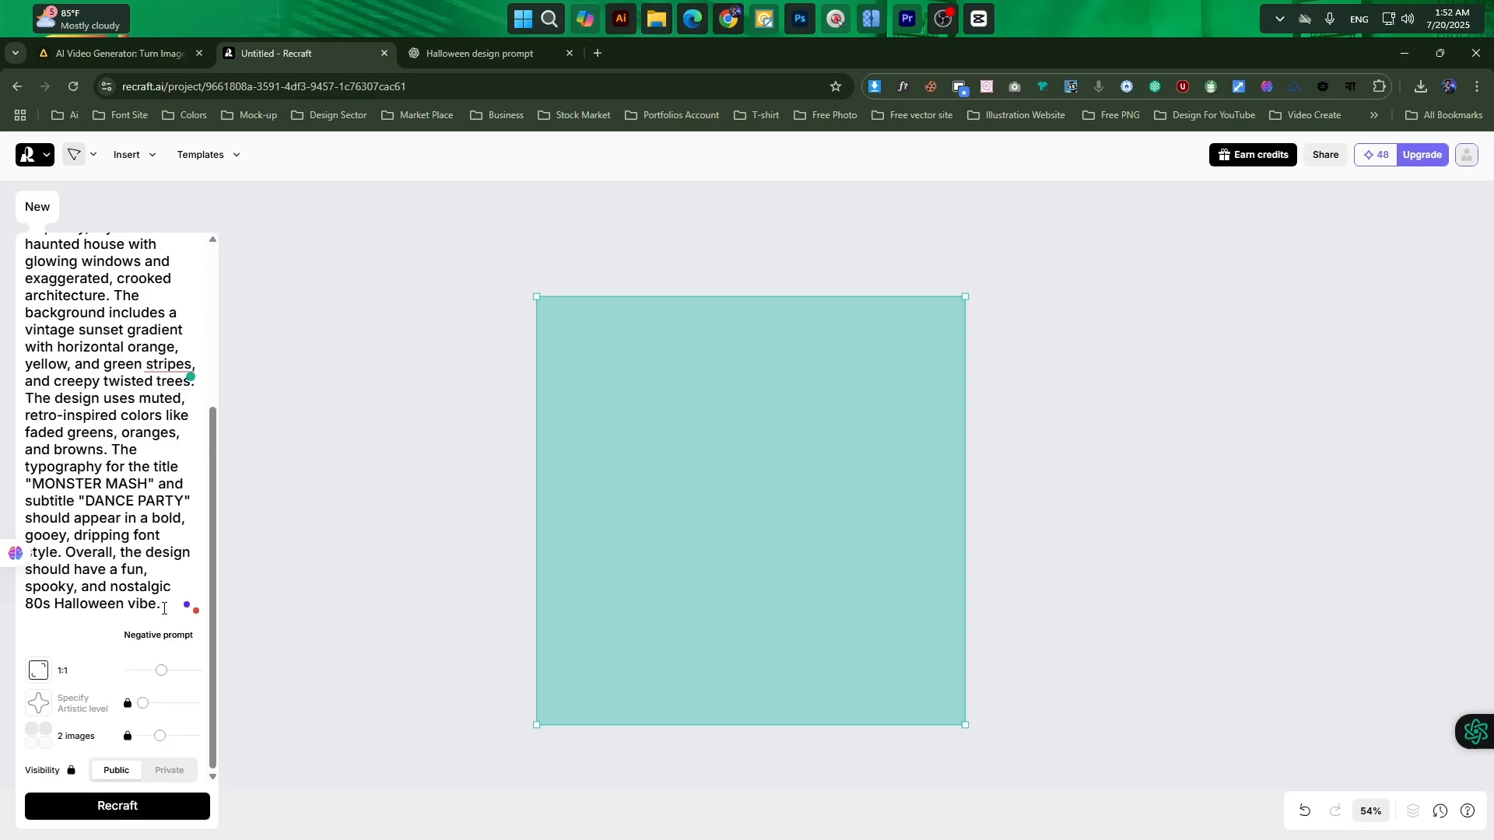
Step: Add "Please white background only" to the end of the prompt and generate the images
{"action": "type", "text": "ease white ba"}
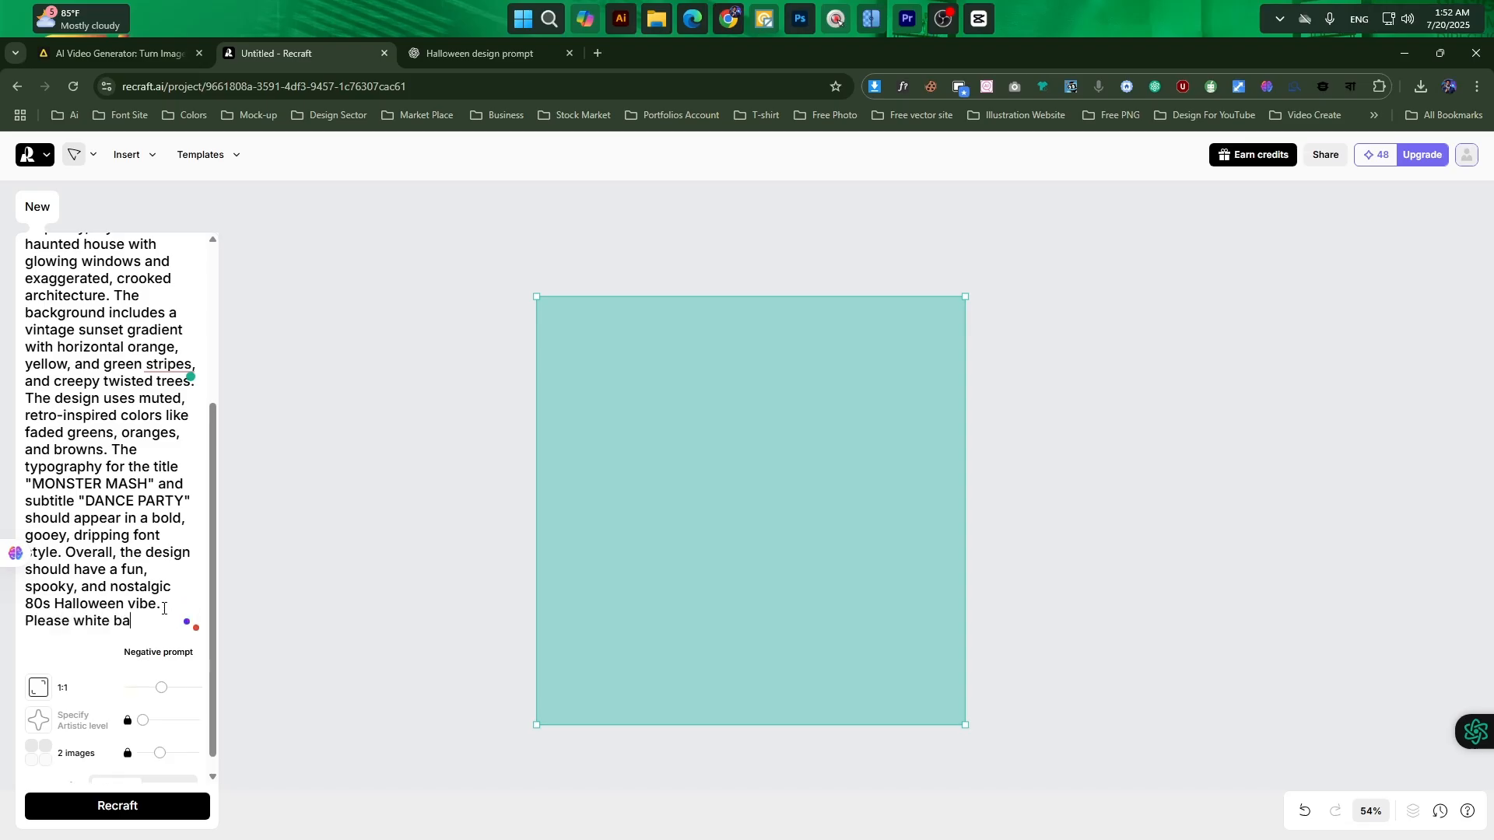
{"action": "type", "text": "und only"}
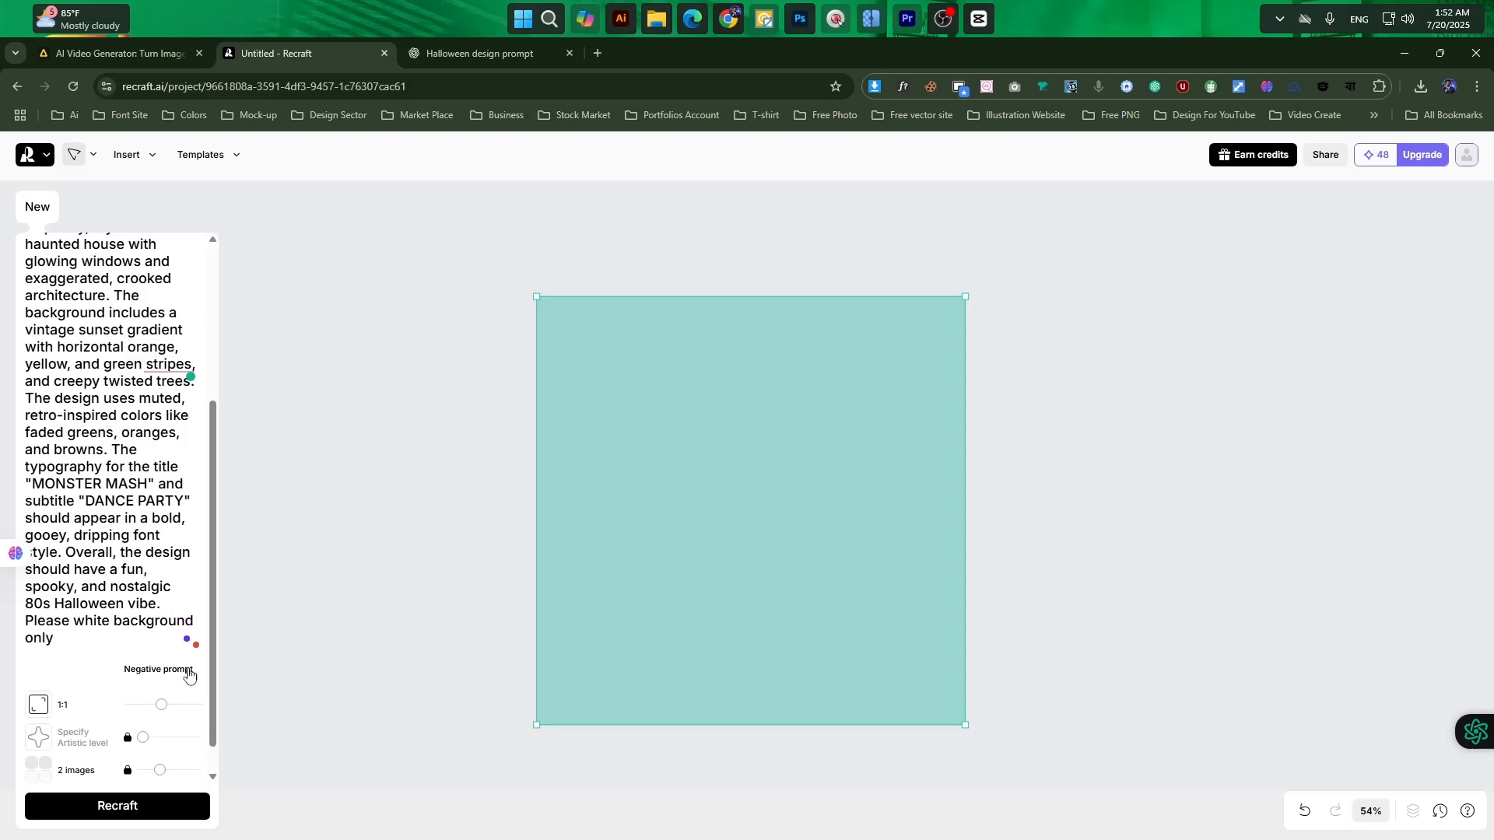
{"action": "left_click", "coordinate": [117, 805]}
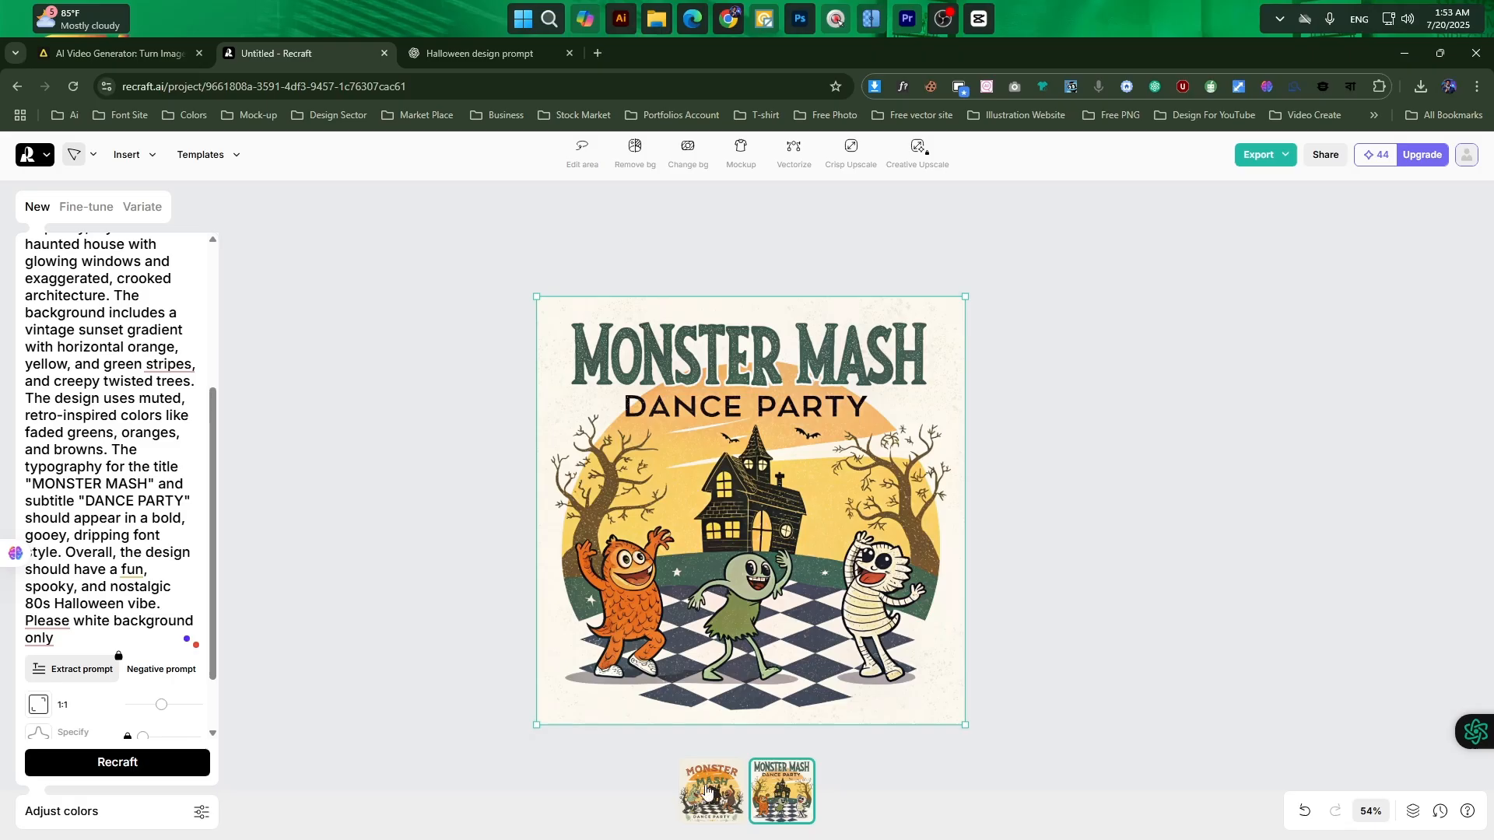
Step: Regenerate the images from the same prompt, compare the variants, and select the one with the red DANCE PARTY banner
{"action": "key", "text": "ctrl+z"}
{"action": "left_click", "coordinate": [120, 772]}
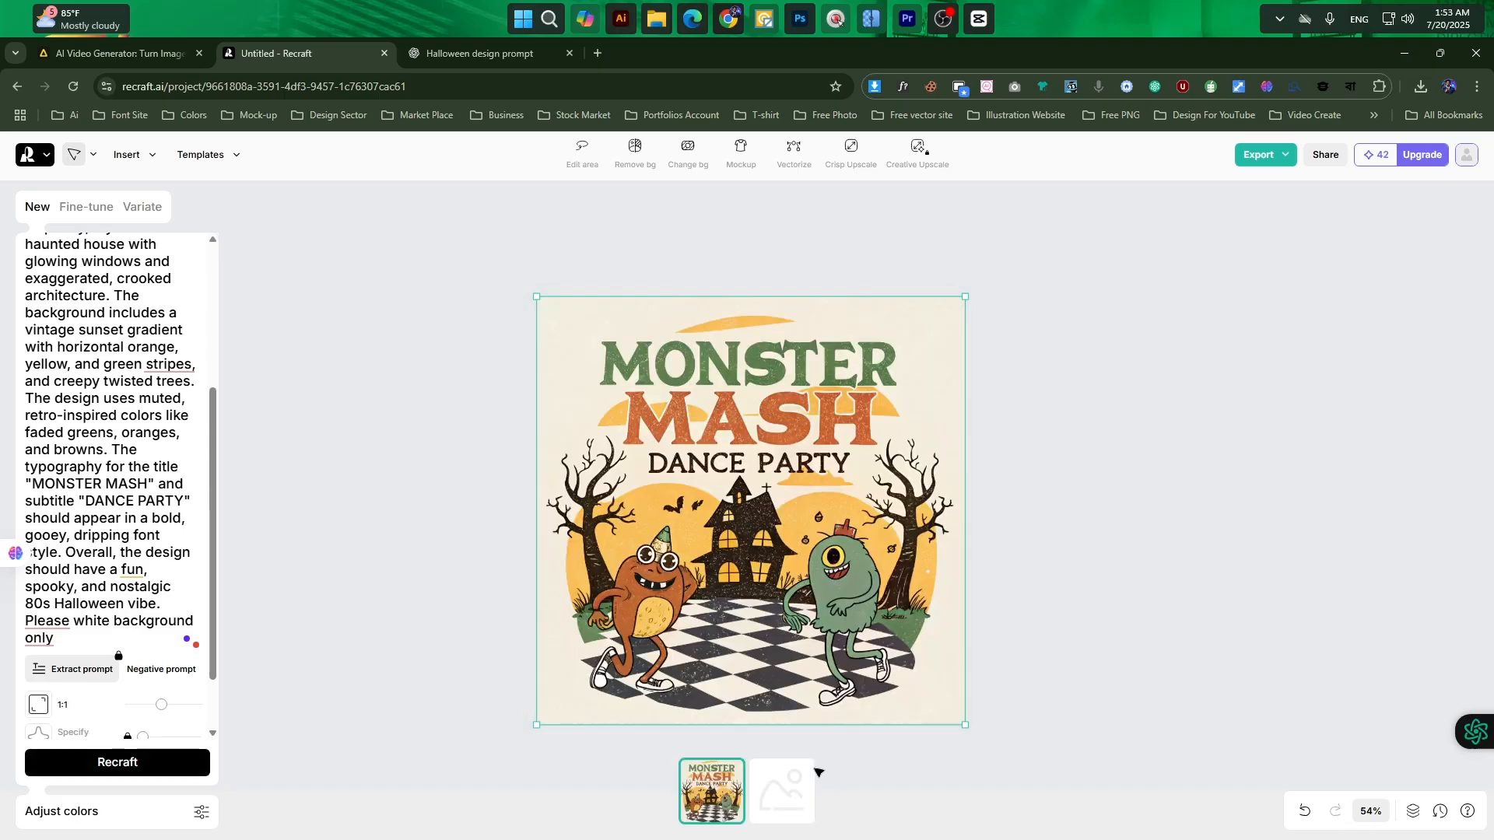
{"action": "left_click", "coordinate": [781, 793]}
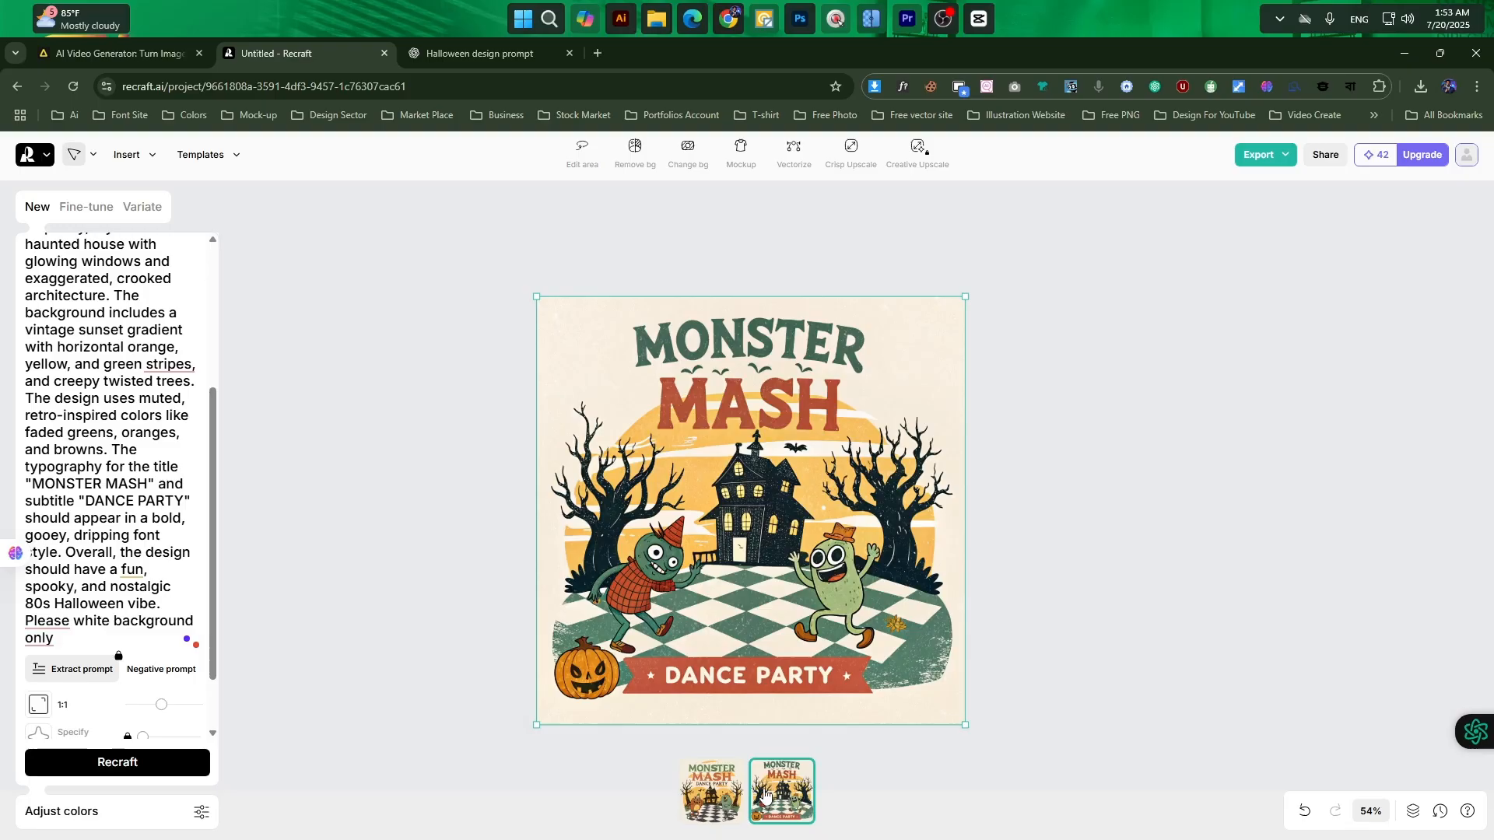
{"action": "left_click", "coordinate": [720, 797]}
{"action": "left_click", "coordinate": [758, 795]}
{"action": "left_click", "coordinate": [708, 805]}
{"action": "left_click", "coordinate": [766, 787]}
Step: Export the selected Monster Mash design as a JPG
{"action": "left_click", "coordinate": [1264, 159]}
{"action": "left_click", "coordinate": [1248, 261]}
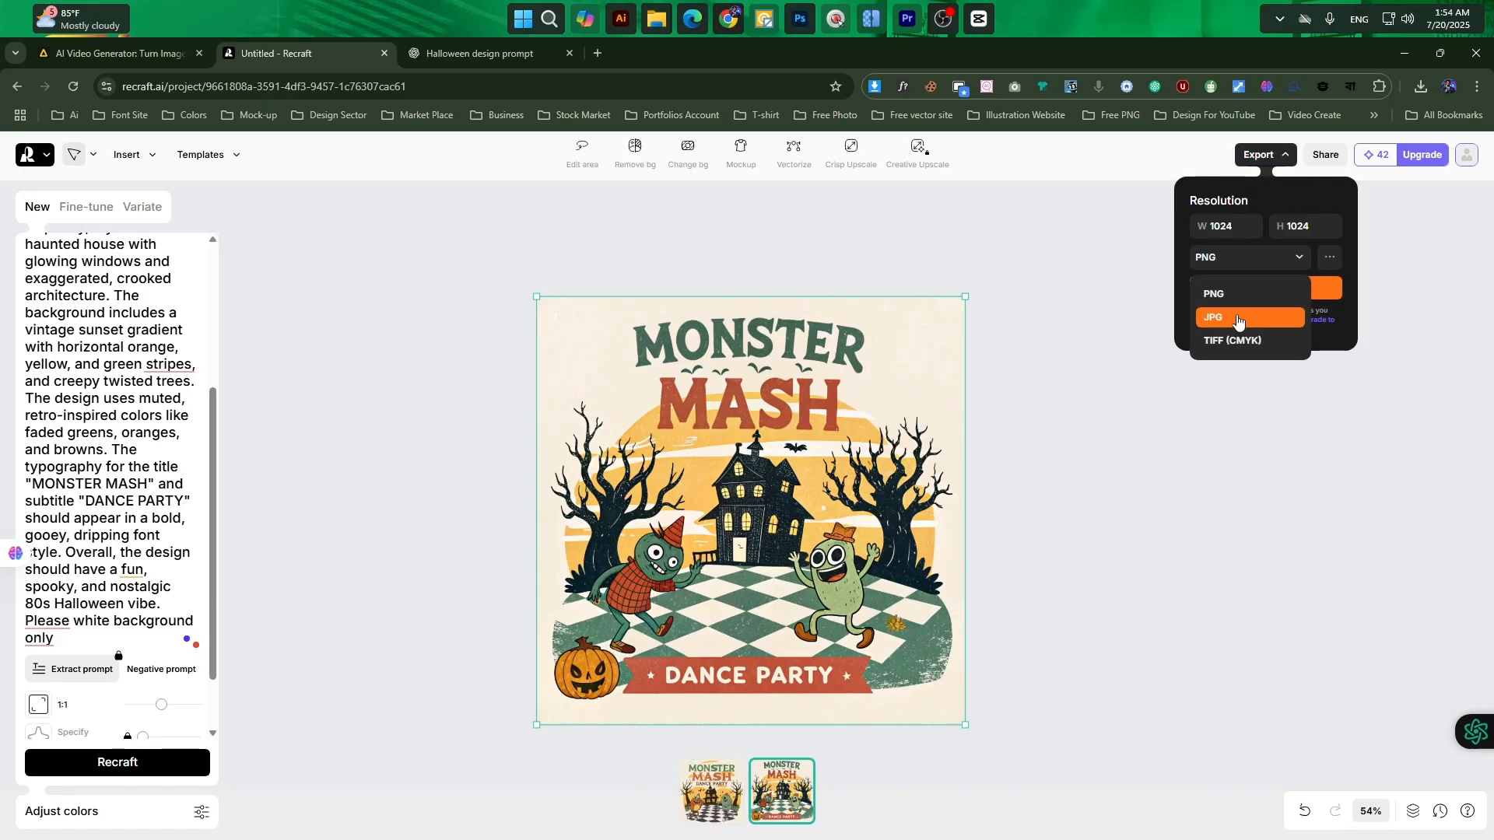
{"action": "left_click", "coordinate": [1237, 318]}
{"action": "left_click", "coordinate": [1254, 290]}
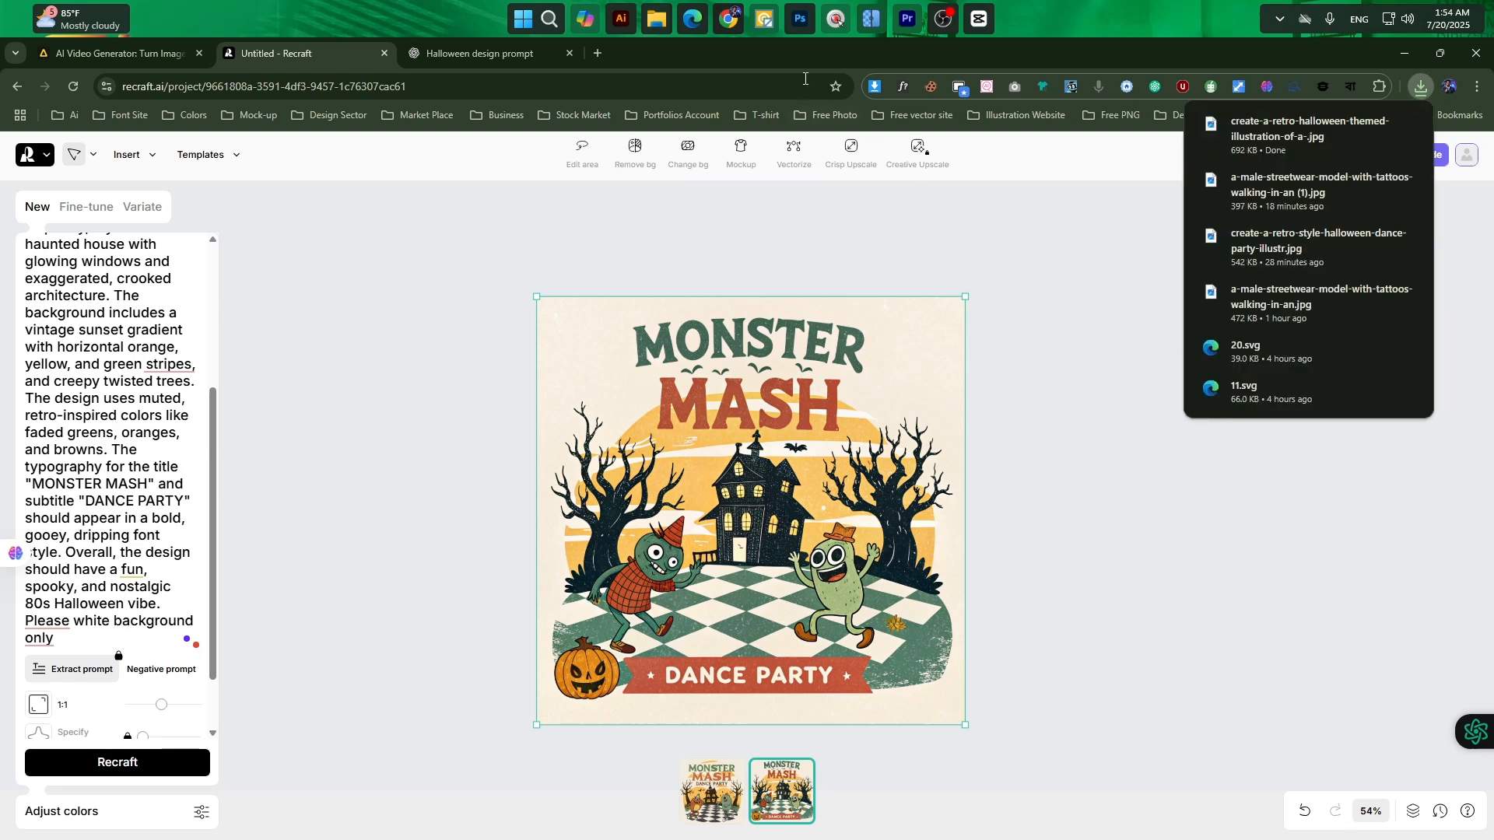
Step: Switch to Photoshop, place the exported Halloween illustration as an embedded image, and scale it to about 415% on the canvas
{"action": "left_click", "coordinate": [801, 19]}
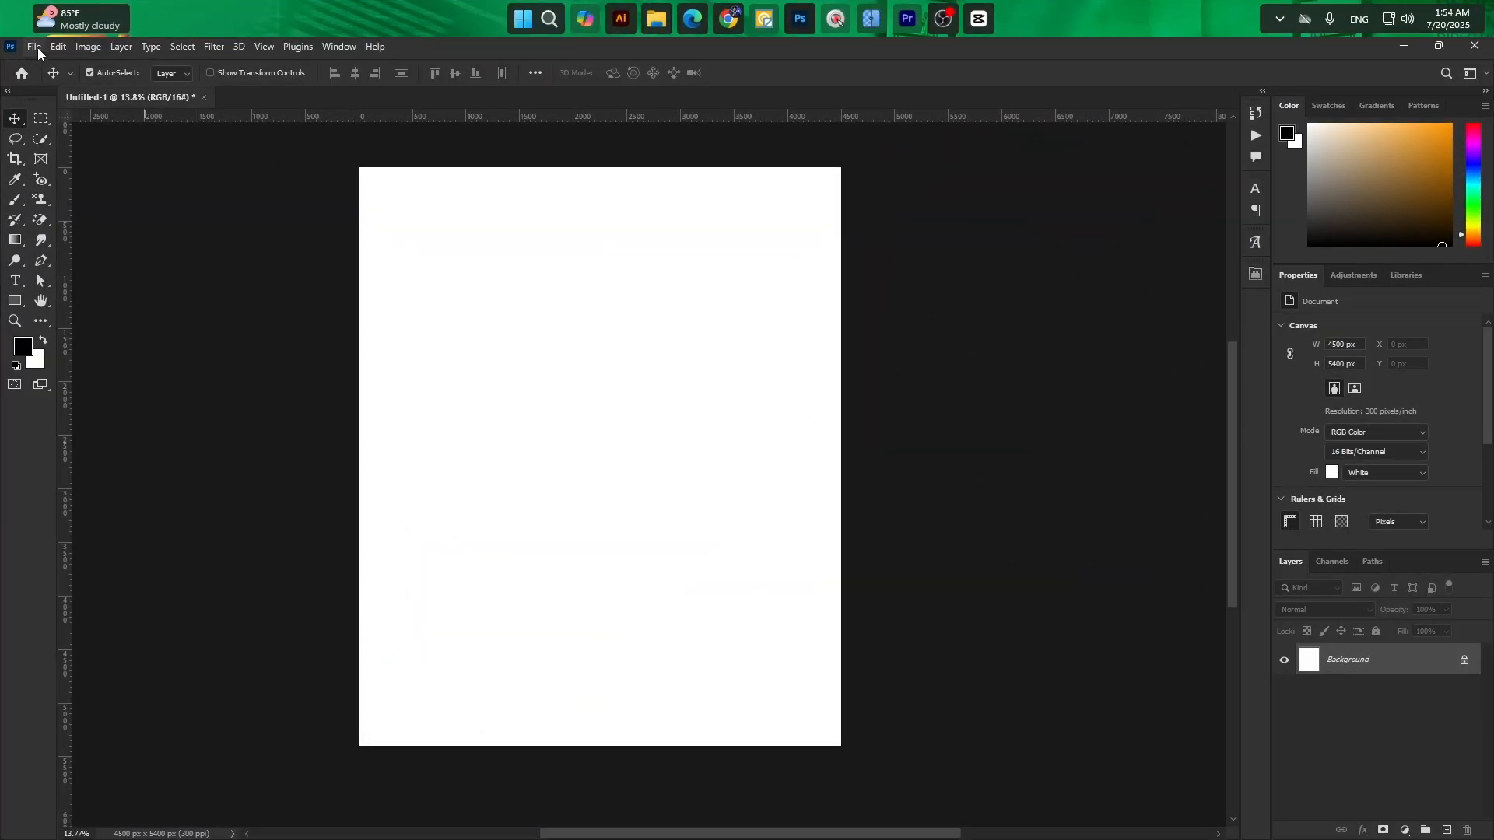
{"action": "left_click", "coordinate": [34, 47]}
{"action": "left_click", "coordinate": [69, 356]}
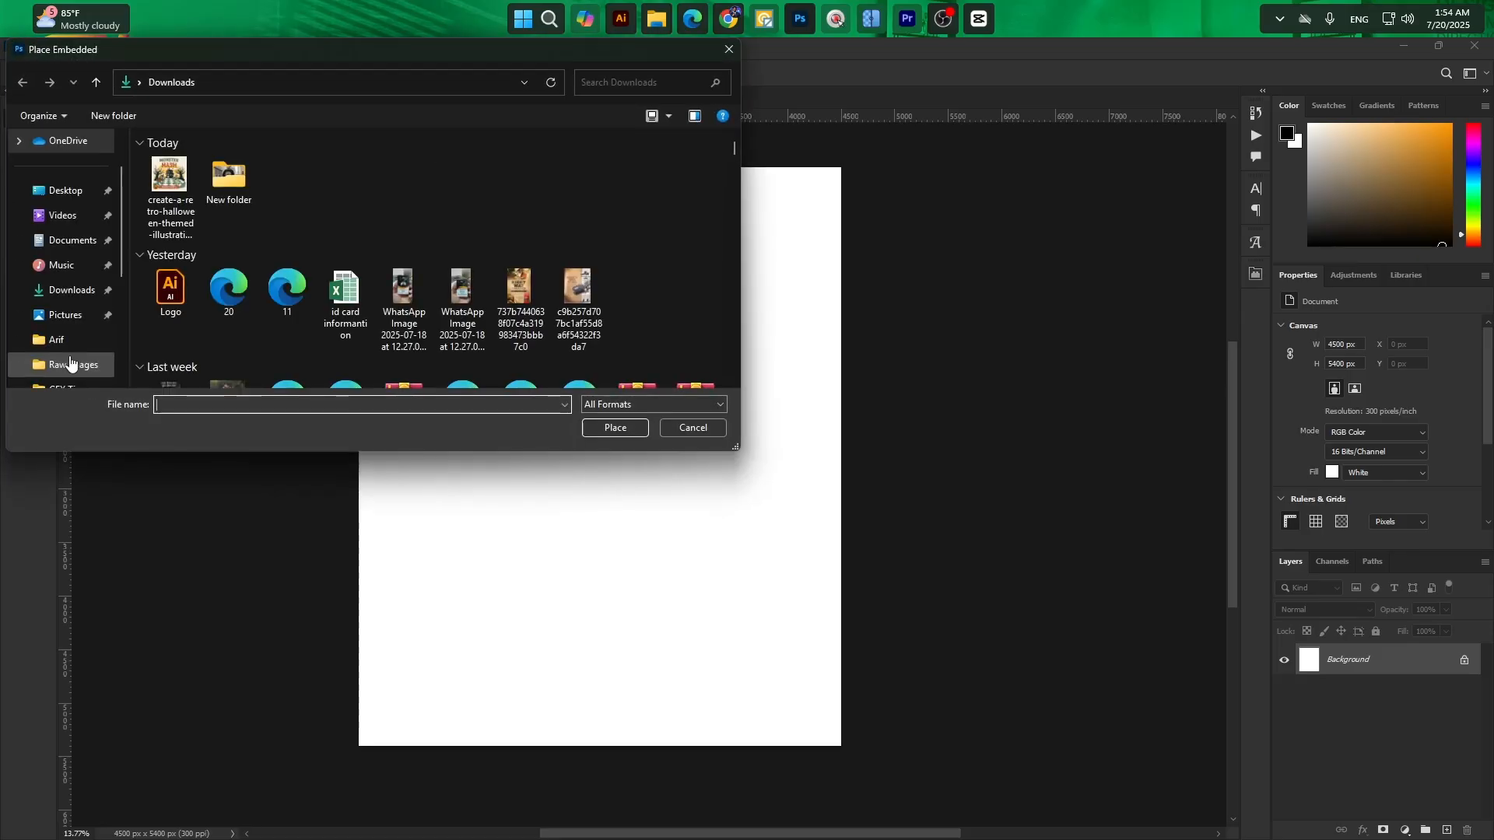
{"action": "left_click", "coordinate": [175, 175]}
{"action": "left_click", "coordinate": [615, 429]}
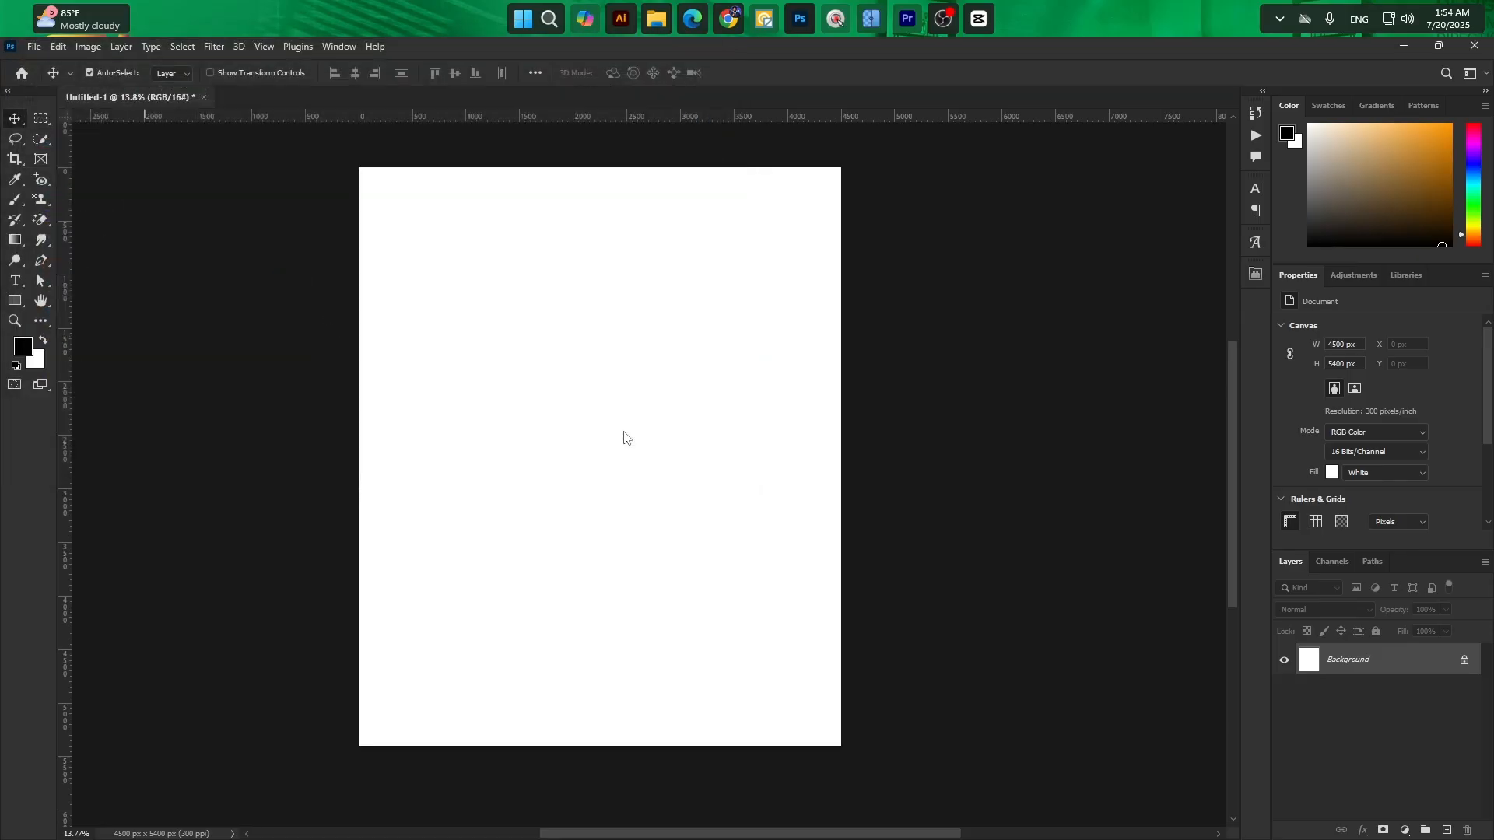
{"action": "left_click_drag", "start_coordinate": [599, 402], "coordinate": [599, 183]}
{"action": "left_click_drag", "start_coordinate": [585, 516], "coordinate": [578, 692]}
{"action": "left_click", "coordinate": [770, 73]}
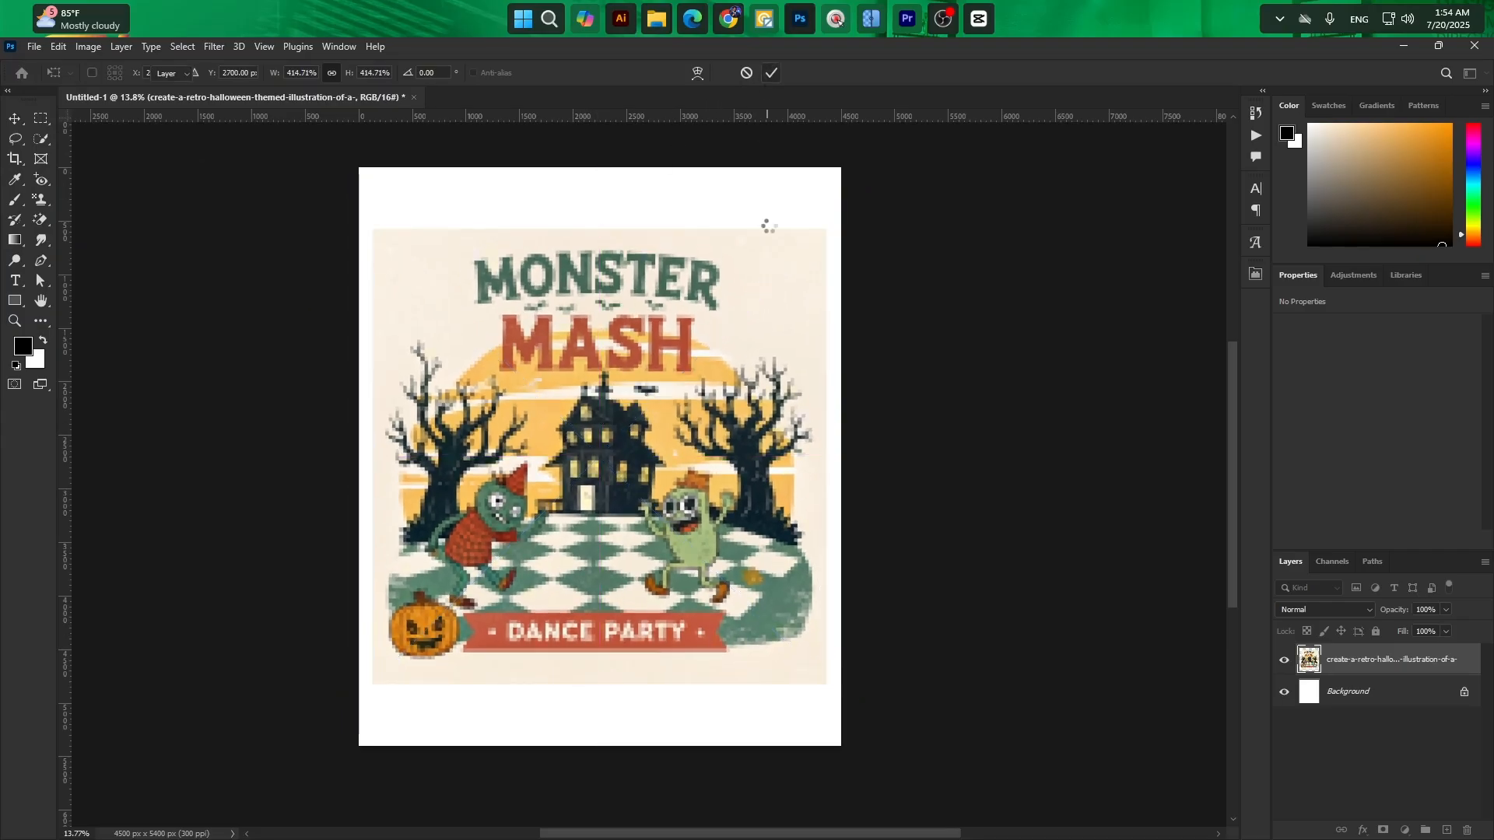
Step: Rasterize the placed Halloween illustration layer
{"action": "right_click", "coordinate": [1332, 669]}
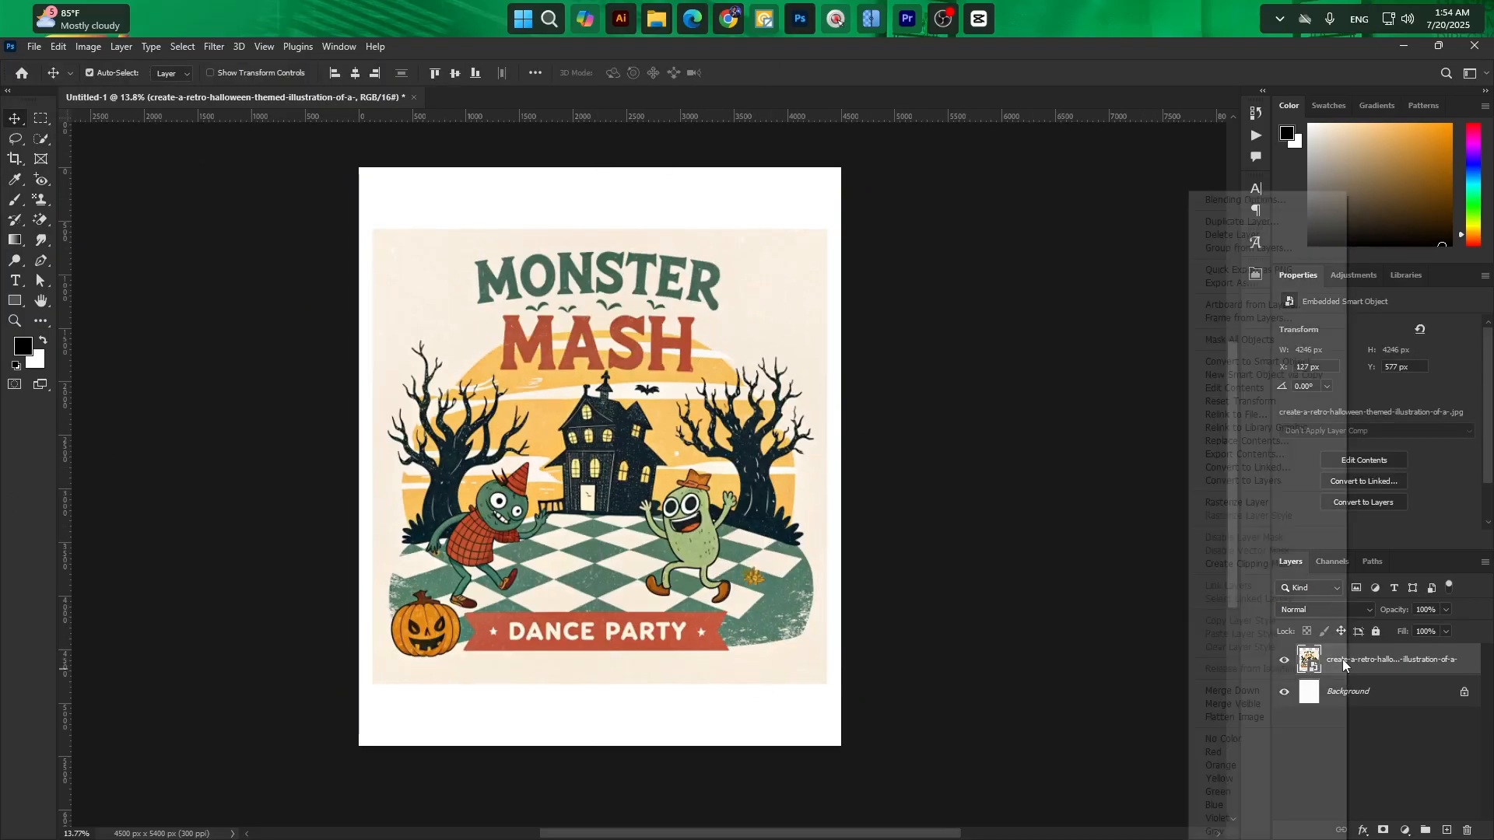
{"action": "left_click", "coordinate": [1237, 504]}
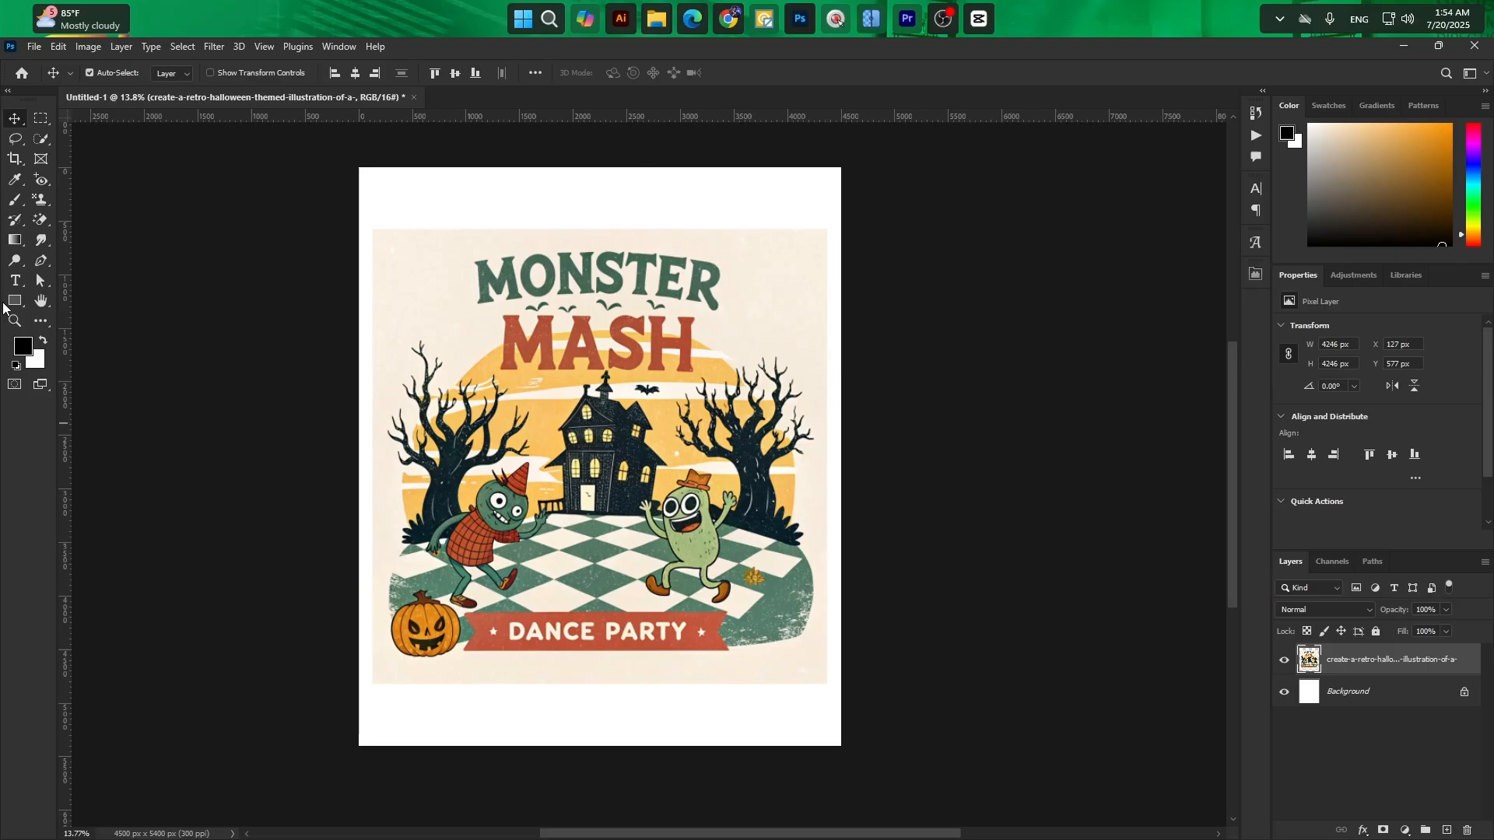
{"action": "left_click", "coordinate": [42, 220]}
{"action": "left_click", "coordinate": [103, 236]}
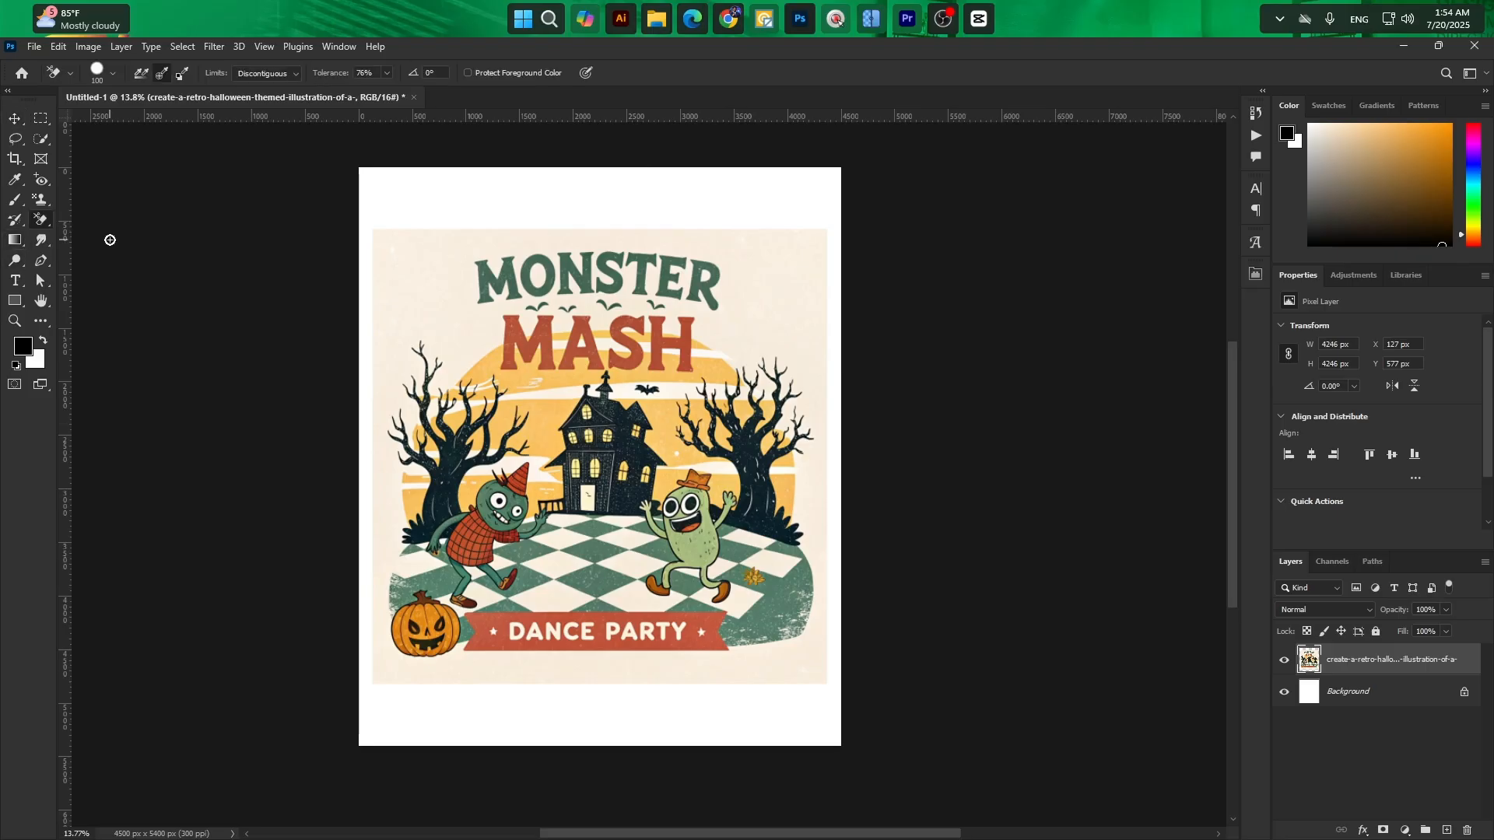
{"action": "key", "text": "bracketright"}
{"action": "key", "text": "bracketright"}
{"action": "key", "text": "bracketright"}
{"action": "key", "text": "bracketright"}
{"action": "key", "text": "bracketright"}
{"action": "key", "text": "bracketright"}
{"action": "key", "text": "bracketright"}
{"action": "key", "text": "bracketright"}
{"action": "key", "text": "bracketright"}
{"action": "key", "text": "bracketright"}
{"action": "key", "text": "bracketright"}
{"action": "key", "text": "bracketright"}
{"action": "key", "text": "bracketright"}
{"action": "key", "text": "bracketright"}
Step: Erase the cream backdrop around the Halloween illustration with the Magic Eraser, hide the Background layer, and check the cutout edges
{"action": "right_click", "coordinate": [43, 228]}
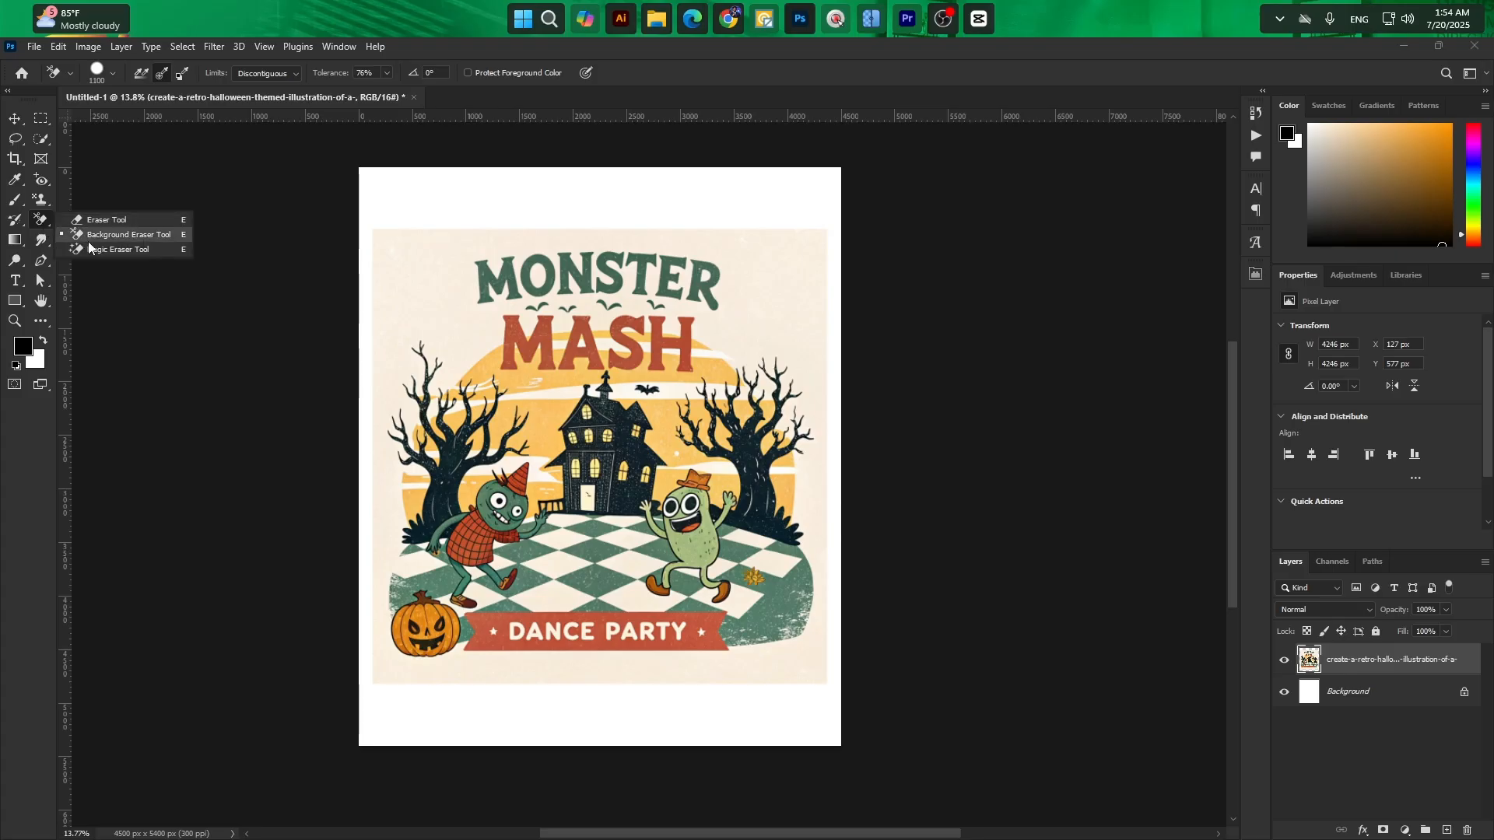
{"action": "left_click", "coordinate": [118, 250]}
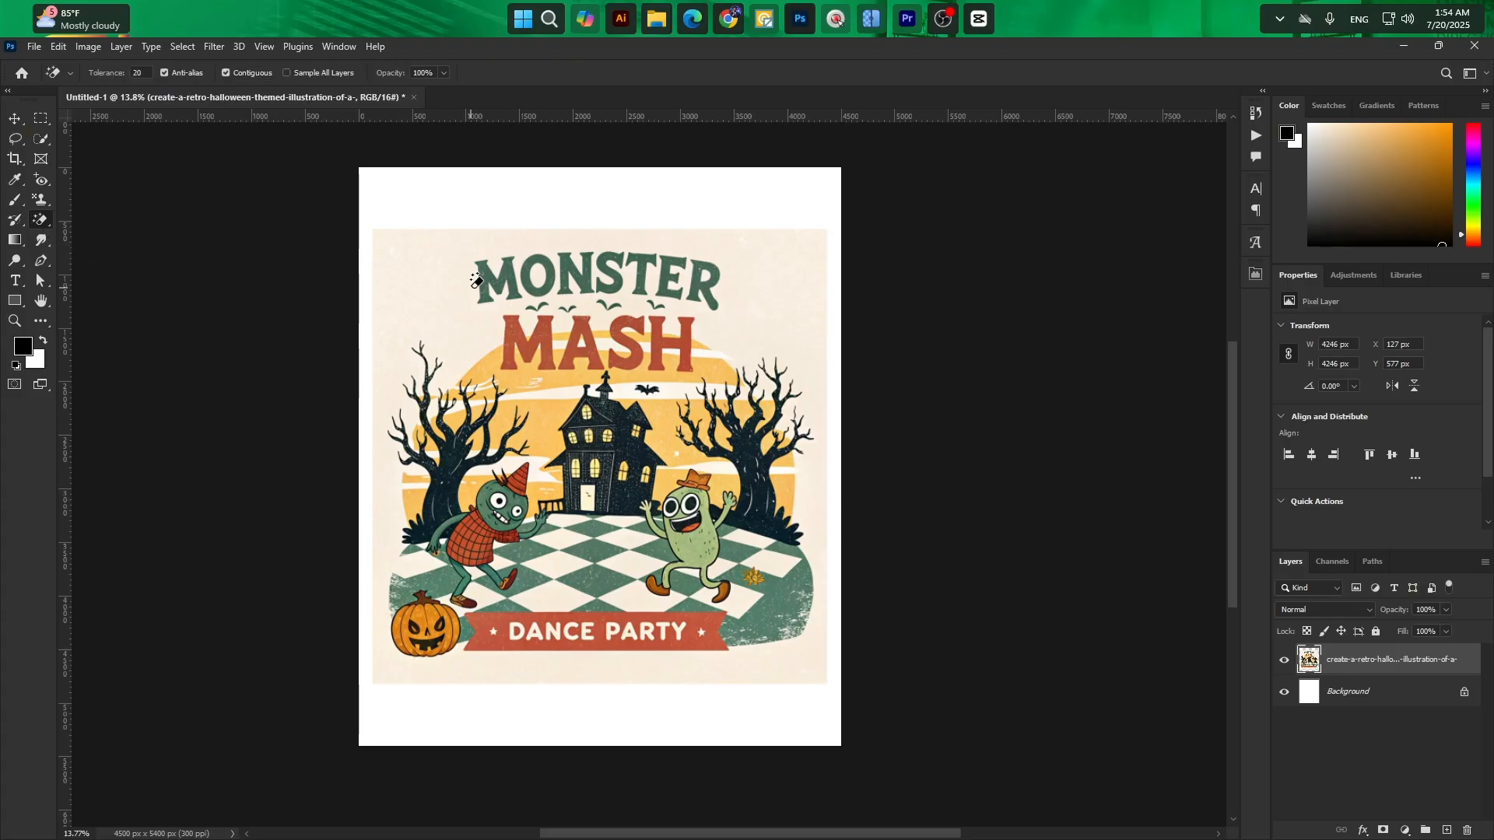
{"action": "left_click", "coordinate": [427, 276]}
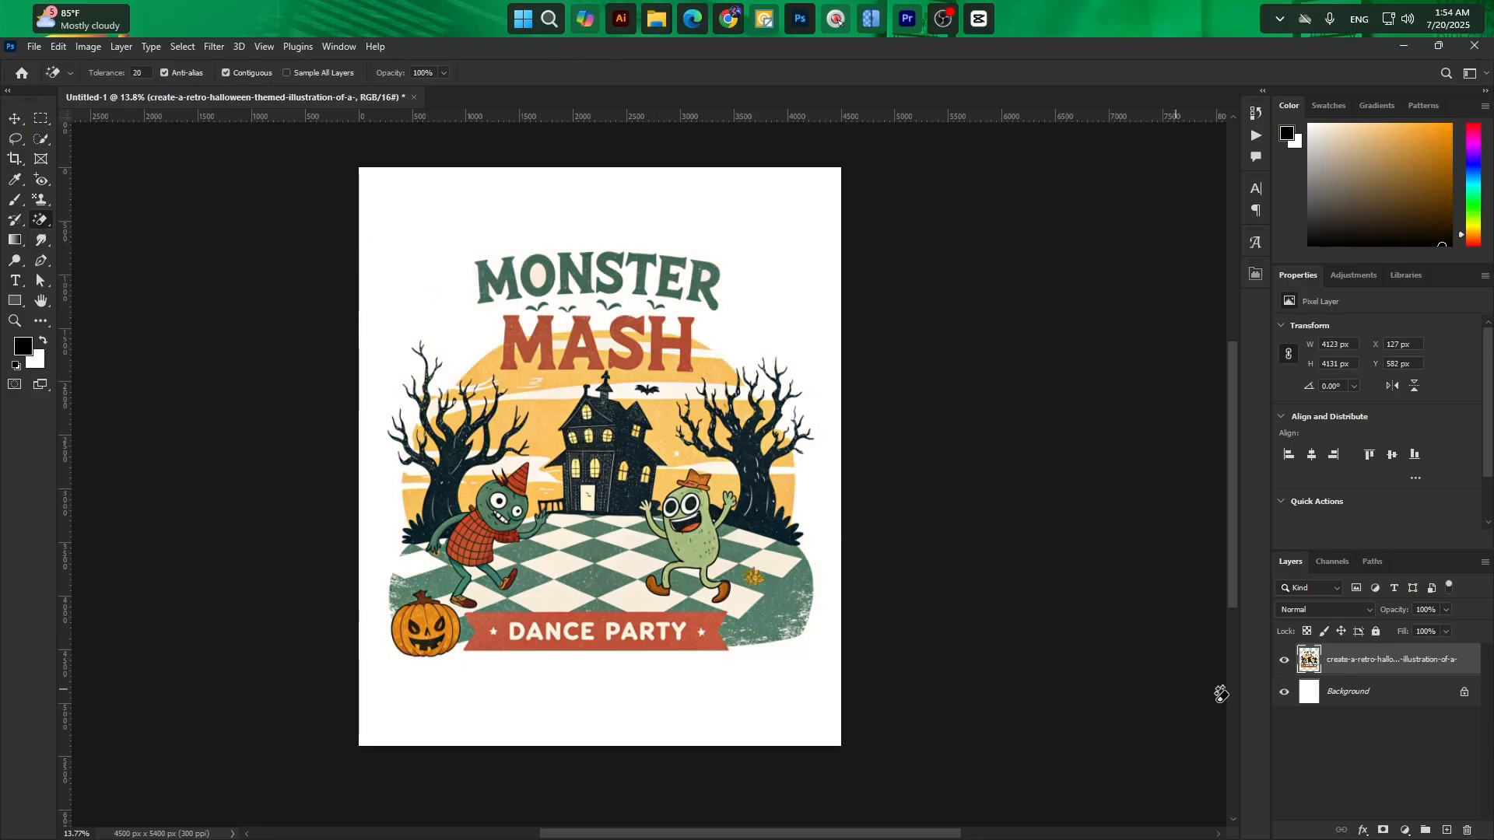
{"action": "left_click", "coordinate": [1284, 691]}
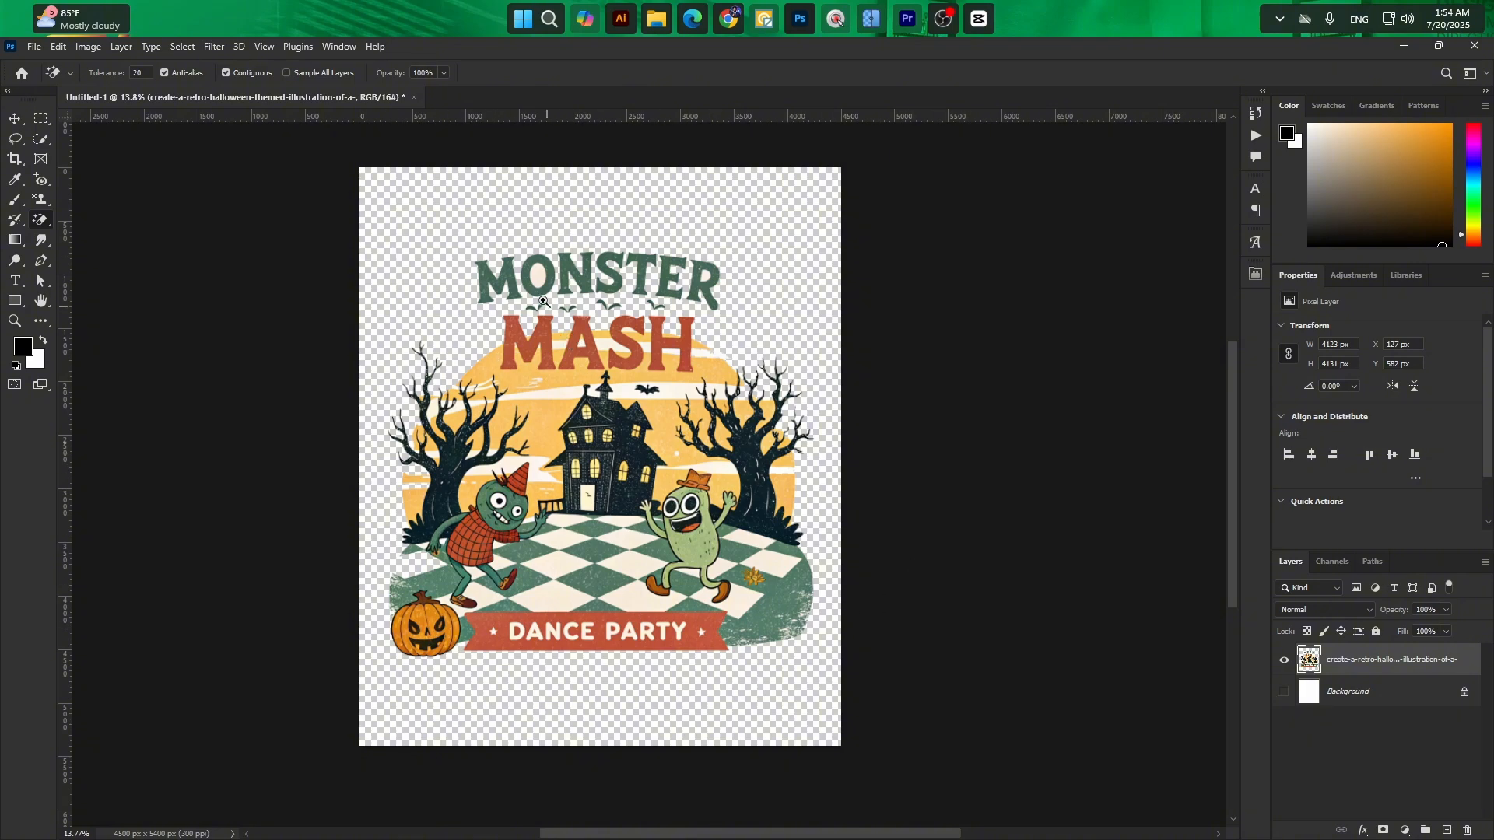
{"action": "scroll", "coordinate": [552, 250], "scroll_direction": "up", "scroll_amount": 5}
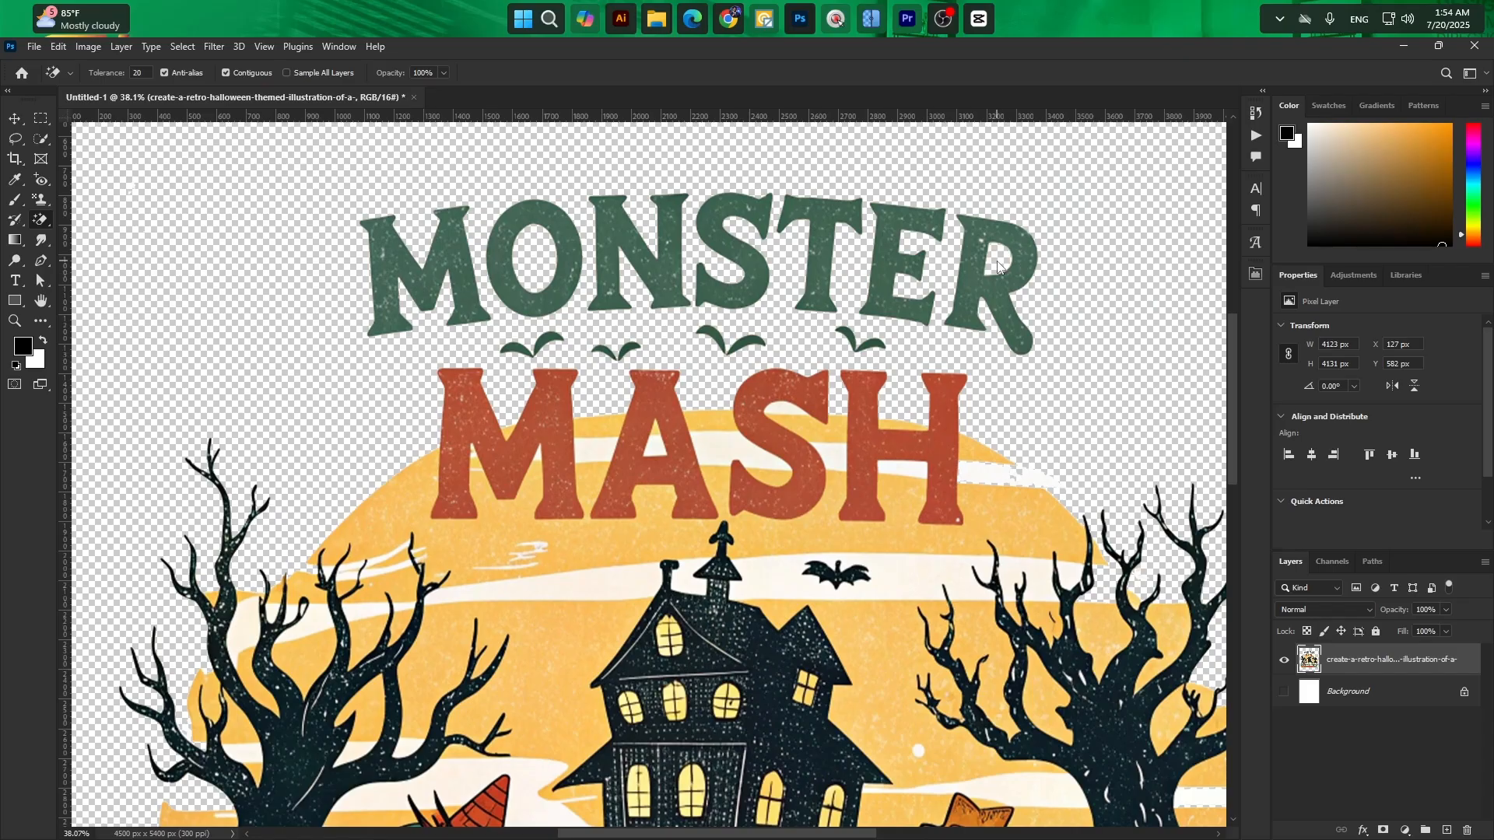
{"action": "scroll", "coordinate": [698, 397], "scroll_direction": "down", "scroll_amount": 6}
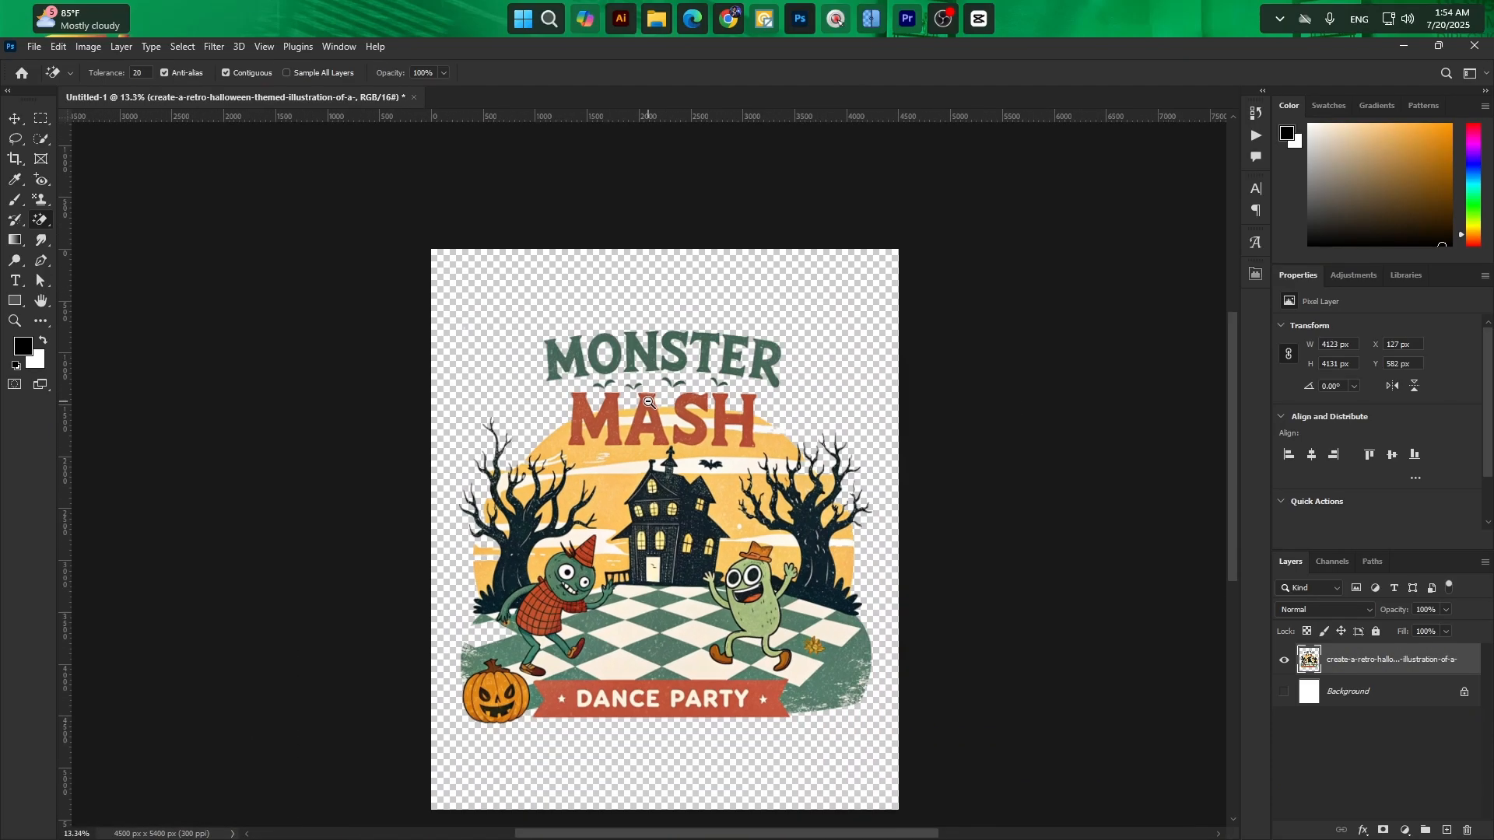
{"action": "scroll", "coordinate": [756, 517], "scroll_direction": "up", "scroll_amount": 2}
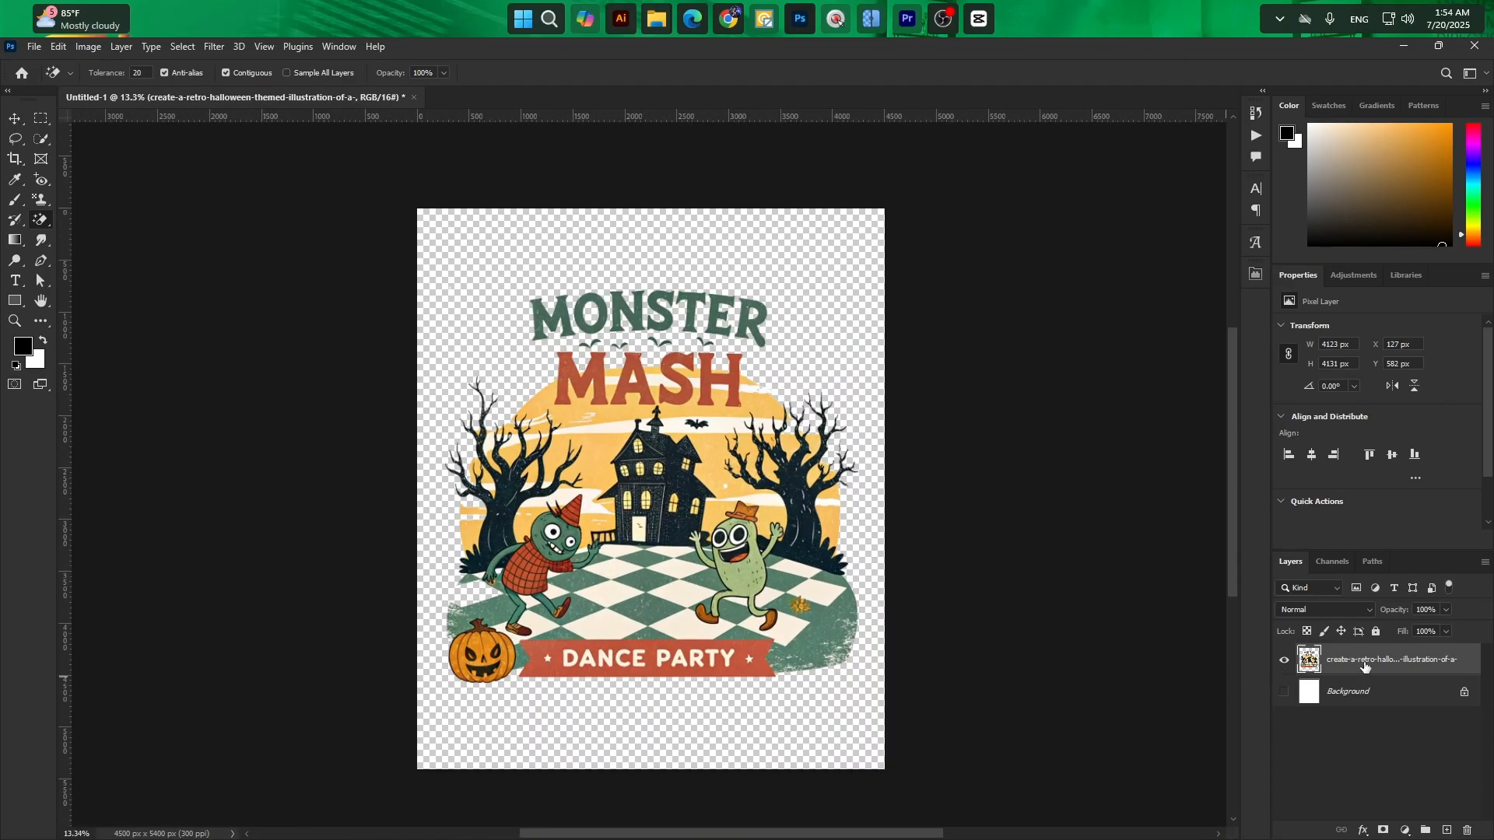
Step: Scale the illustration layer to 104.17% and reposition it on the canvas
{"action": "key", "text": "ctrl+t"}
{"action": "left_click_drag", "start_coordinate": [644, 270], "coordinate": [645, 251]}
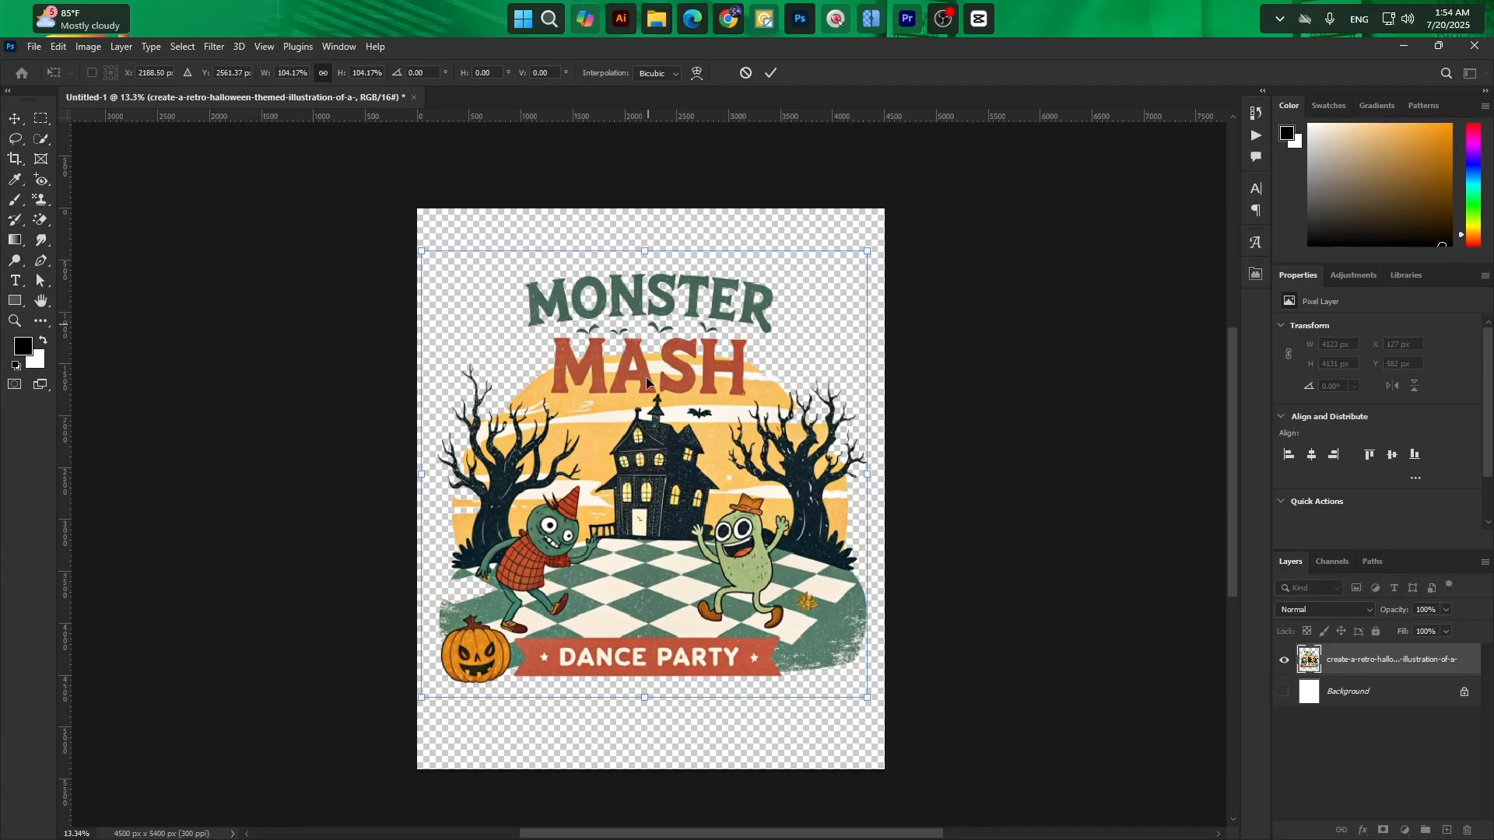
{"action": "left_click_drag", "start_coordinate": [651, 406], "coordinate": [649, 416]}
{"action": "left_click", "coordinate": [771, 72]}
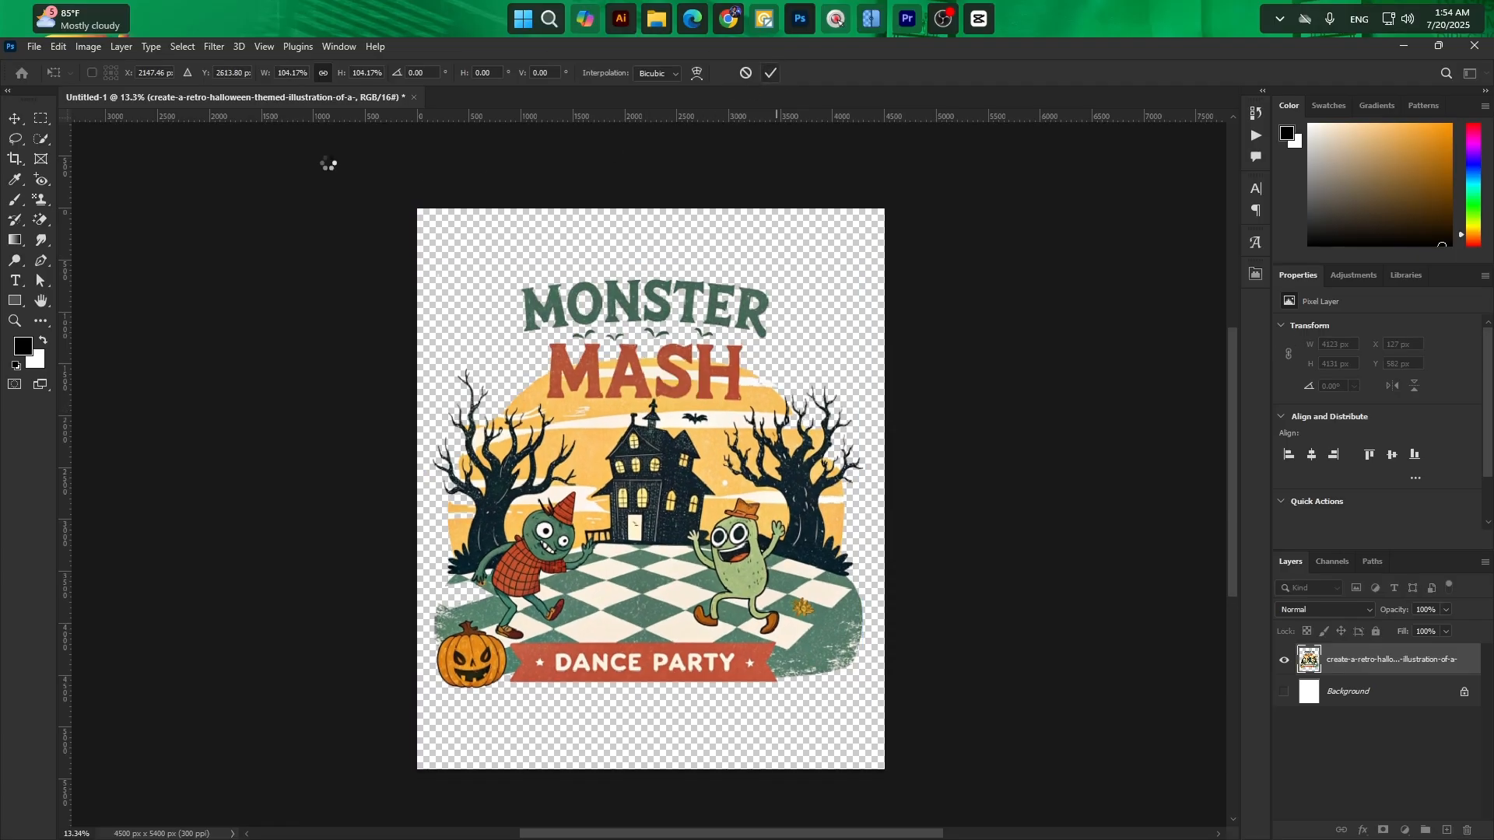
Step: Save a copy of the artwork in the Downloads folder as a PNG named Design 01
{"action": "left_click", "coordinate": [34, 47]}
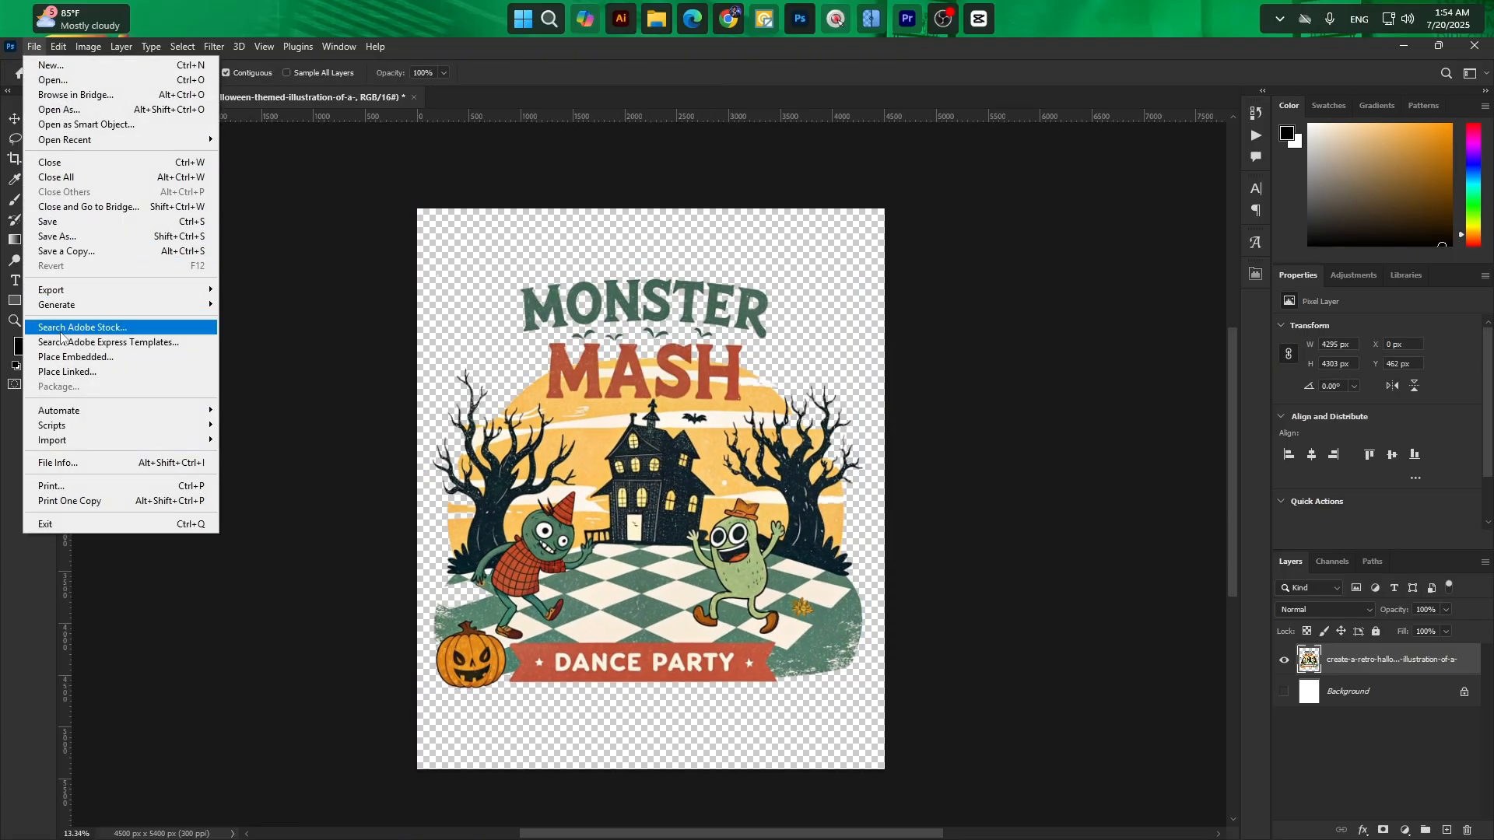
{"action": "left_click", "coordinate": [70, 251]}
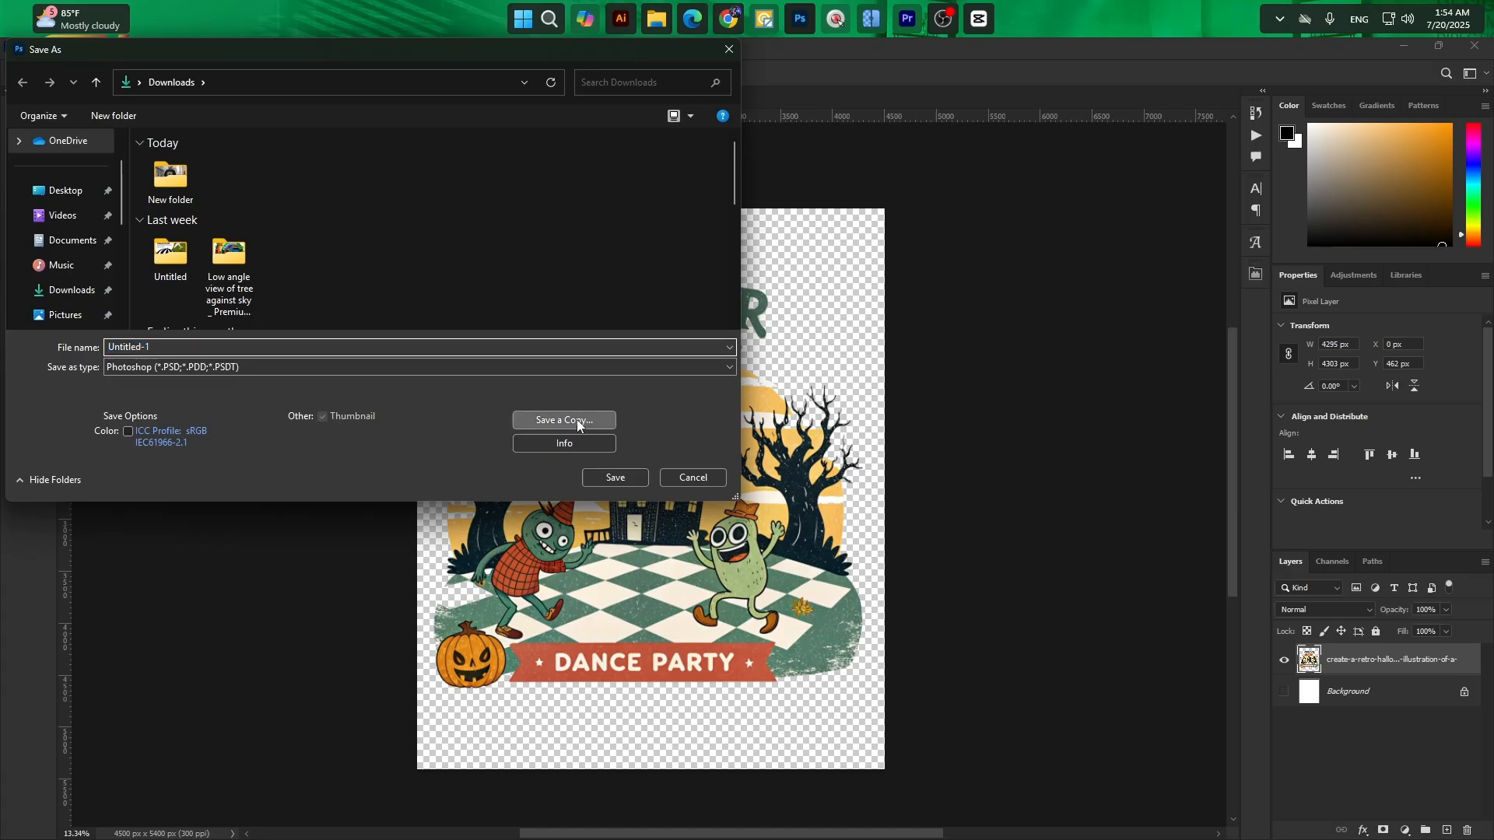
{"action": "left_click", "coordinate": [184, 365]}
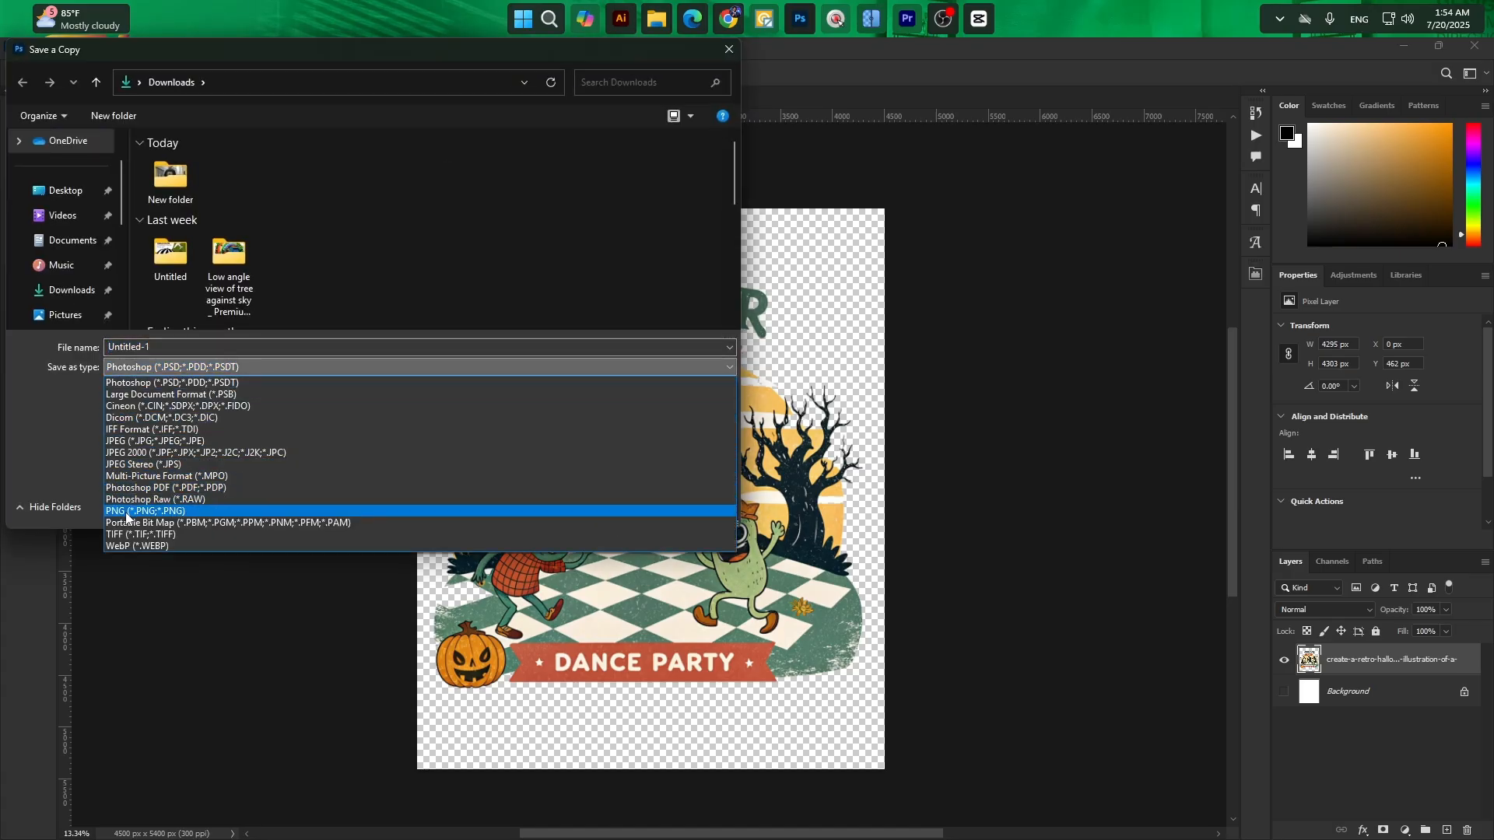
{"action": "left_click", "coordinate": [178, 508]}
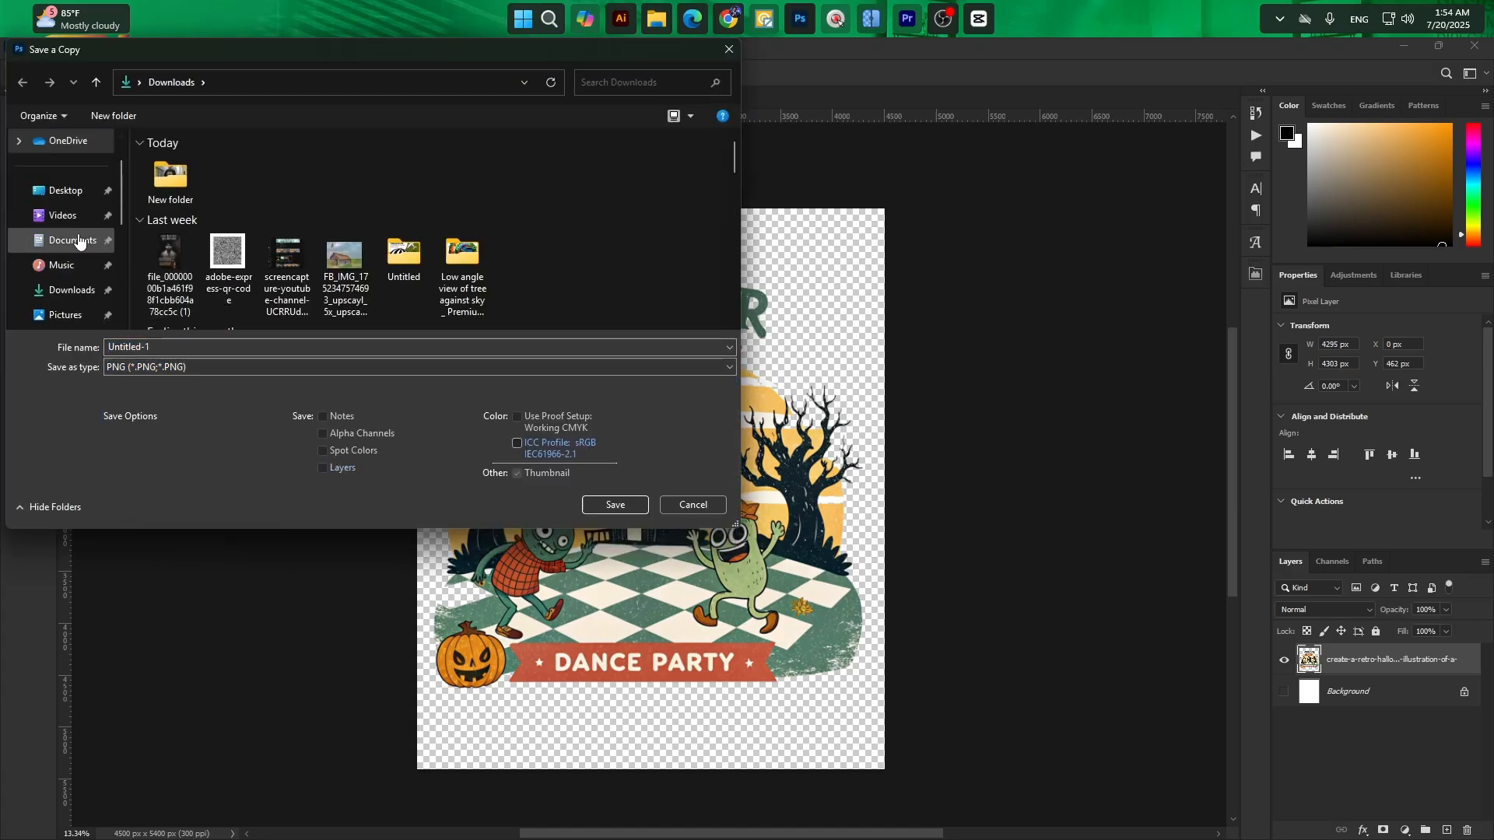
{"action": "left_click", "coordinate": [168, 347]}
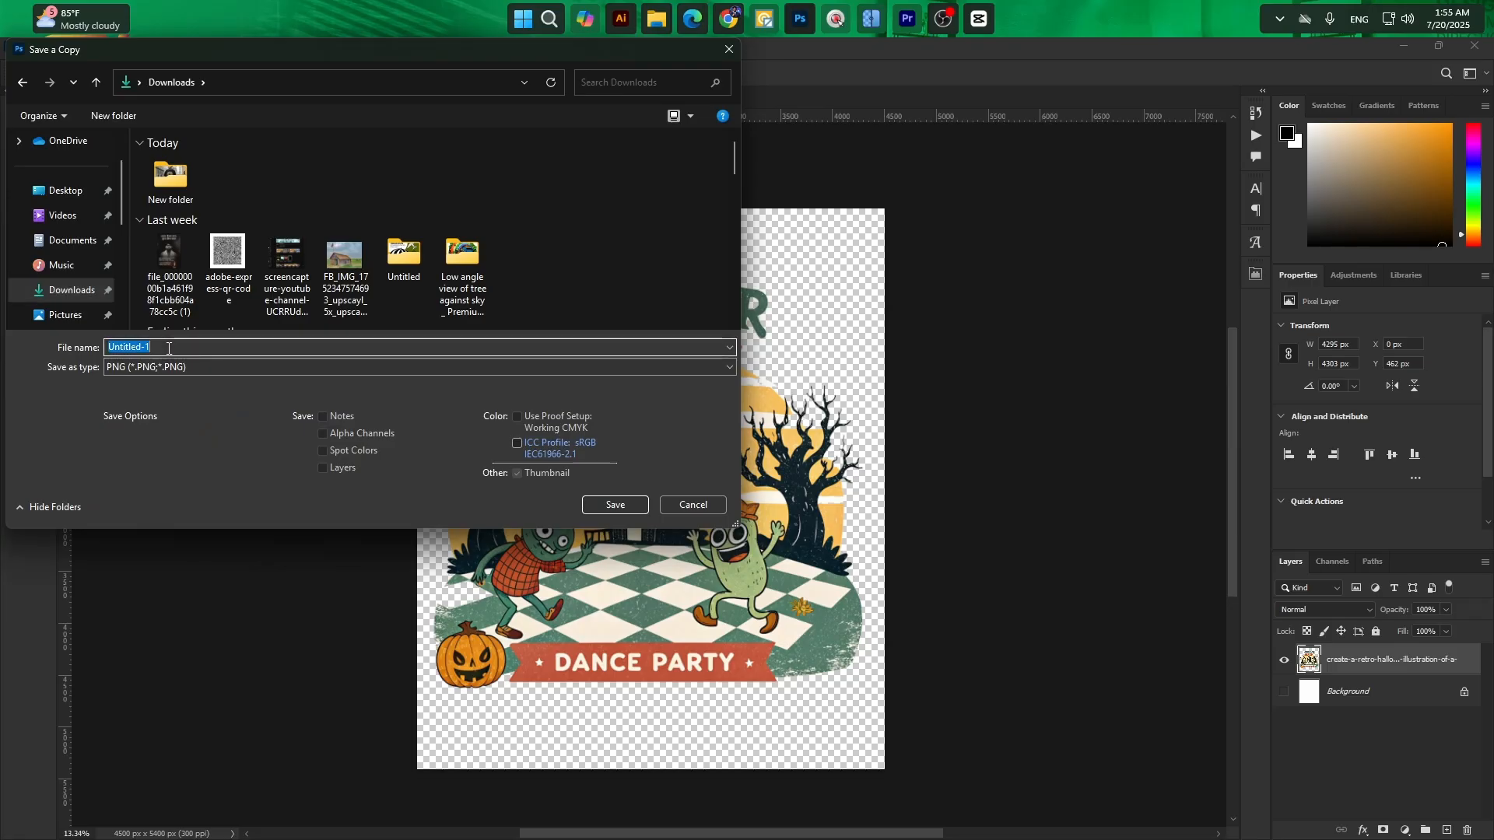
{"action": "type", "text": "De"}
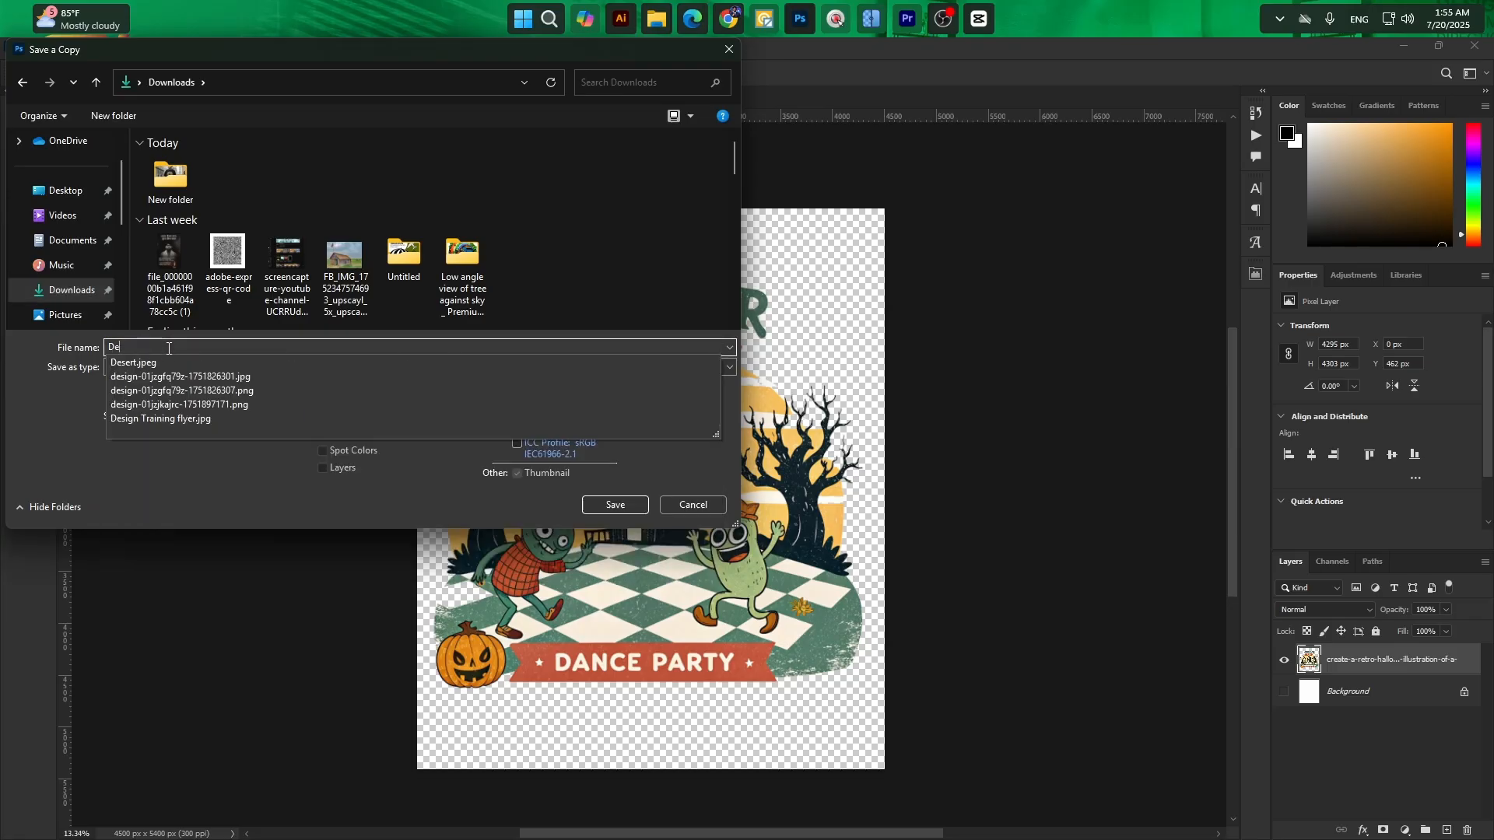
{"action": "type", "text": "sign F"}
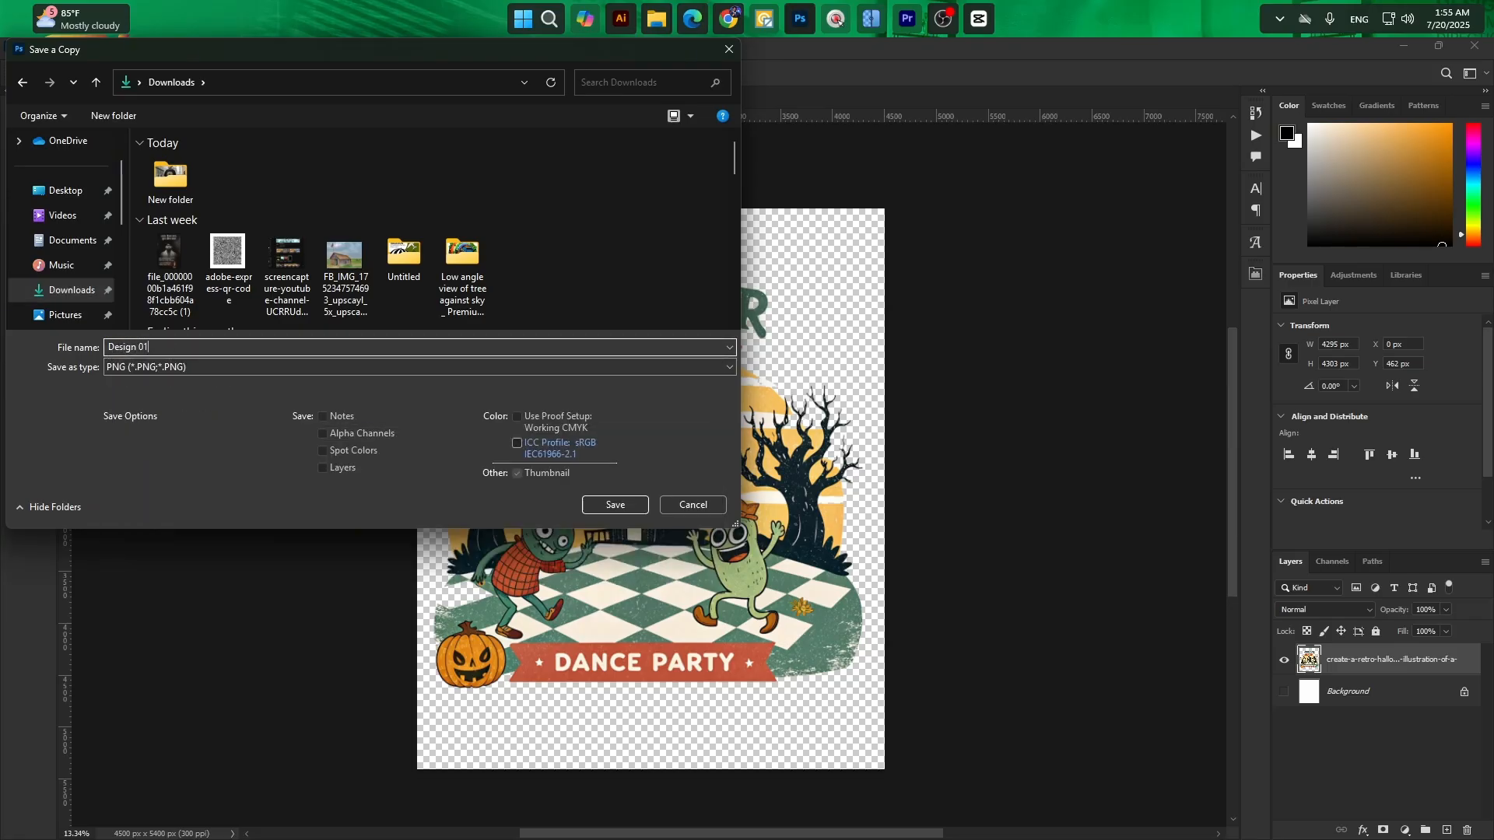
{"action": "left_click", "coordinate": [617, 505]}
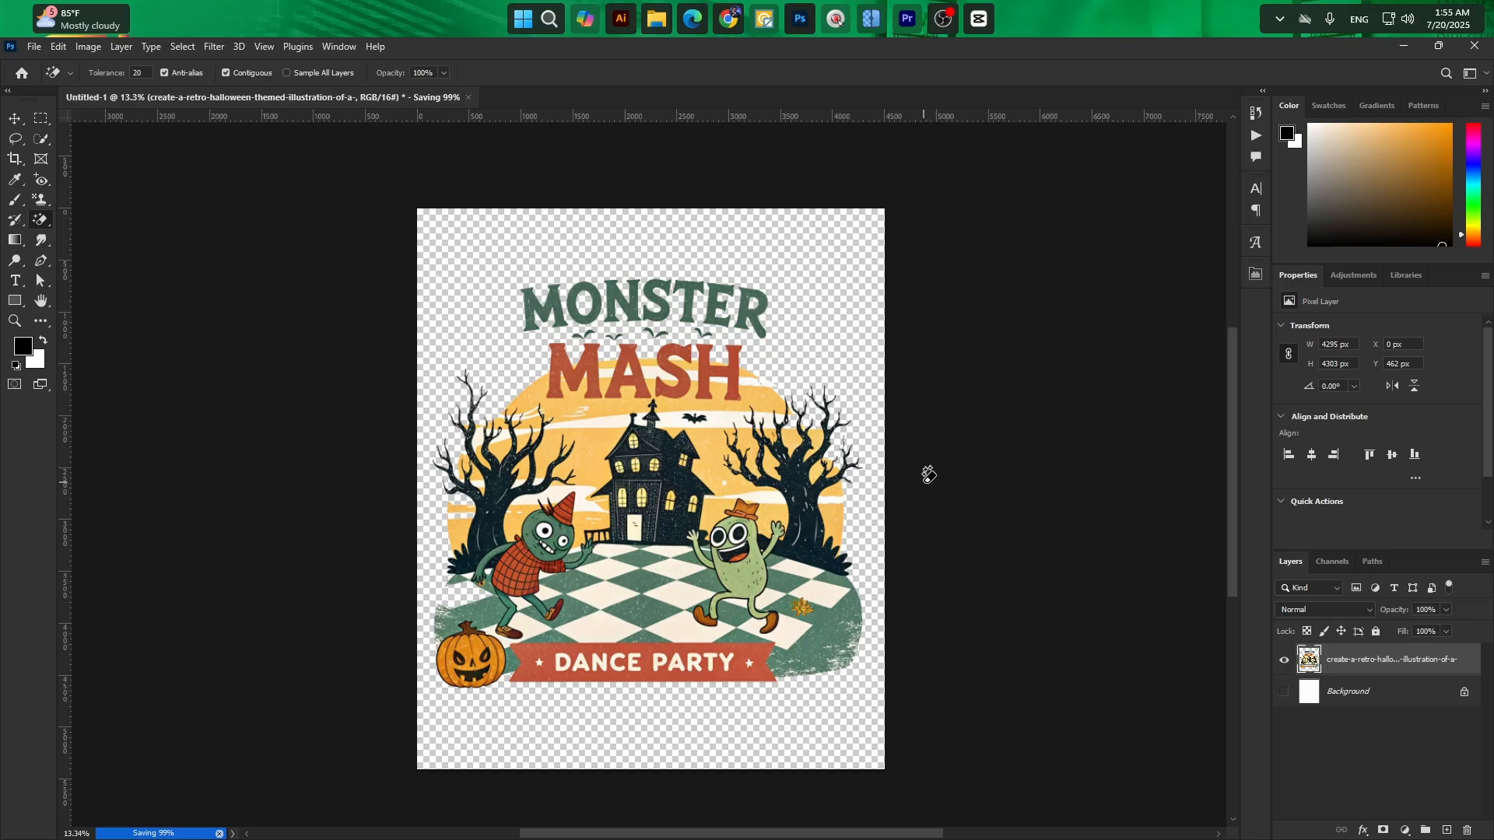
Step: Switch to Recraft in the browser, delete the original design image, and create a new mockup frame
{"action": "left_click", "coordinate": [729, 18]}
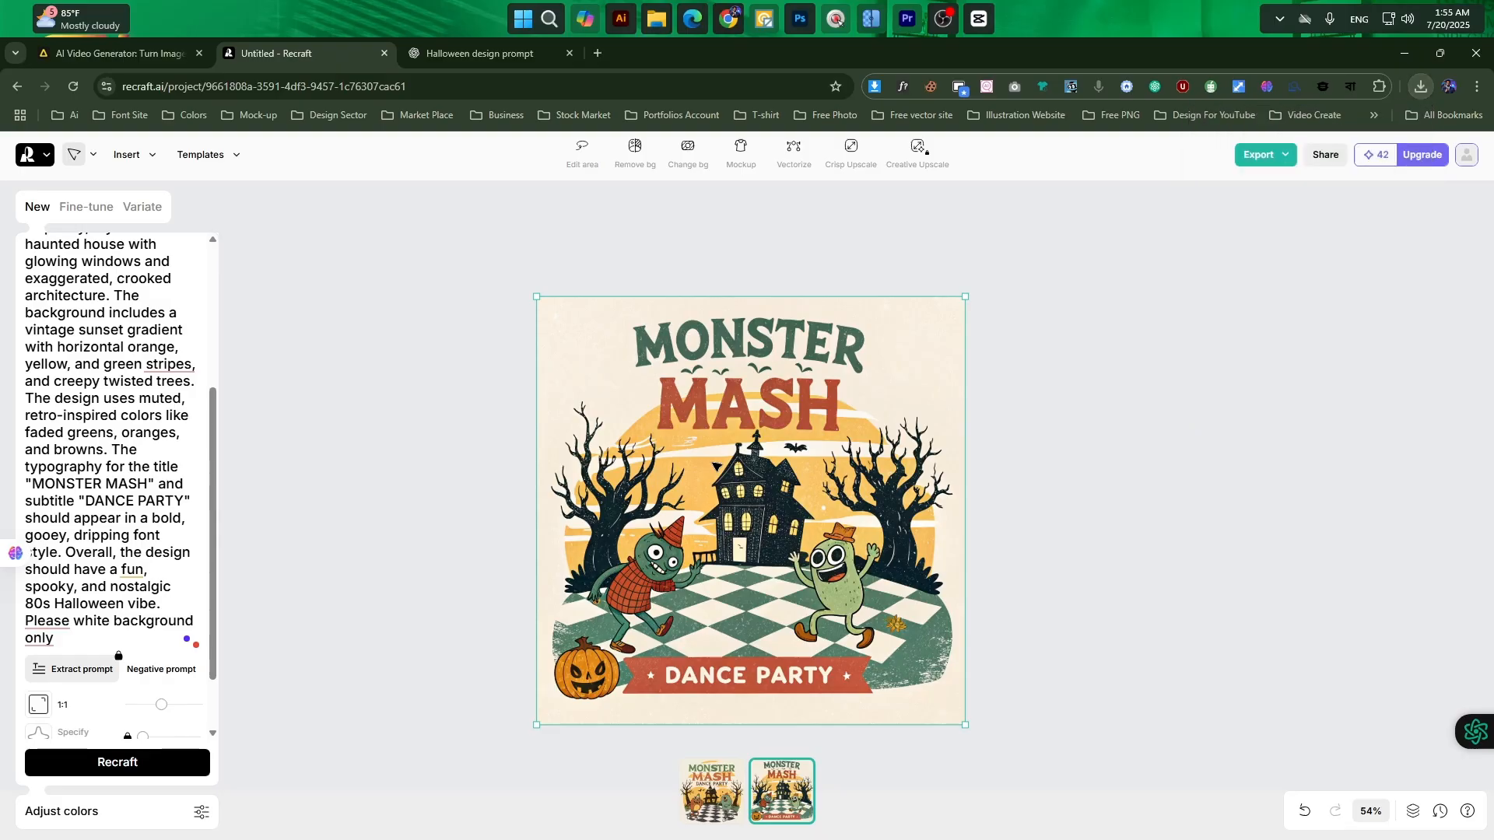
{"action": "key", "text": "Delete"}
{"action": "left_click", "coordinate": [163, 374]}
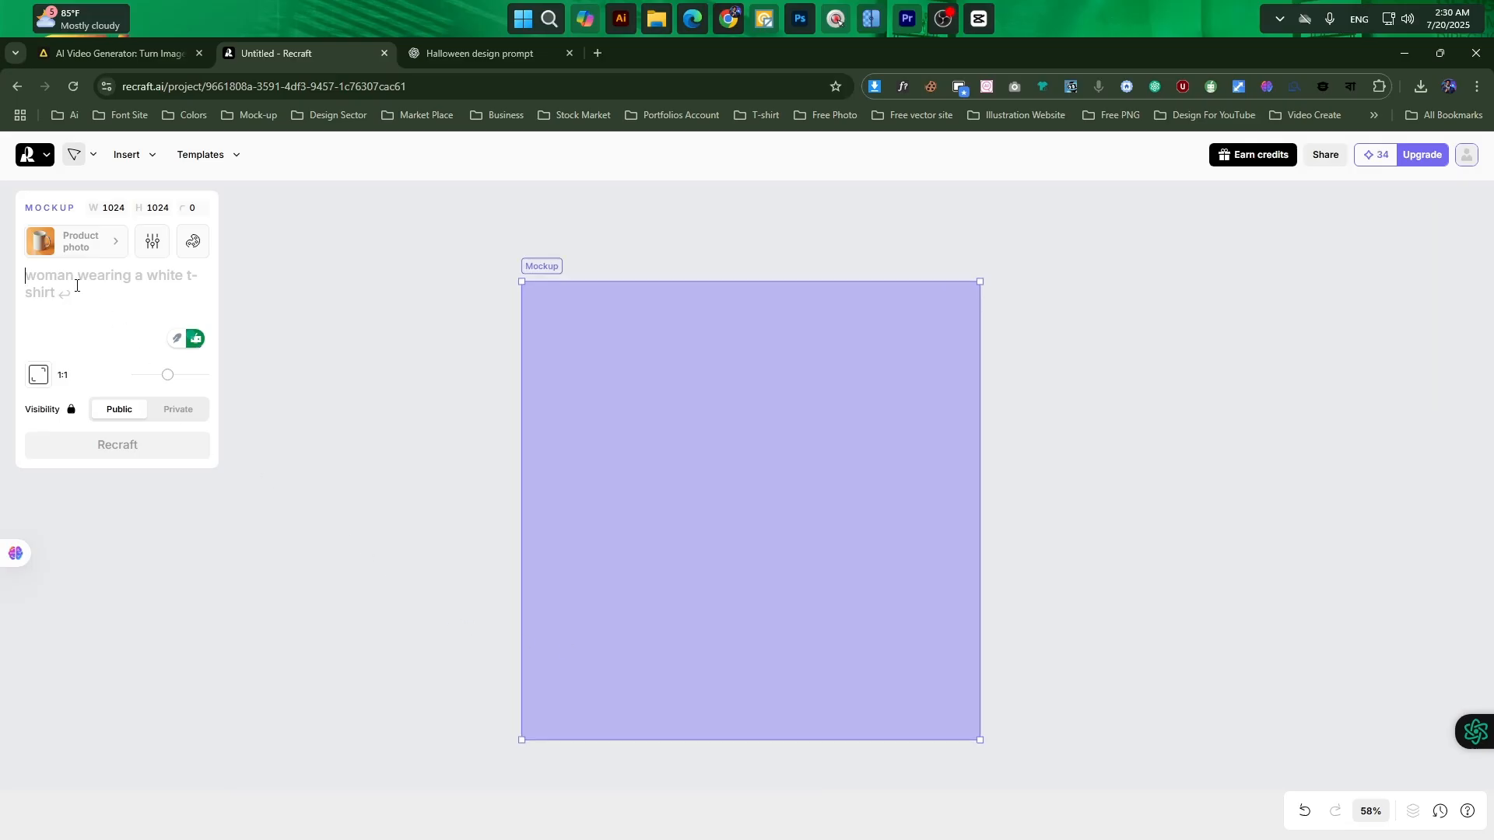
Step: Enter the prompt "a male streetwear model with tattos walking in an urban setting, wearing a white oversized t-shirt, white view, plain shirt without any design, street background"
{"action": "type", "text": "a m"}
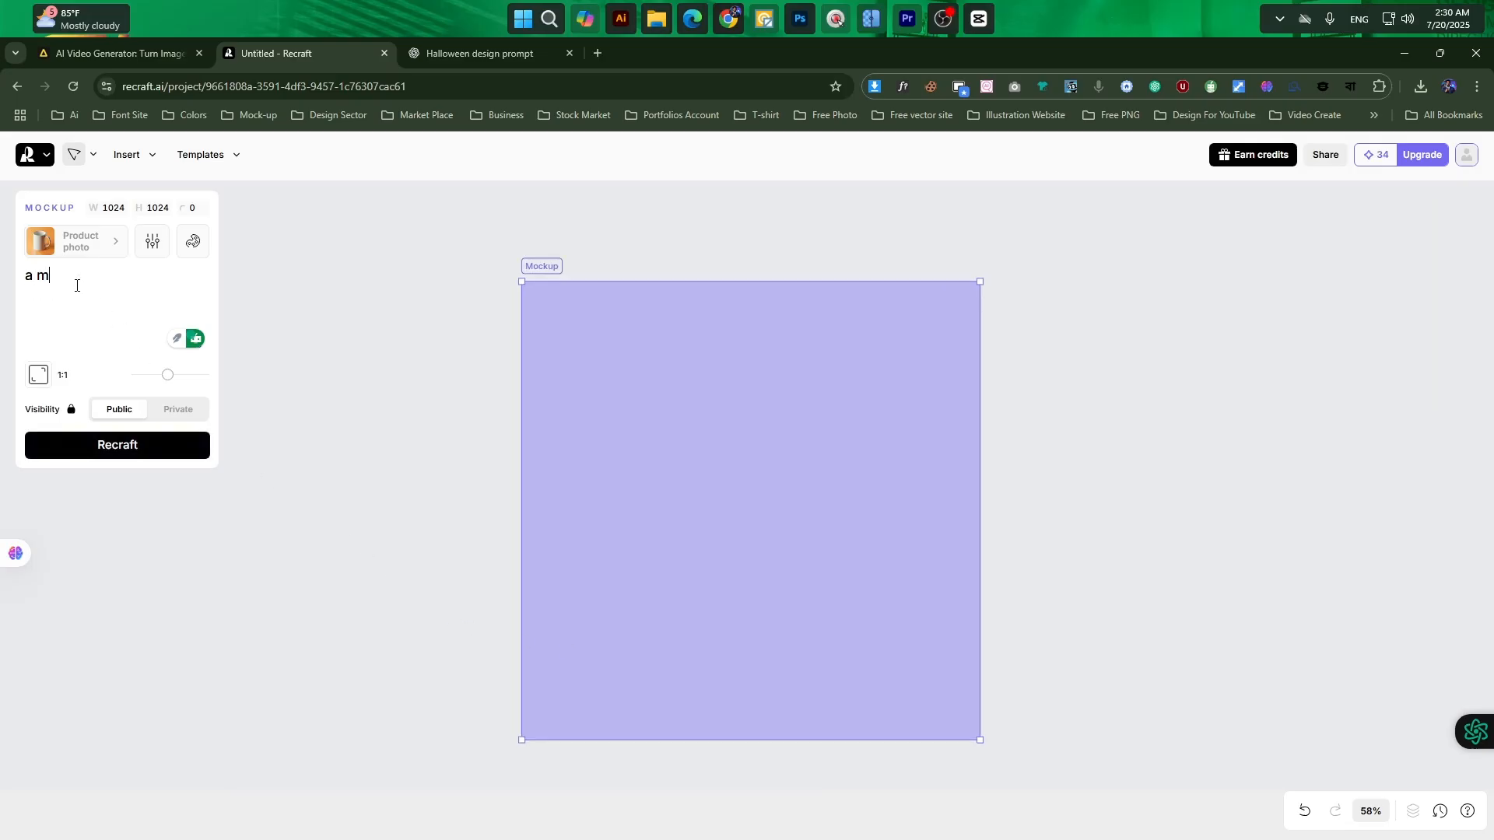
{"action": "type", "text": "ale streetwear model with tattos walking in an urban se"}
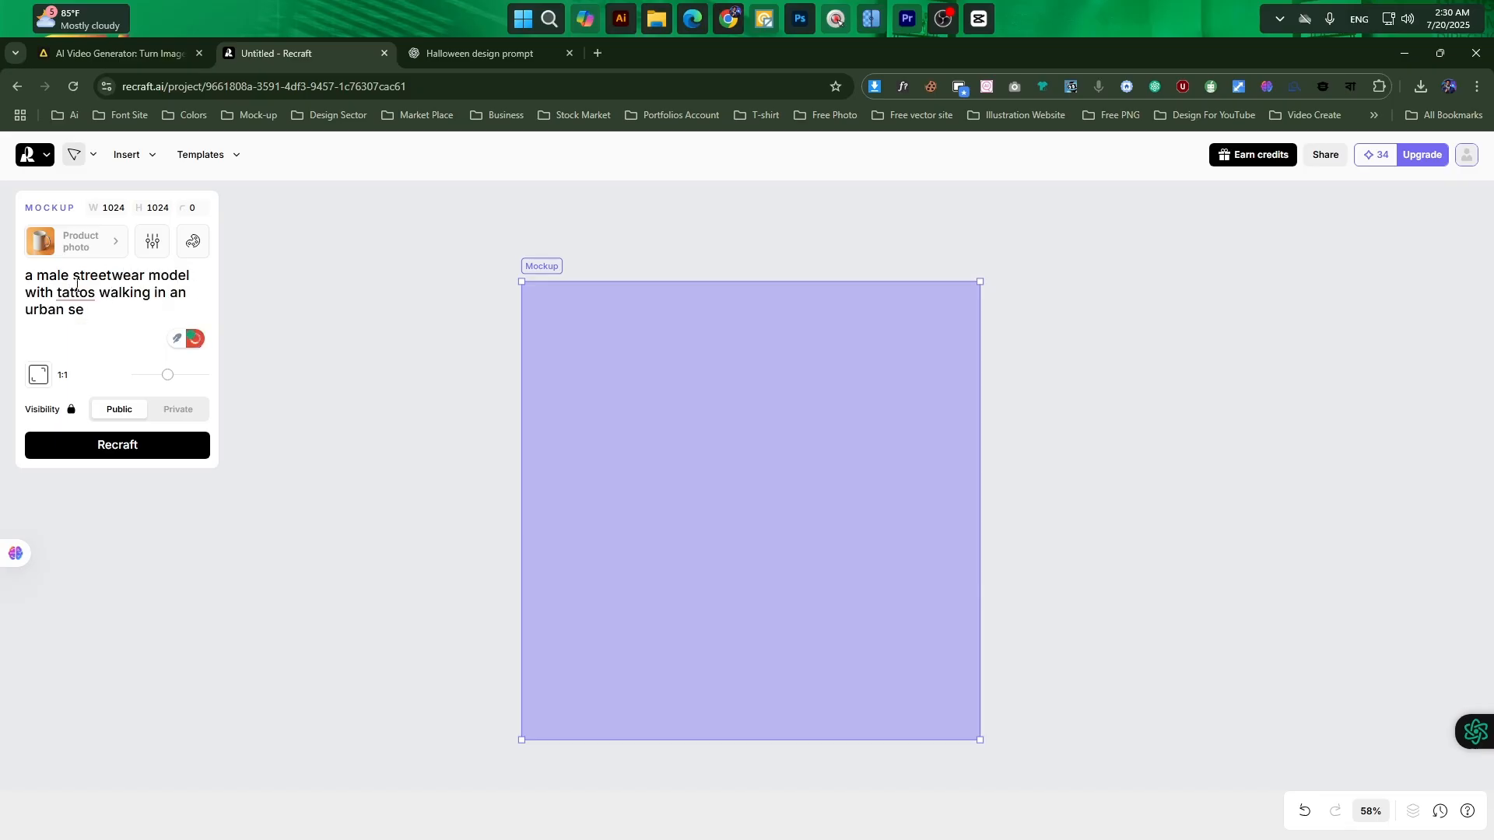
{"action": "type", "text": "tting, wearing a white oversized t-shirt, whi"}
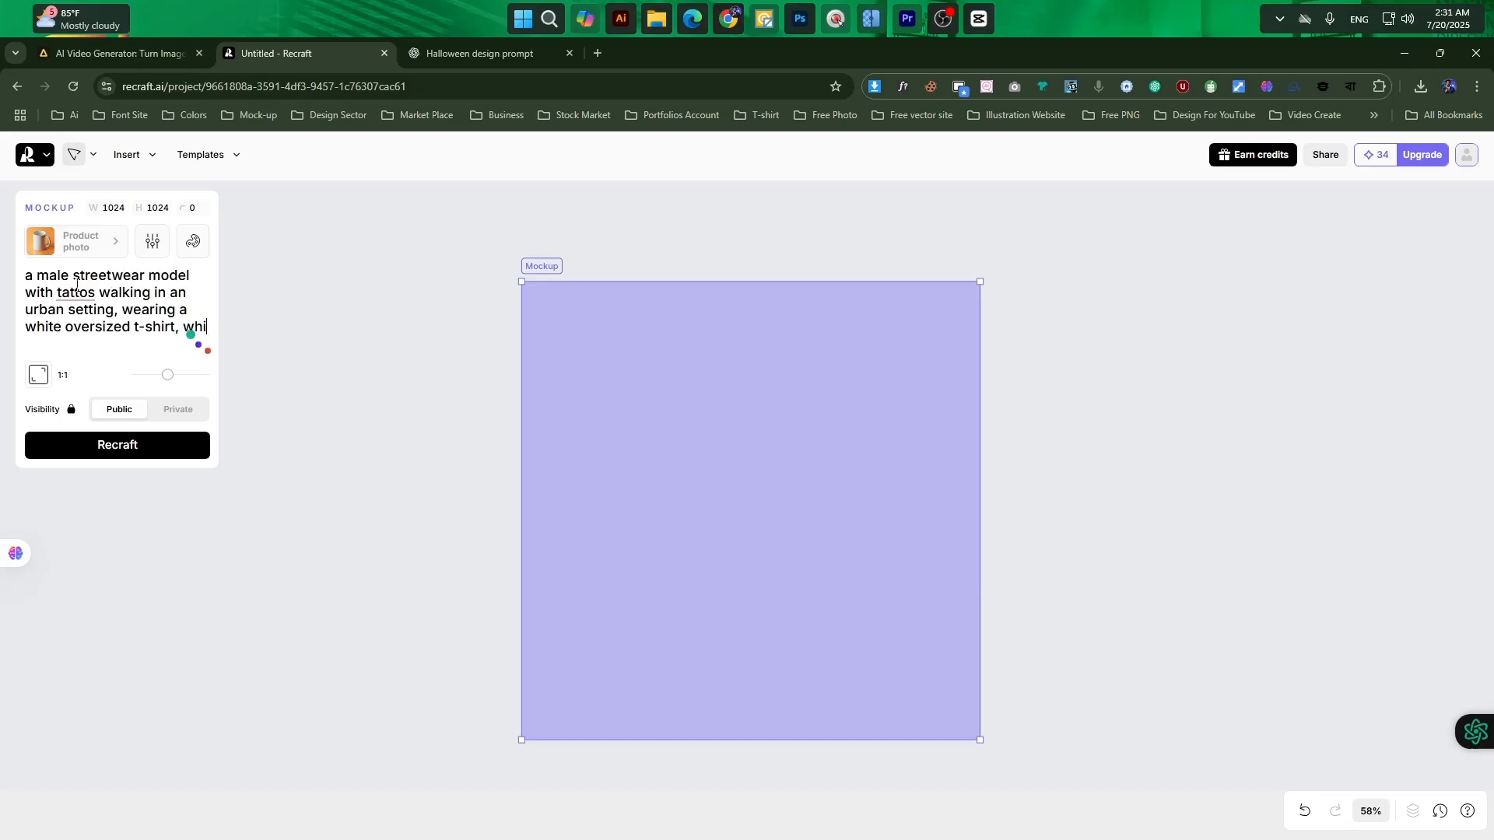
{"action": "type", "text": "te view, plain shirt without any design, street background"}
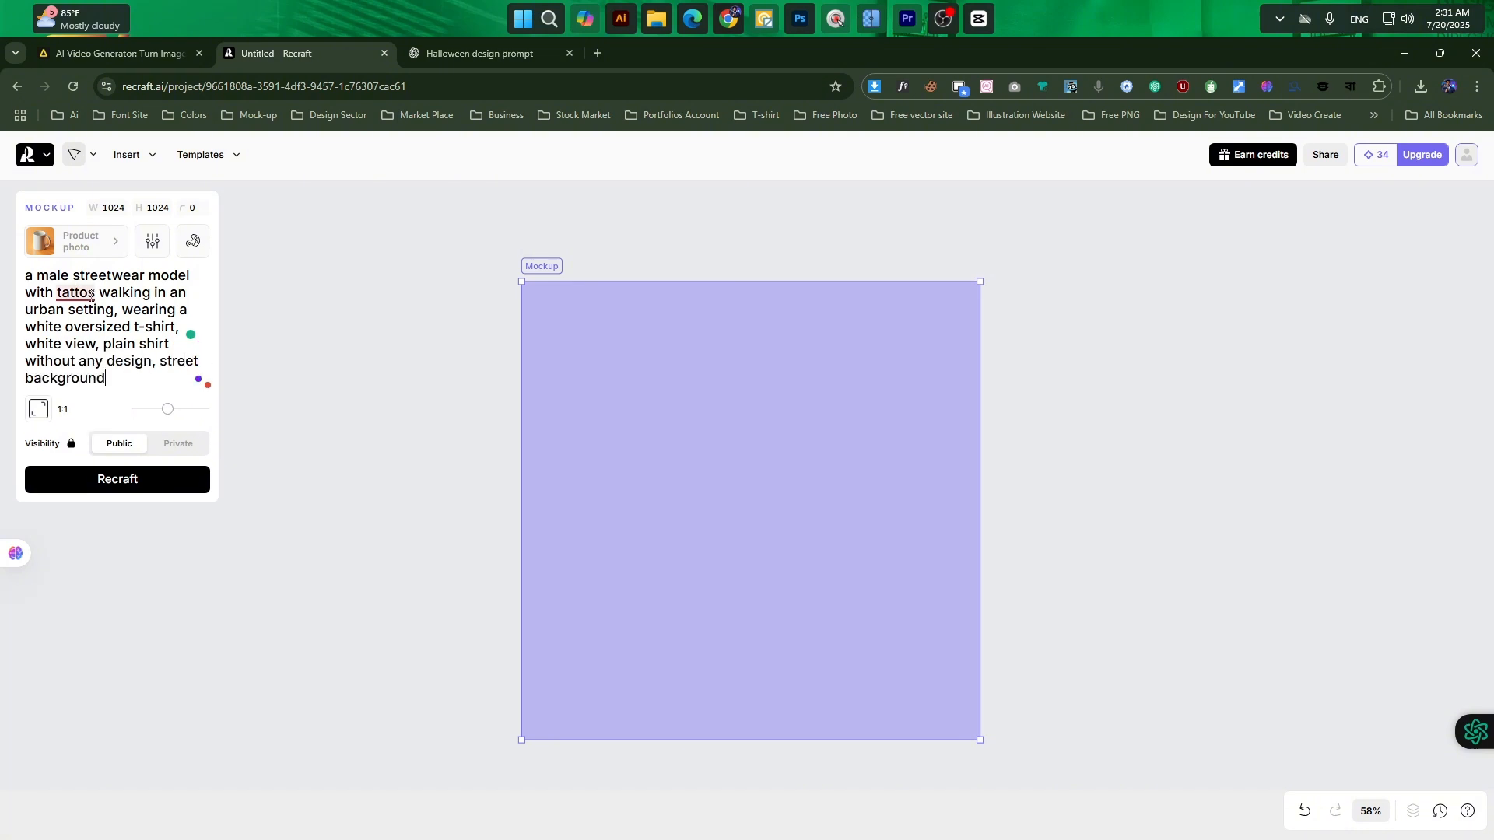
Step: Correct the misspelled word in the mockup prompt to "tattoos" and change its ending to "with a street background"
{"action": "right_click", "coordinate": [92, 293]}
{"action": "left_click", "coordinate": [86, 336]}
{"action": "mouse_move", "coordinate": [130, 364]}
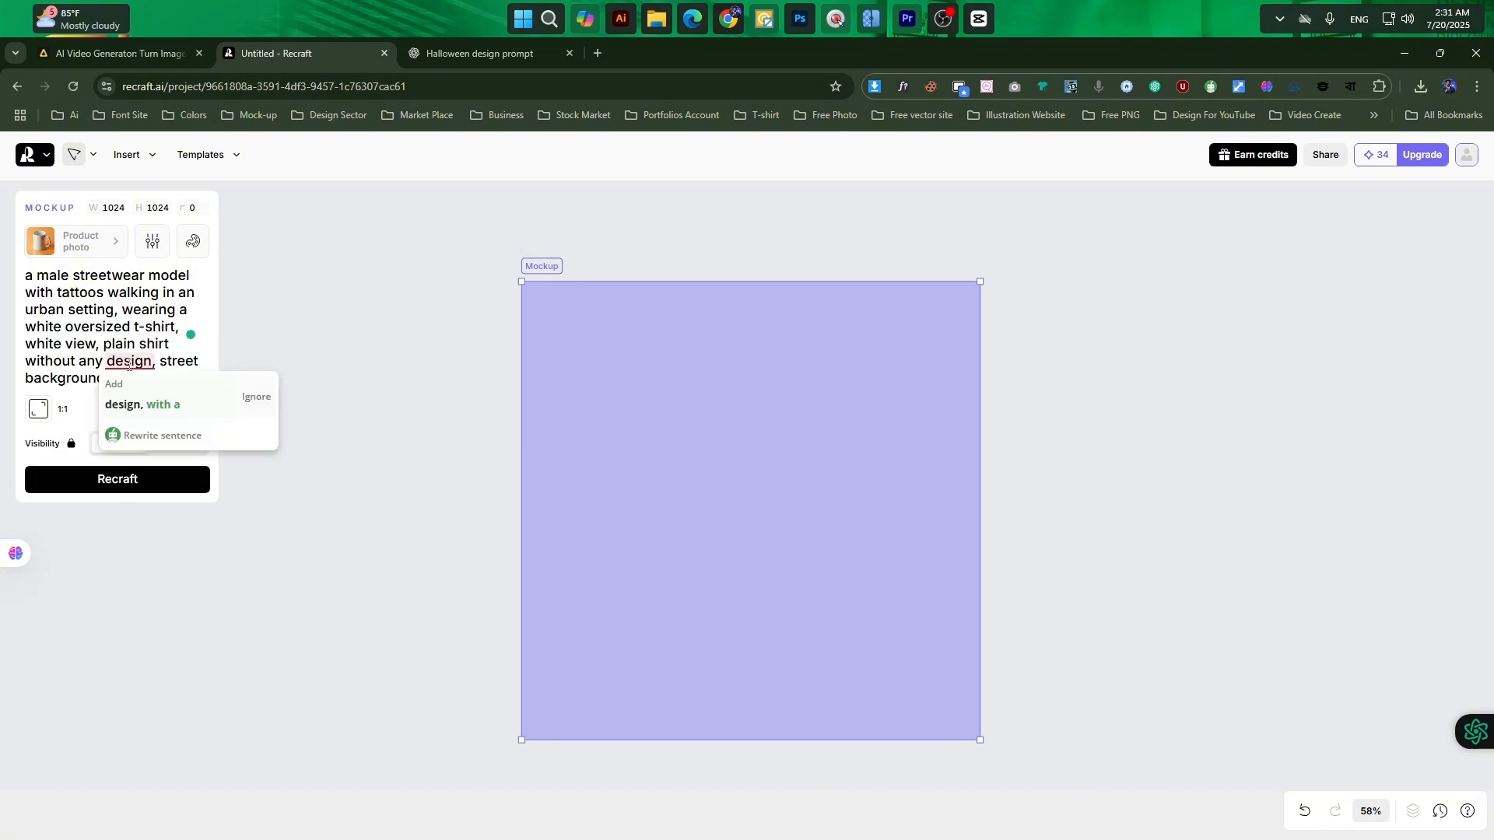
{"action": "left_click", "coordinate": [142, 406]}
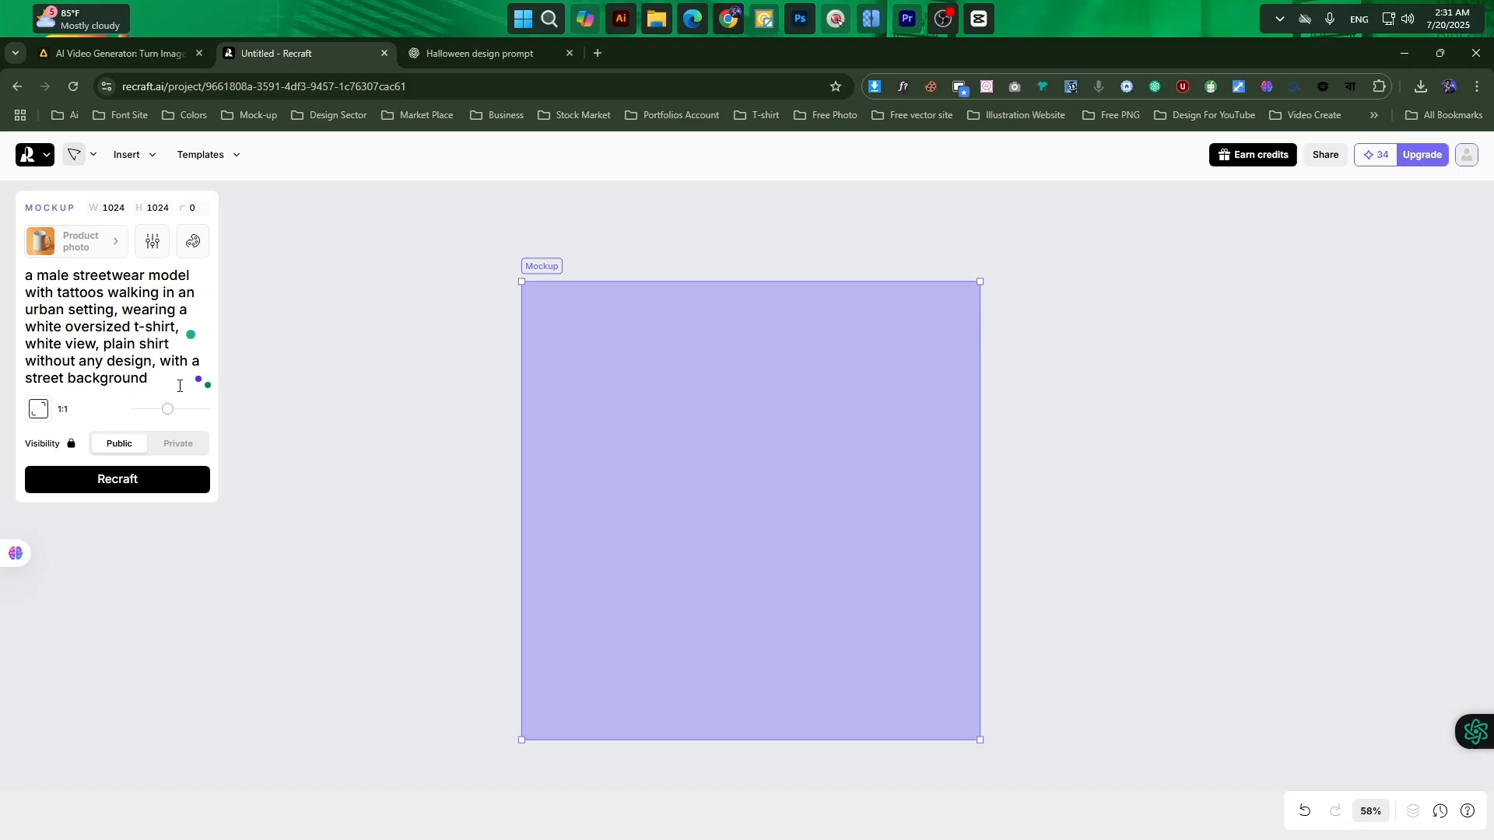
Step: Generate the model mockup from the prompt, and regenerate it once for a different version
{"action": "left_click", "coordinate": [175, 493]}
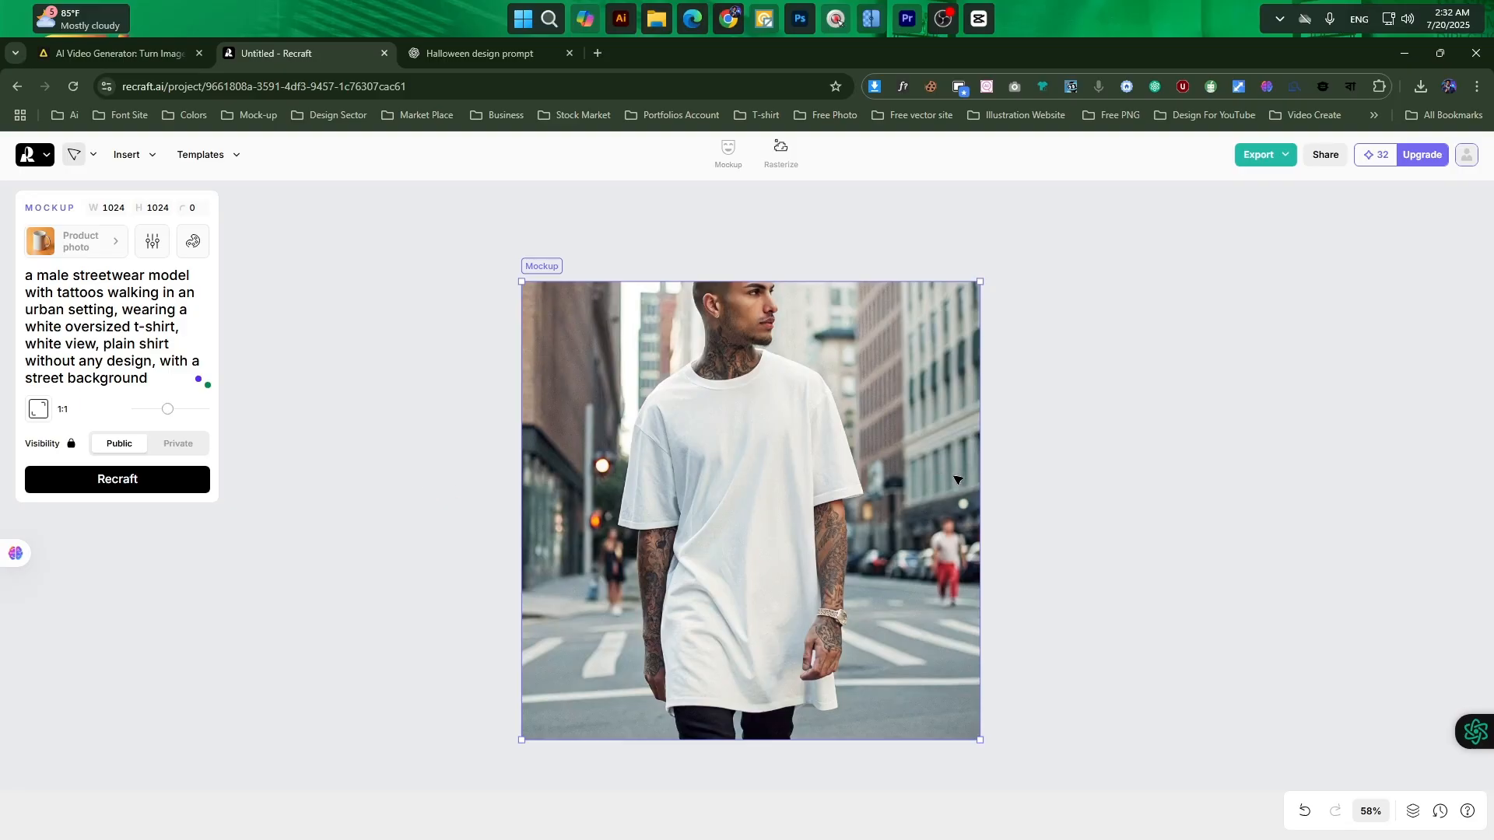
{"action": "left_click", "coordinate": [138, 484]}
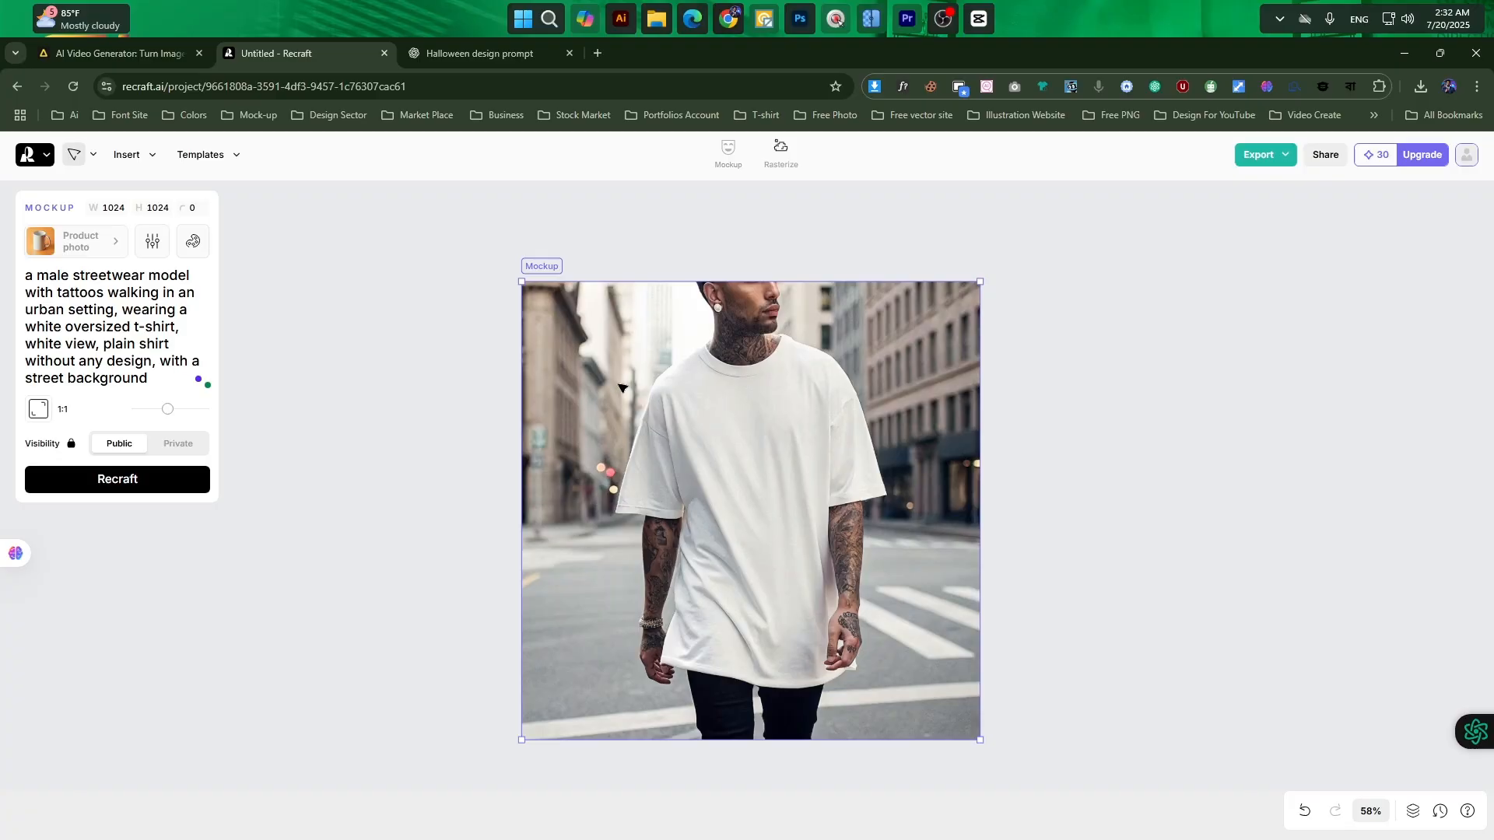
Step: Place Design 01 from the Downloads folder onto the model's t-shirt and scale it down to about 197 × 236 on the chest
{"action": "left_click", "coordinate": [657, 21]}
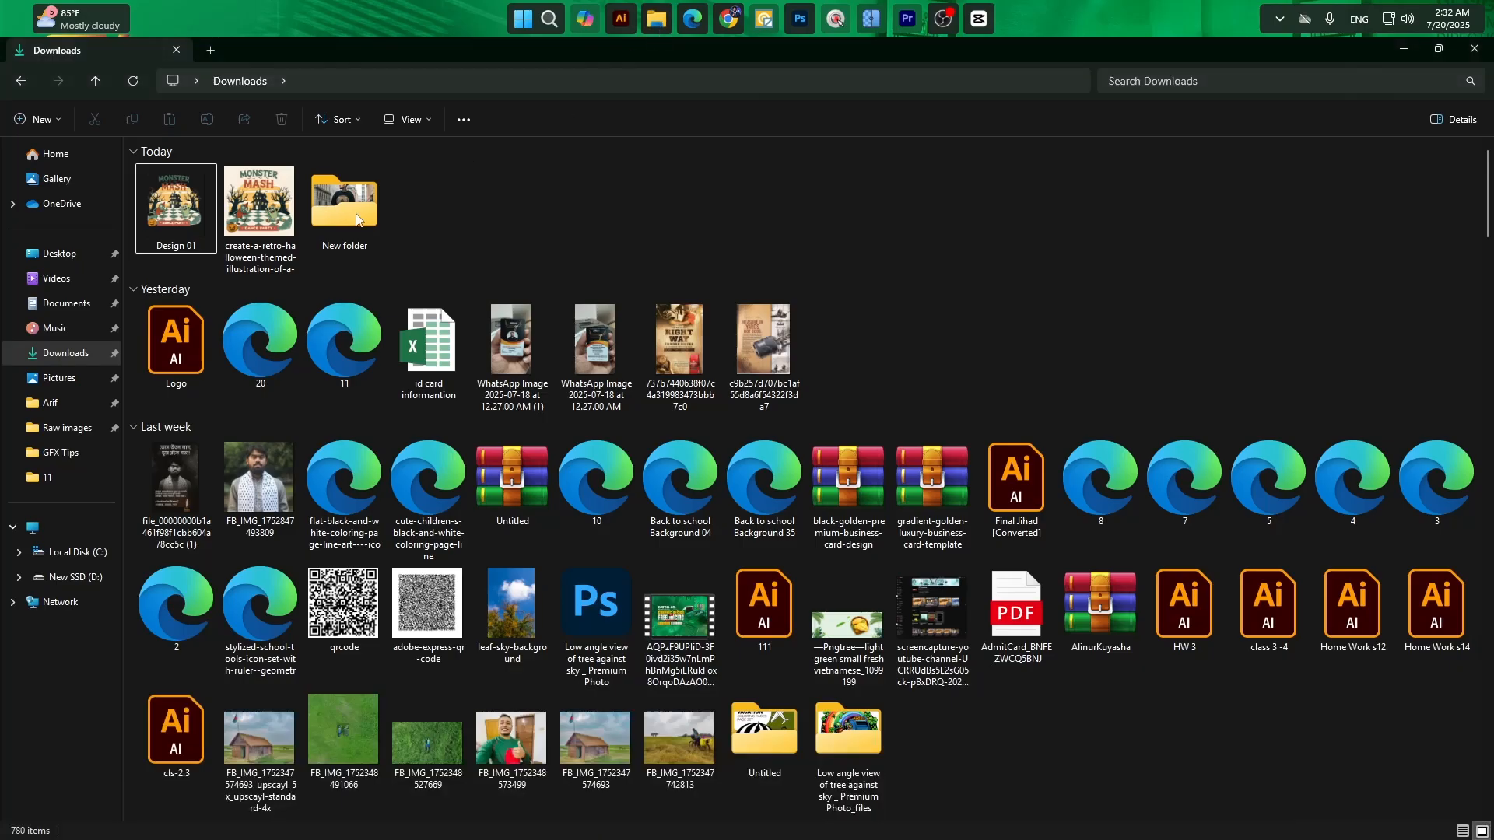
{"action": "left_click_drag", "start_coordinate": [176, 209], "coordinate": [719, 498]}
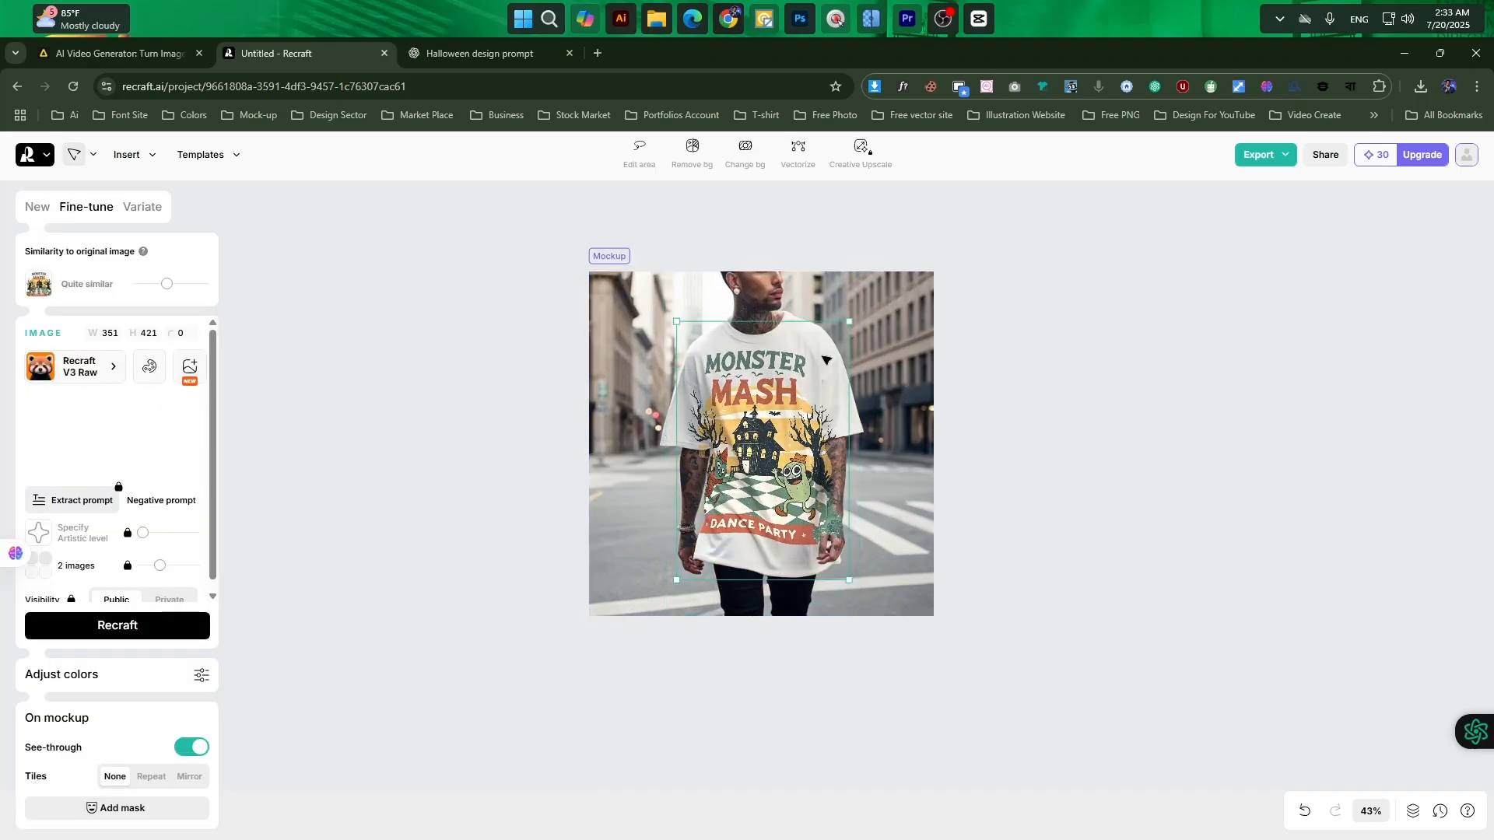
{"action": "left_click_drag", "start_coordinate": [848, 326], "coordinate": [778, 426]}
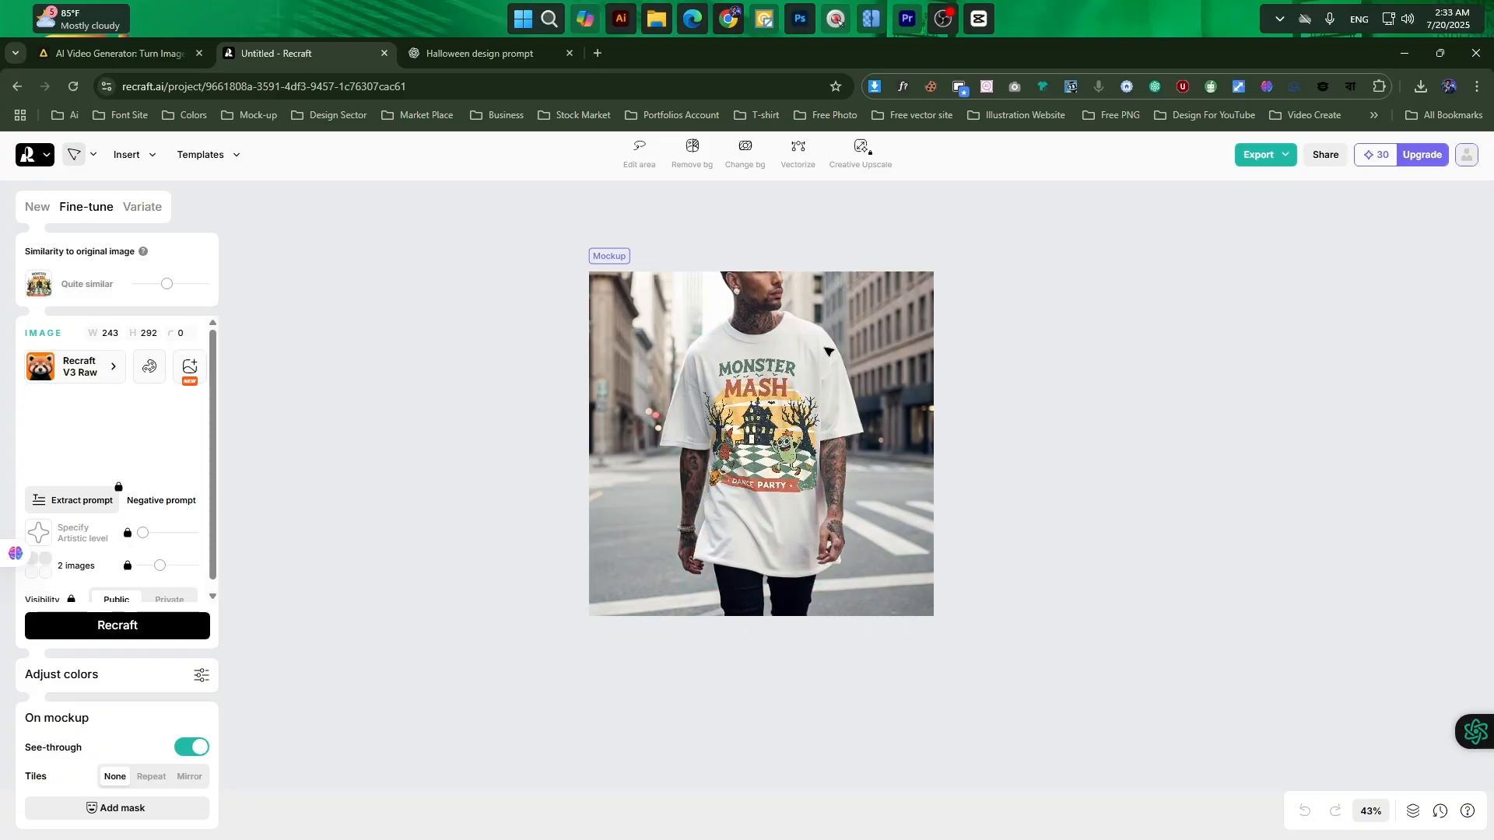
{"action": "left_click_drag", "start_coordinate": [827, 350], "coordinate": [810, 375]}
{"action": "left_click_drag", "start_coordinate": [766, 436], "coordinate": [772, 430]}
{"action": "left_click_drag", "start_coordinate": [821, 495], "coordinate": [815, 487]}
{"action": "left_click_drag", "start_coordinate": [776, 434], "coordinate": [778, 434]}
Step: Examine the placement and size of the printed design on the t-shirt, up close and at full view
{"action": "scroll", "coordinate": [811, 418], "scroll_direction": "up", "scroll_amount": 2}
{"action": "left_click", "coordinate": [1137, 457]}
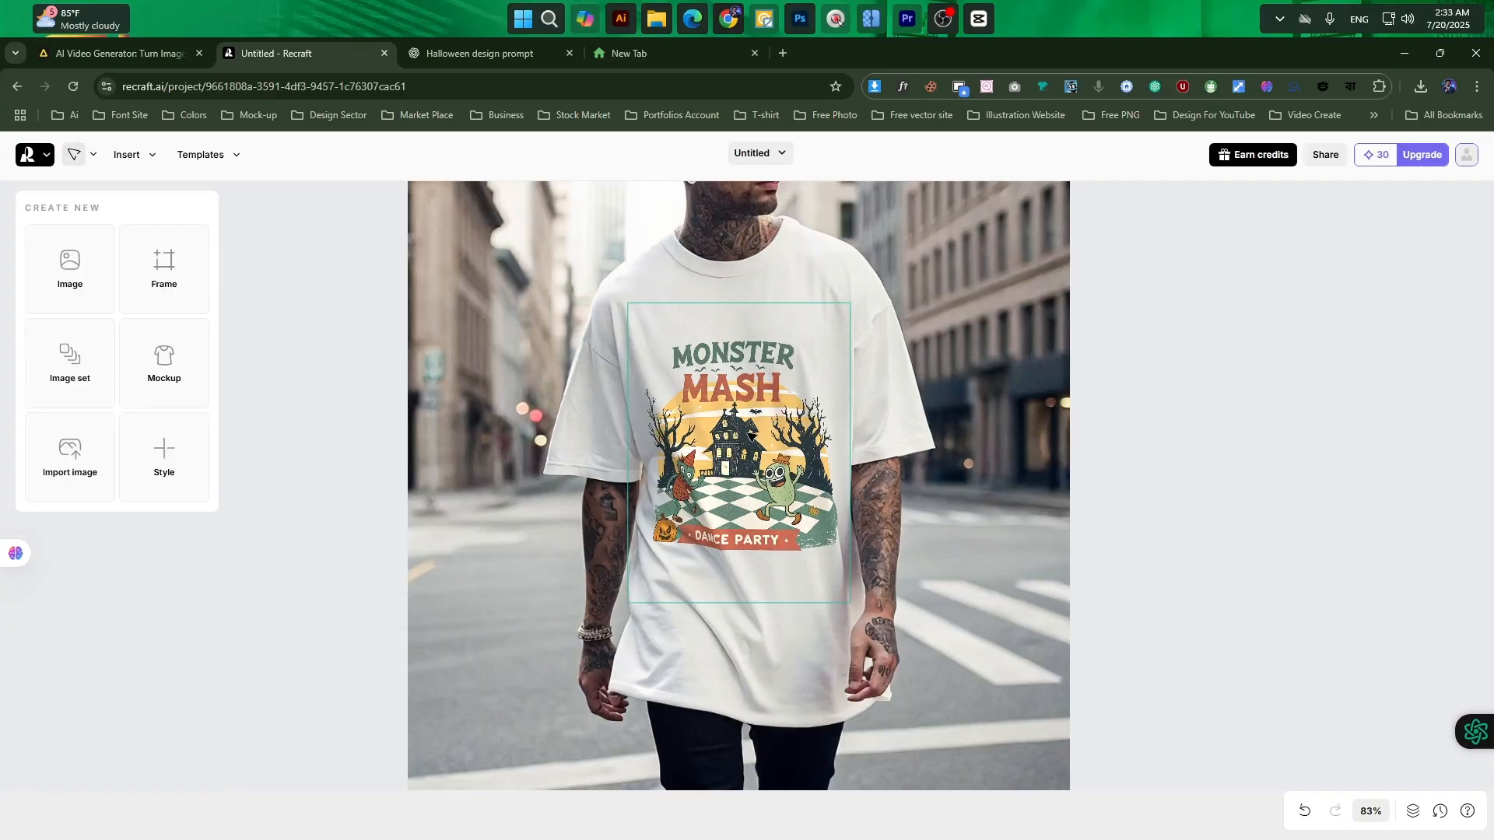
{"action": "scroll", "coordinate": [745, 442], "scroll_direction": "down", "scroll_amount": 2}
{"action": "scroll", "coordinate": [745, 442], "scroll_direction": "up", "scroll_amount": 2}
{"action": "left_click", "coordinate": [746, 444]}
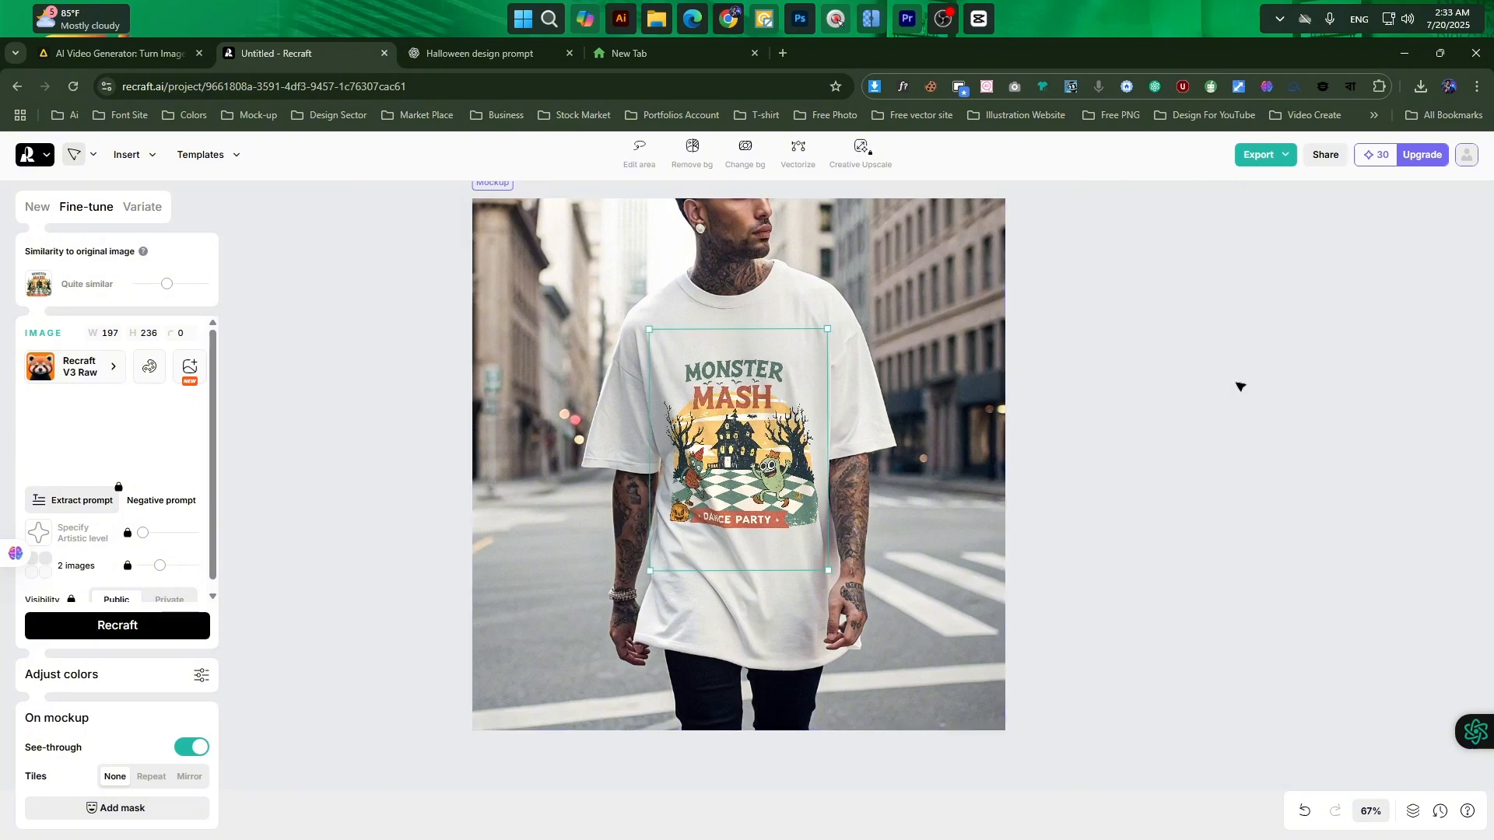
{"action": "left_click", "coordinate": [1130, 391]}
{"action": "left_click", "coordinate": [827, 354]}
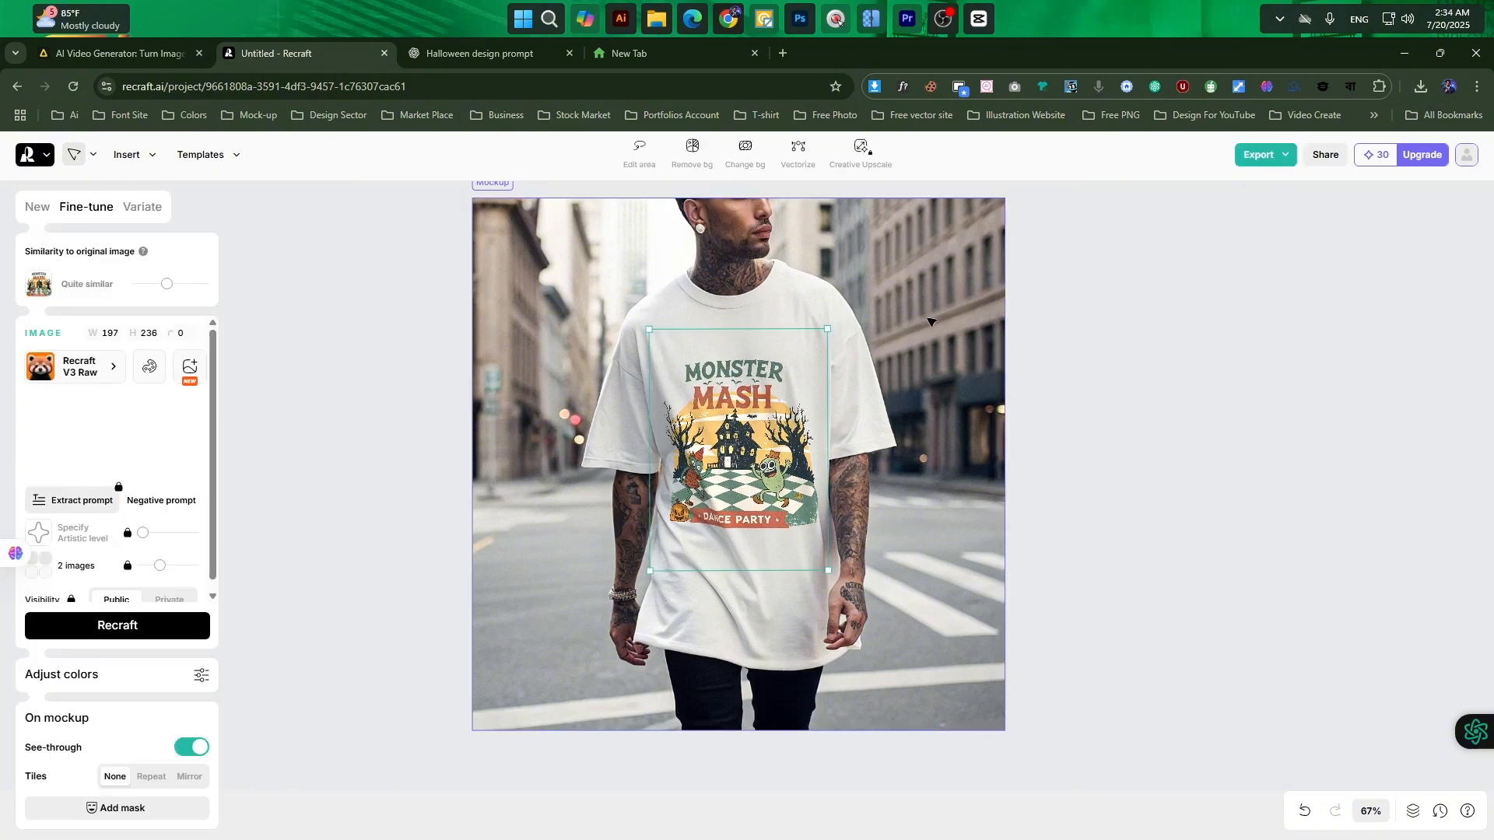
Step: Export the finished t-shirt mockup as a JPG at 1024 × 1024
{"action": "left_click", "coordinate": [938, 314]}
{"action": "left_click", "coordinate": [1258, 154]}
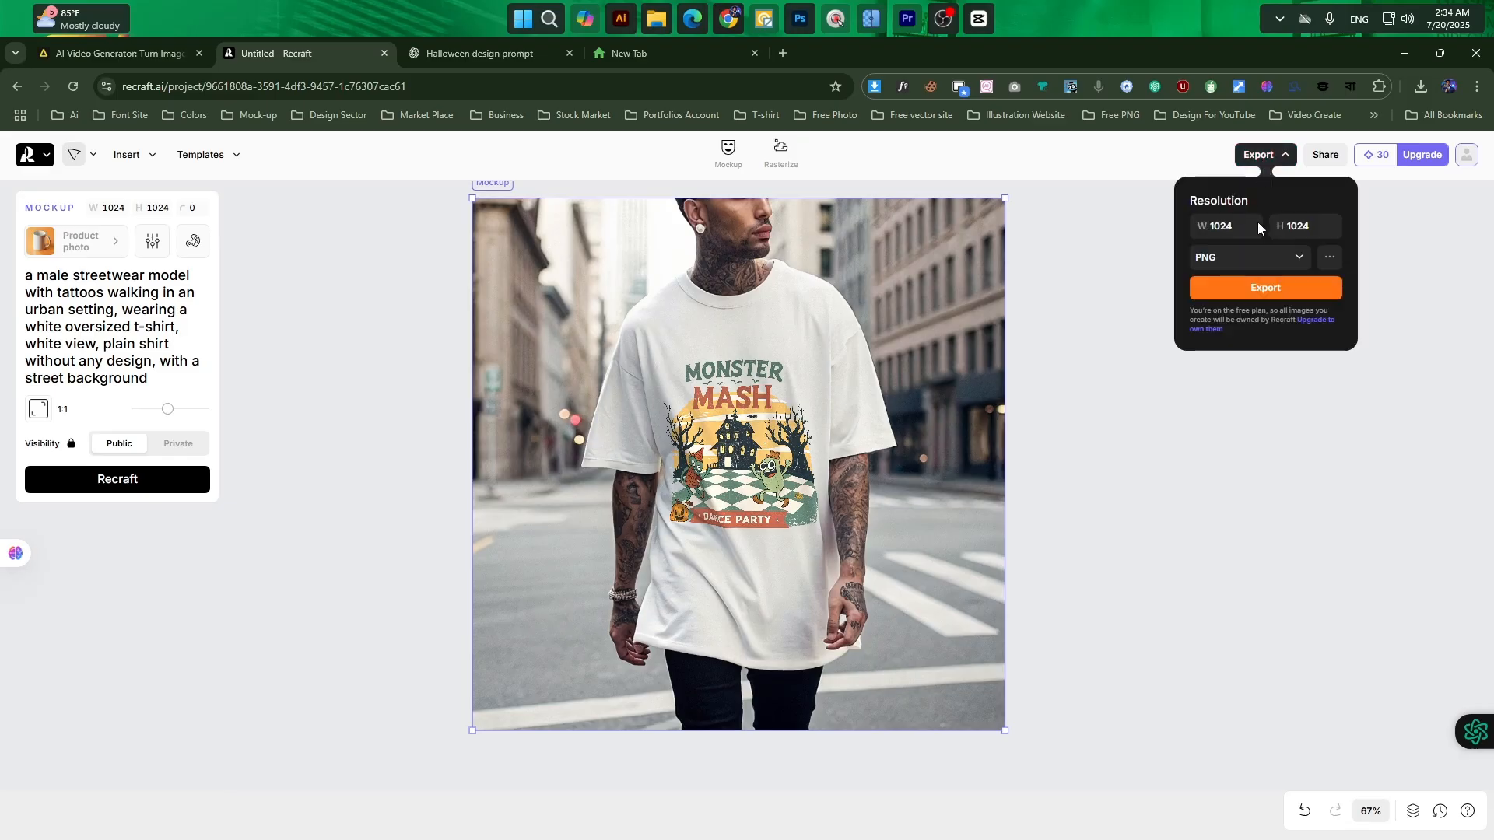
{"action": "left_click", "coordinate": [1247, 257]}
{"action": "left_click", "coordinate": [1228, 319]}
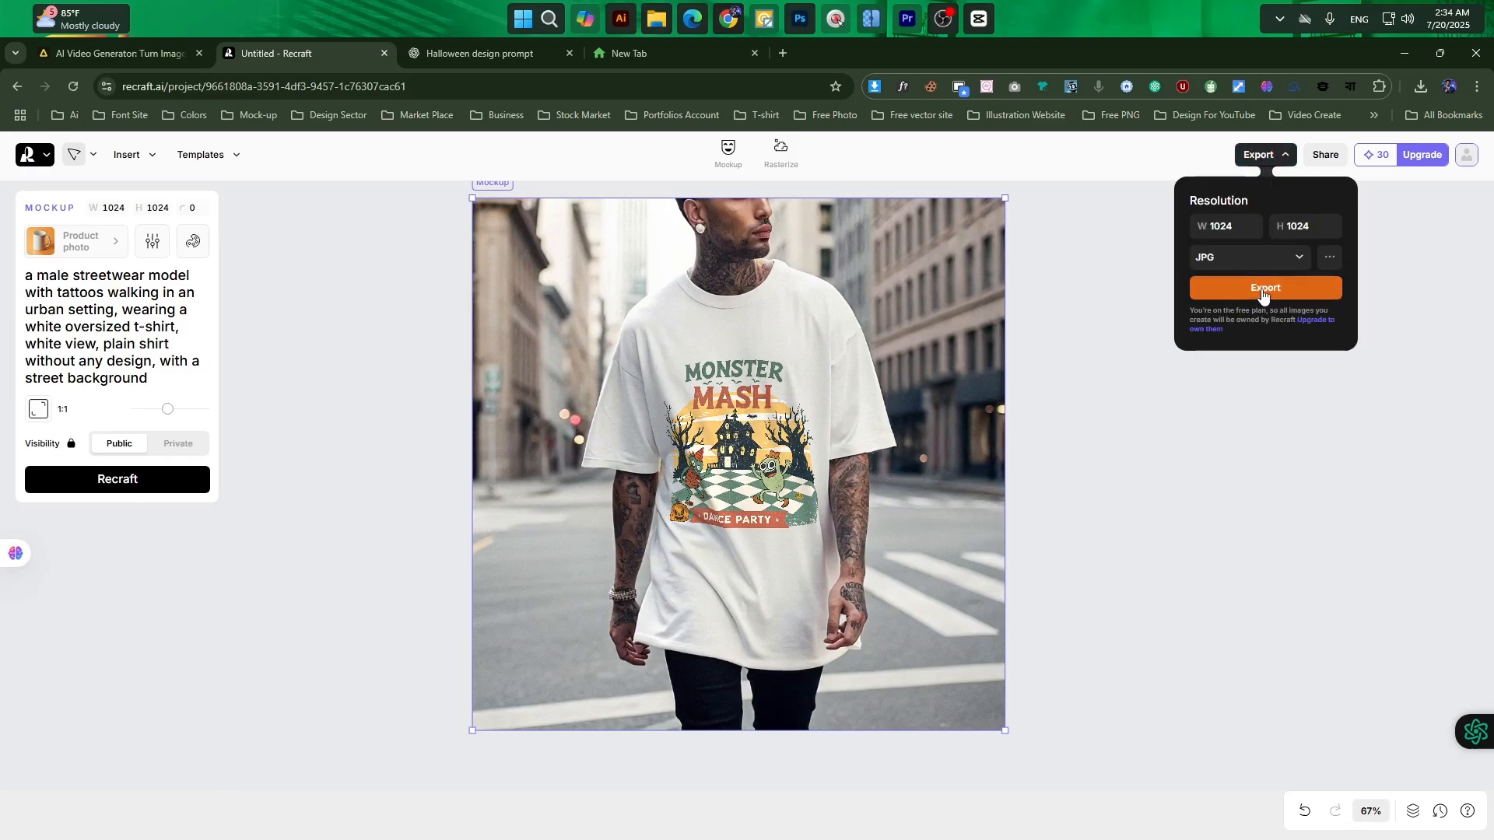
{"action": "left_click", "coordinate": [1263, 289]}
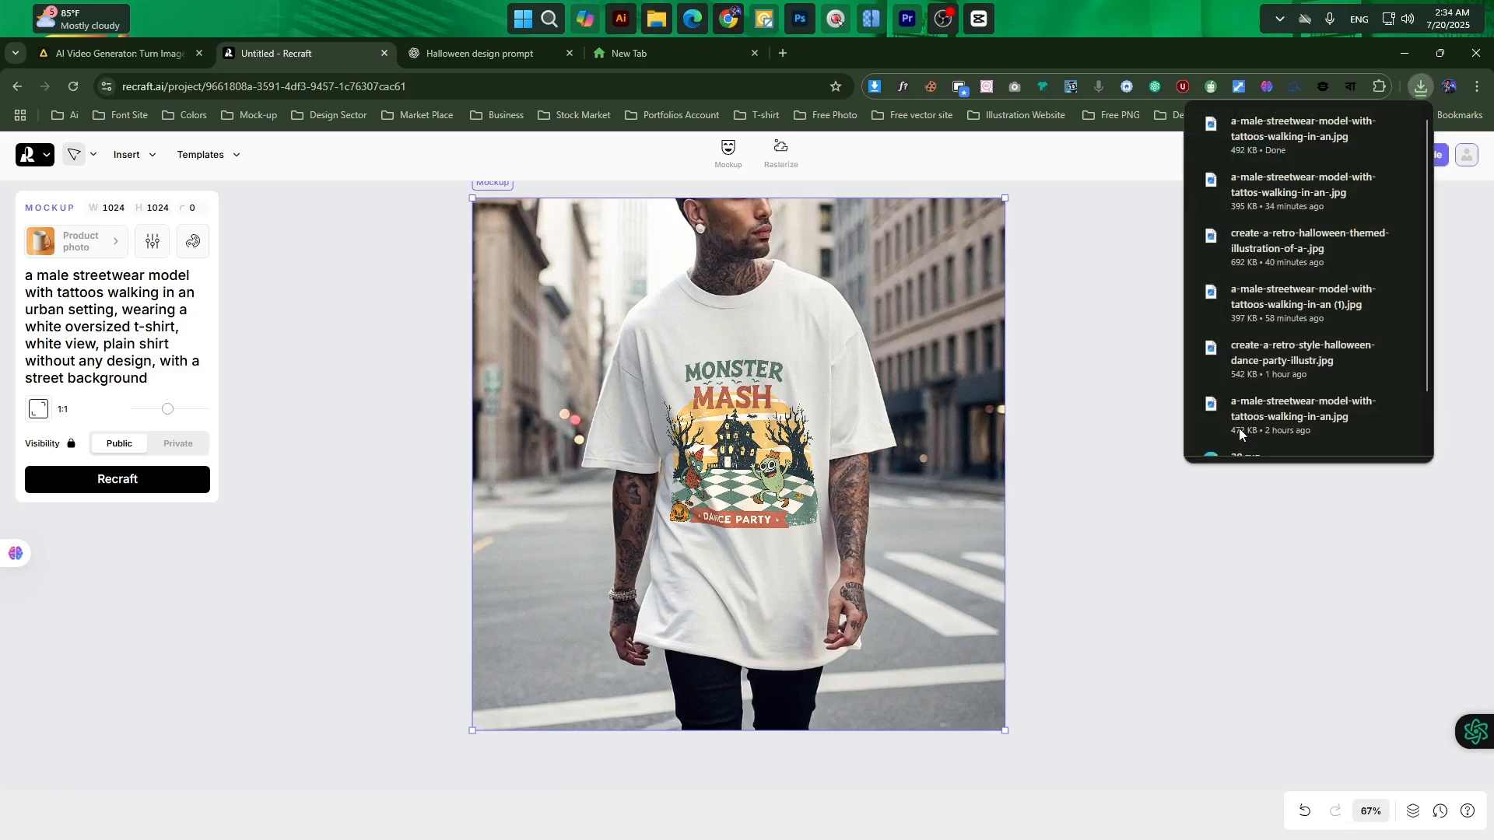
{"action": "left_click", "coordinate": [1093, 418]}
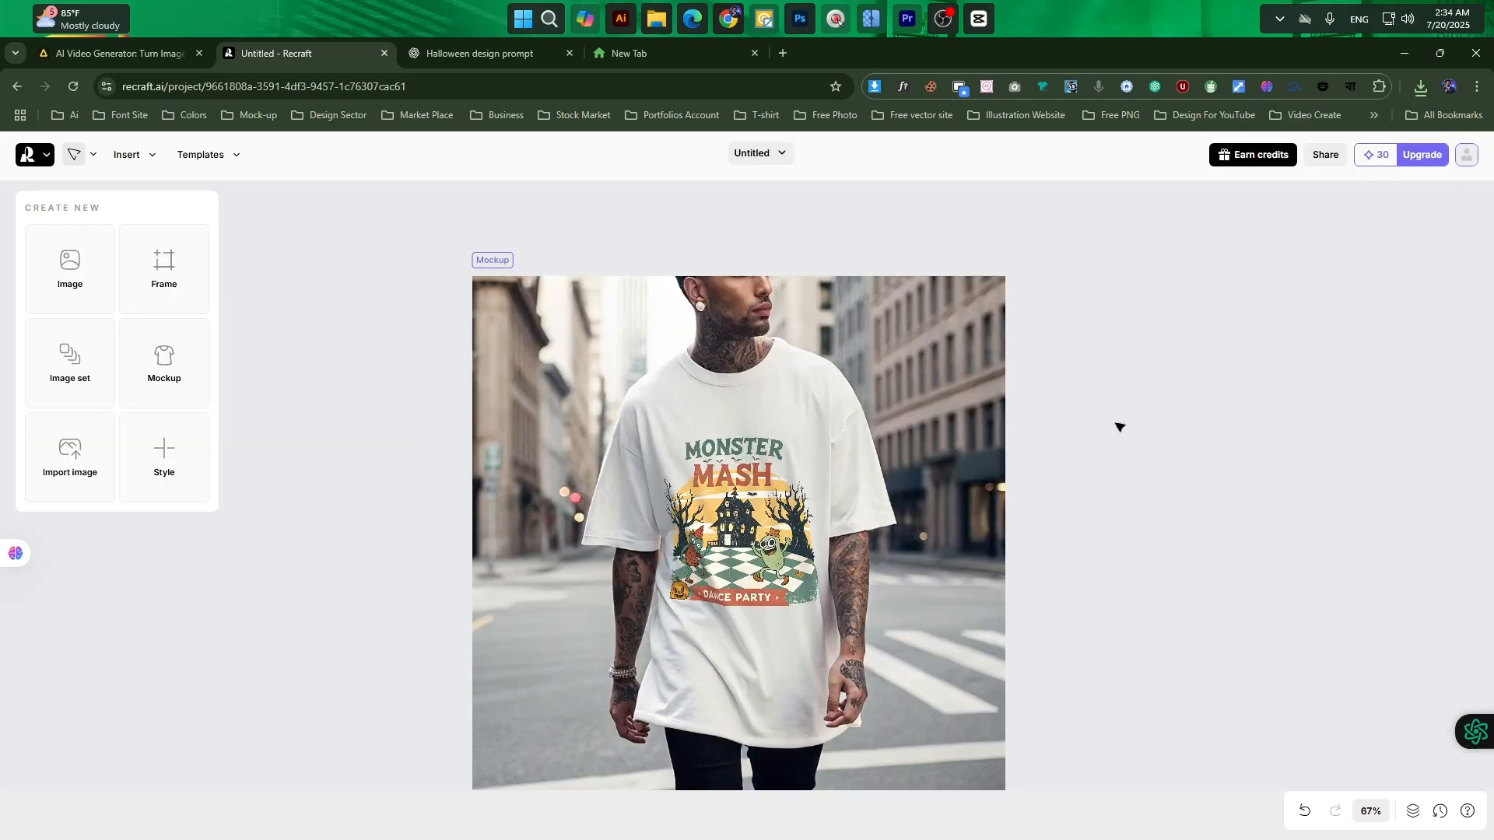
Step: Switch to Artlist's image-to-video generator, upload a-male-streetwear-model-with-tattoos-walking-in-an from Downloads, and accept the upload terms
{"action": "left_click", "coordinate": [185, 57]}
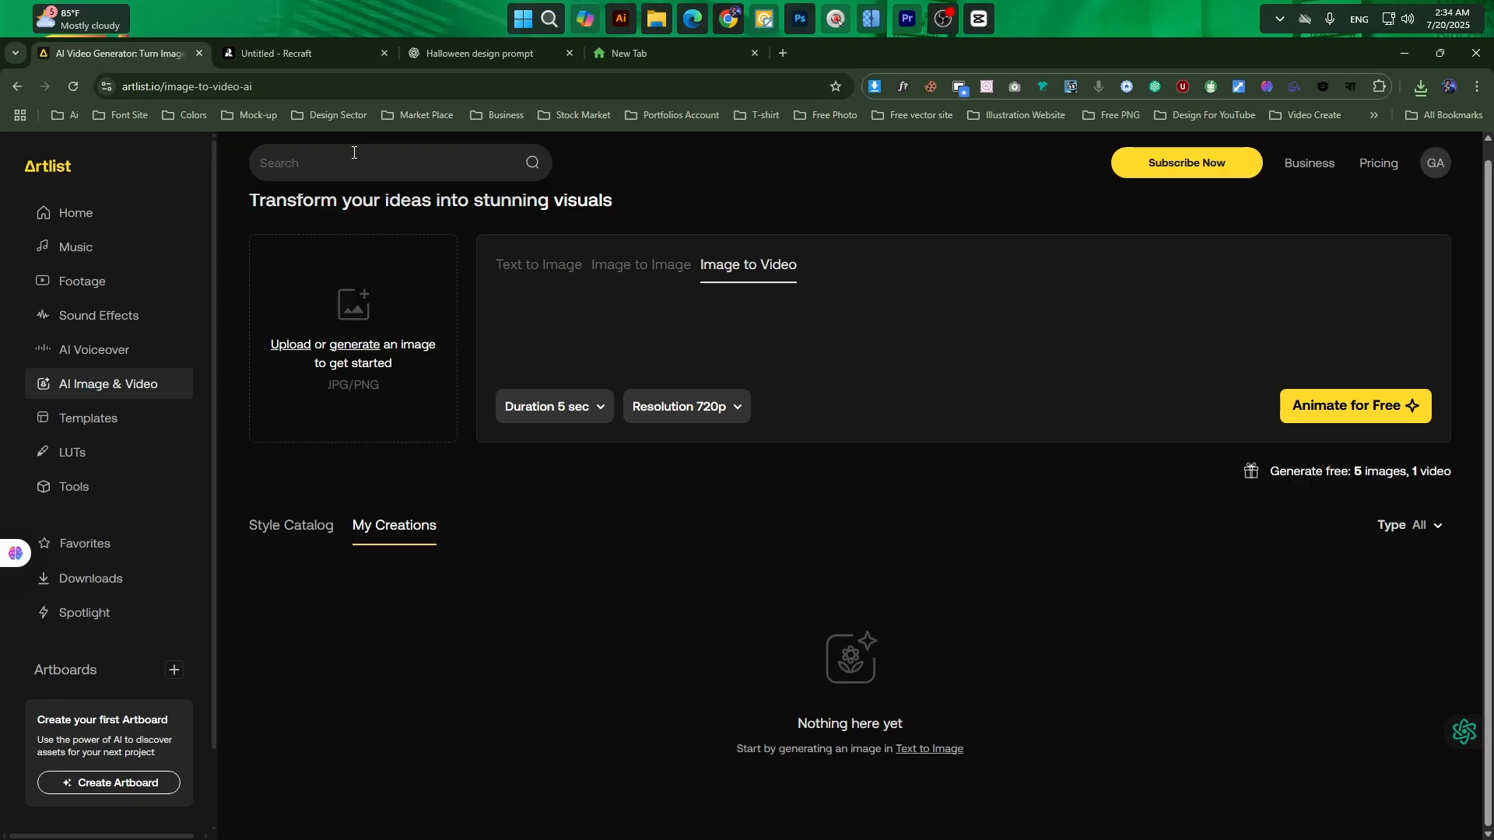
{"action": "left_click", "coordinate": [287, 347]}
{"action": "left_click", "coordinate": [184, 219]}
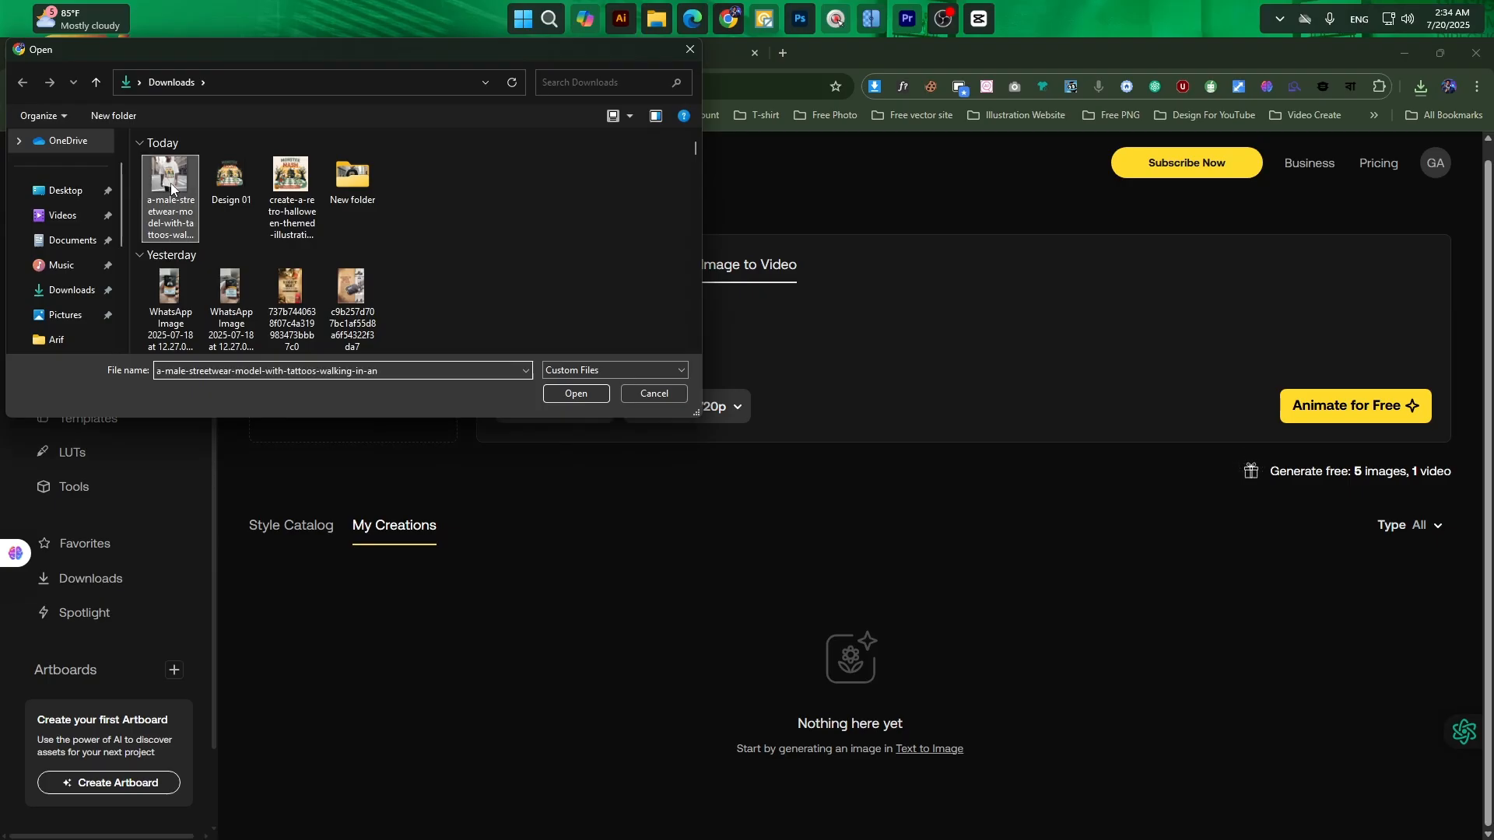
{"action": "left_click", "coordinate": [577, 395]}
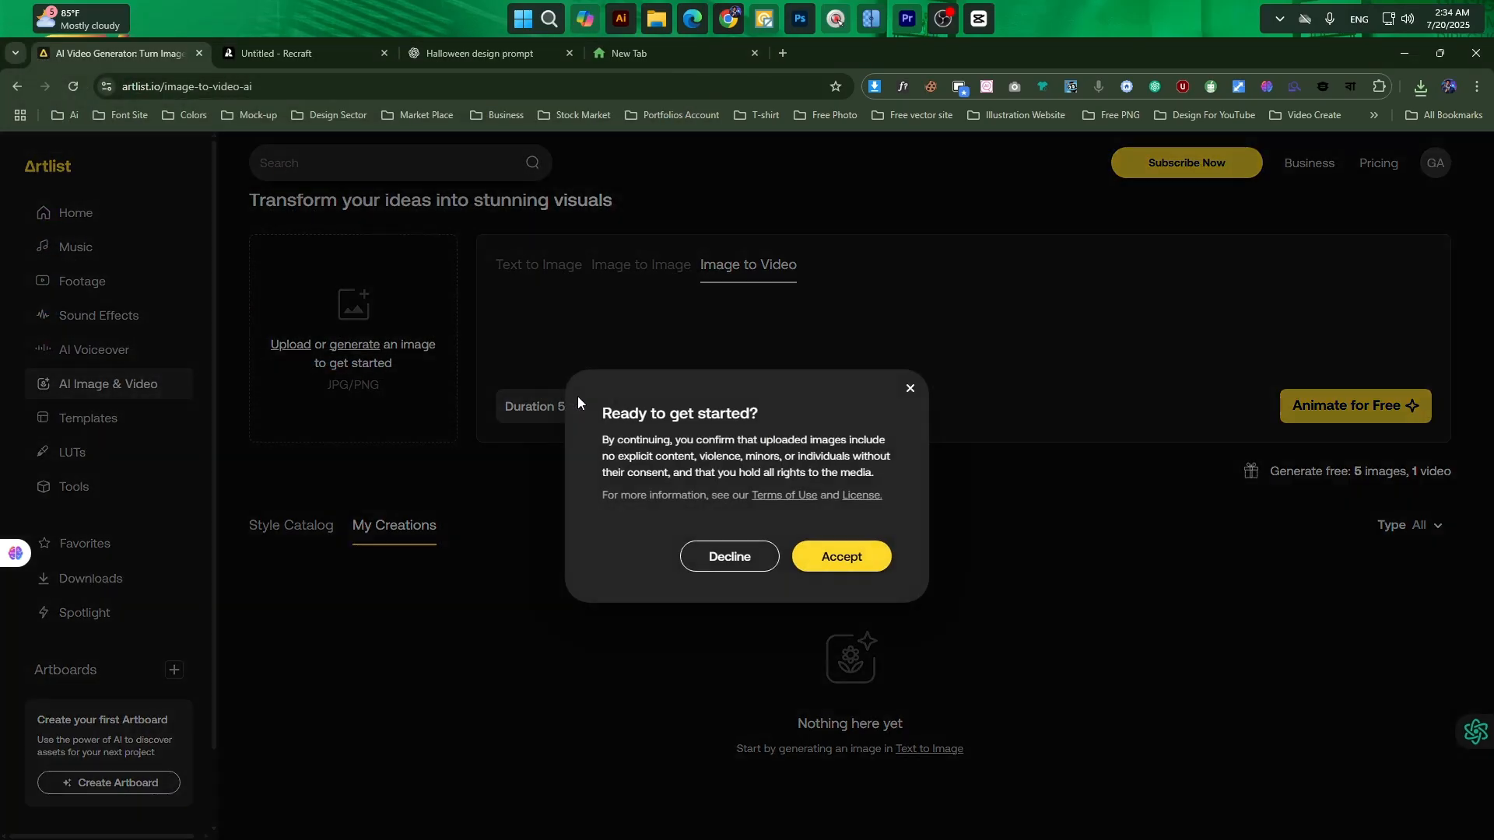
{"action": "left_click", "coordinate": [849, 557]}
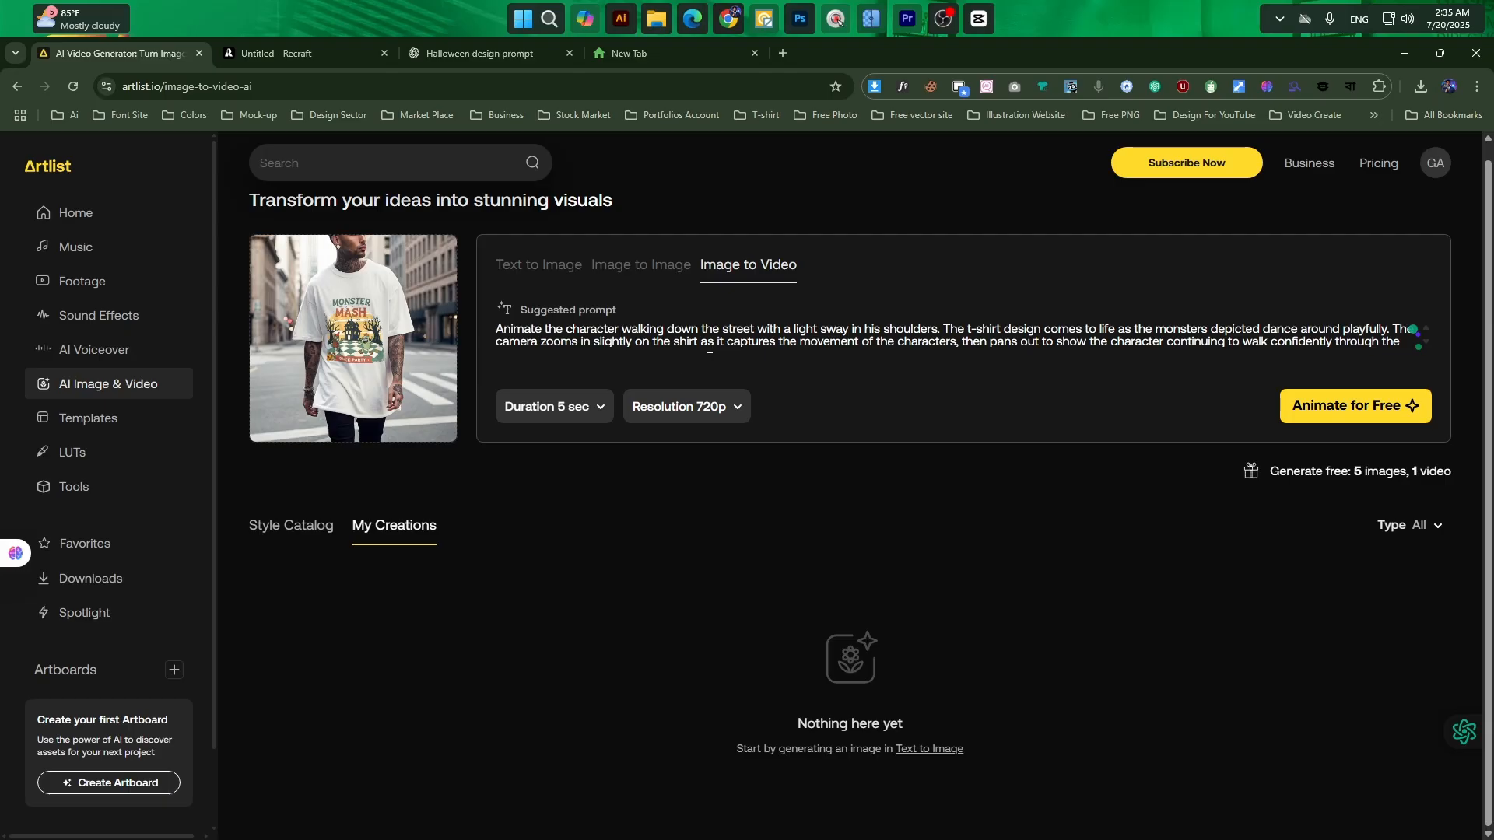
Step: Animate the uploaded mockup with the suggested walking prompt at 5 sec and 720p, and preview the generated video
{"action": "left_click", "coordinate": [1354, 394]}
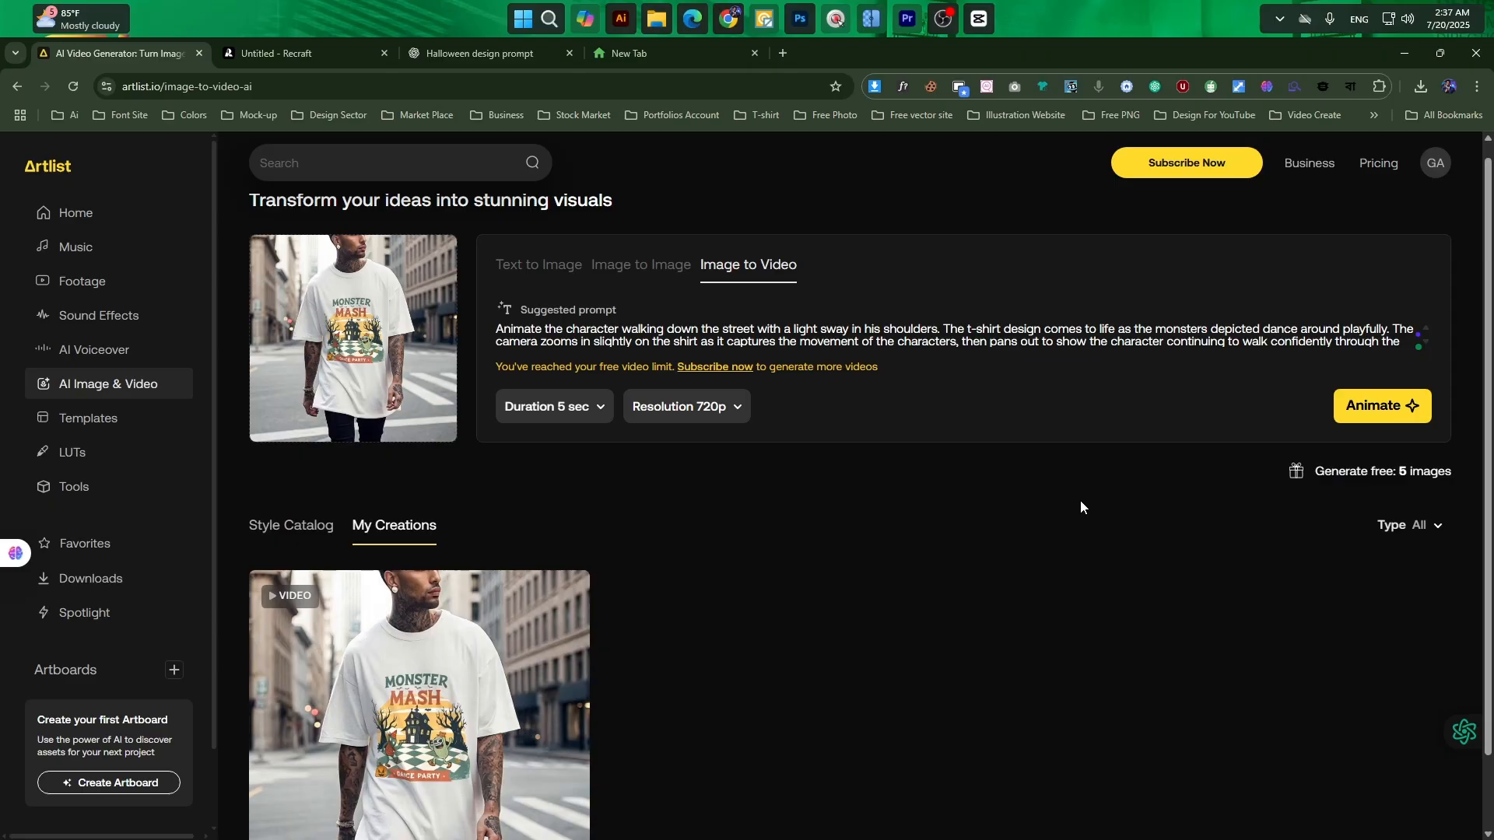
{"action": "scroll", "coordinate": [739, 537], "scroll_direction": "down", "scroll_amount": 1}
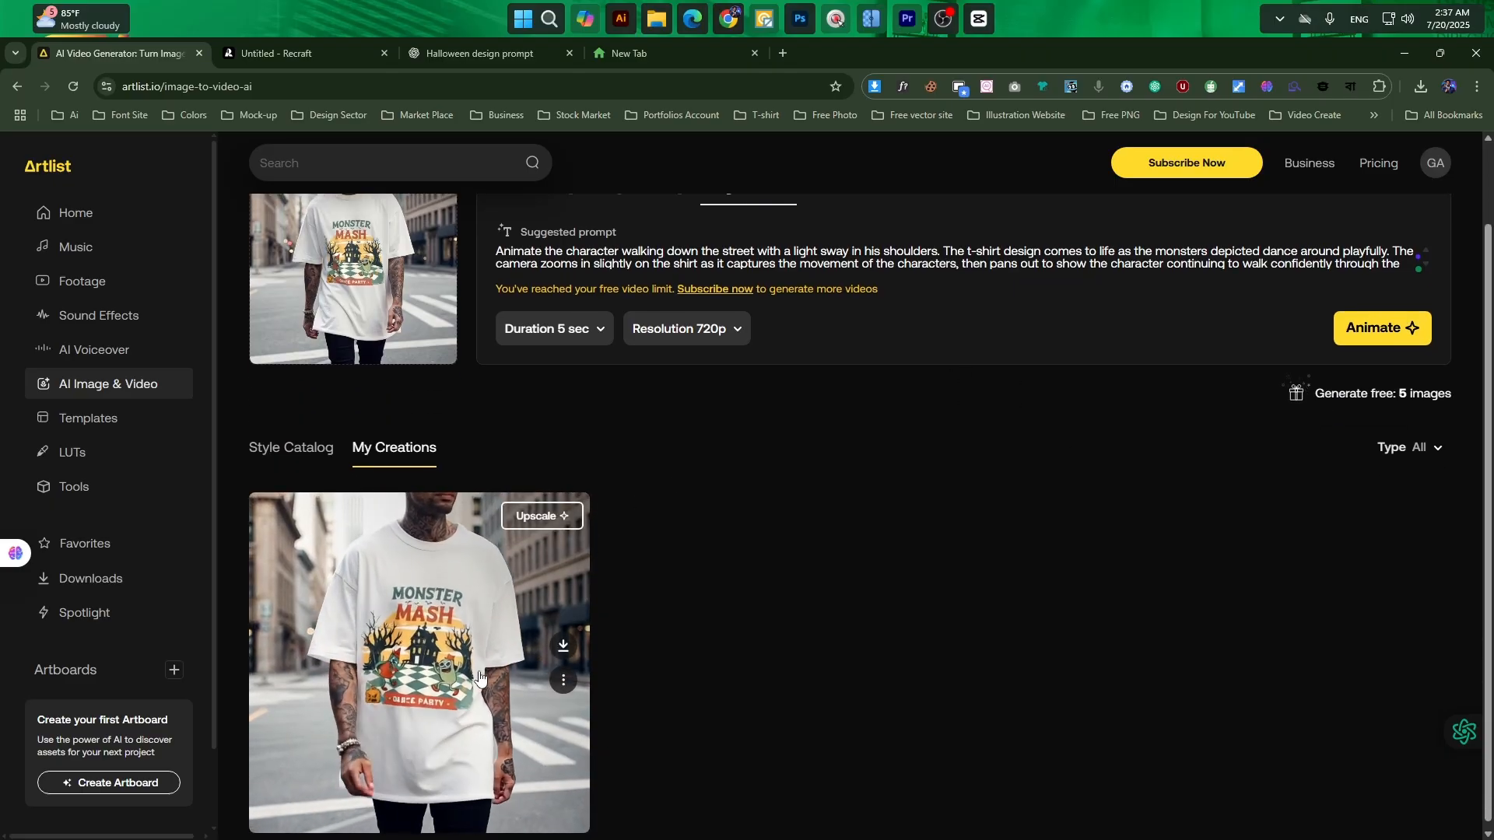
{"action": "mouse_move", "coordinate": [515, 715]}
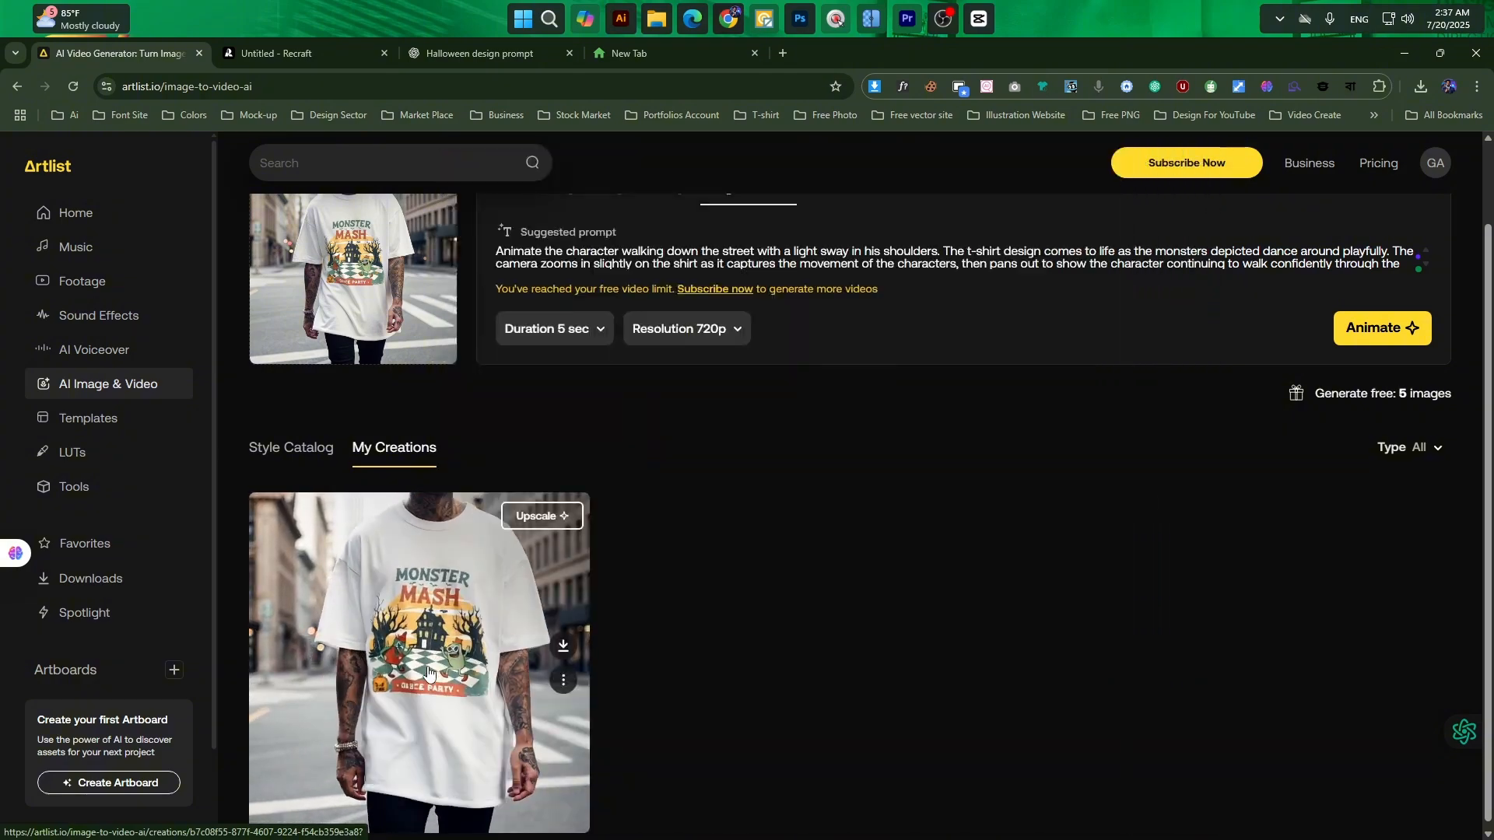
Step: Save the generated video as an MP4 in the Downloads folder and play the downloaded file in Media Player
{"action": "left_click", "coordinate": [432, 579]}
{"action": "right_click", "coordinate": [432, 579]}
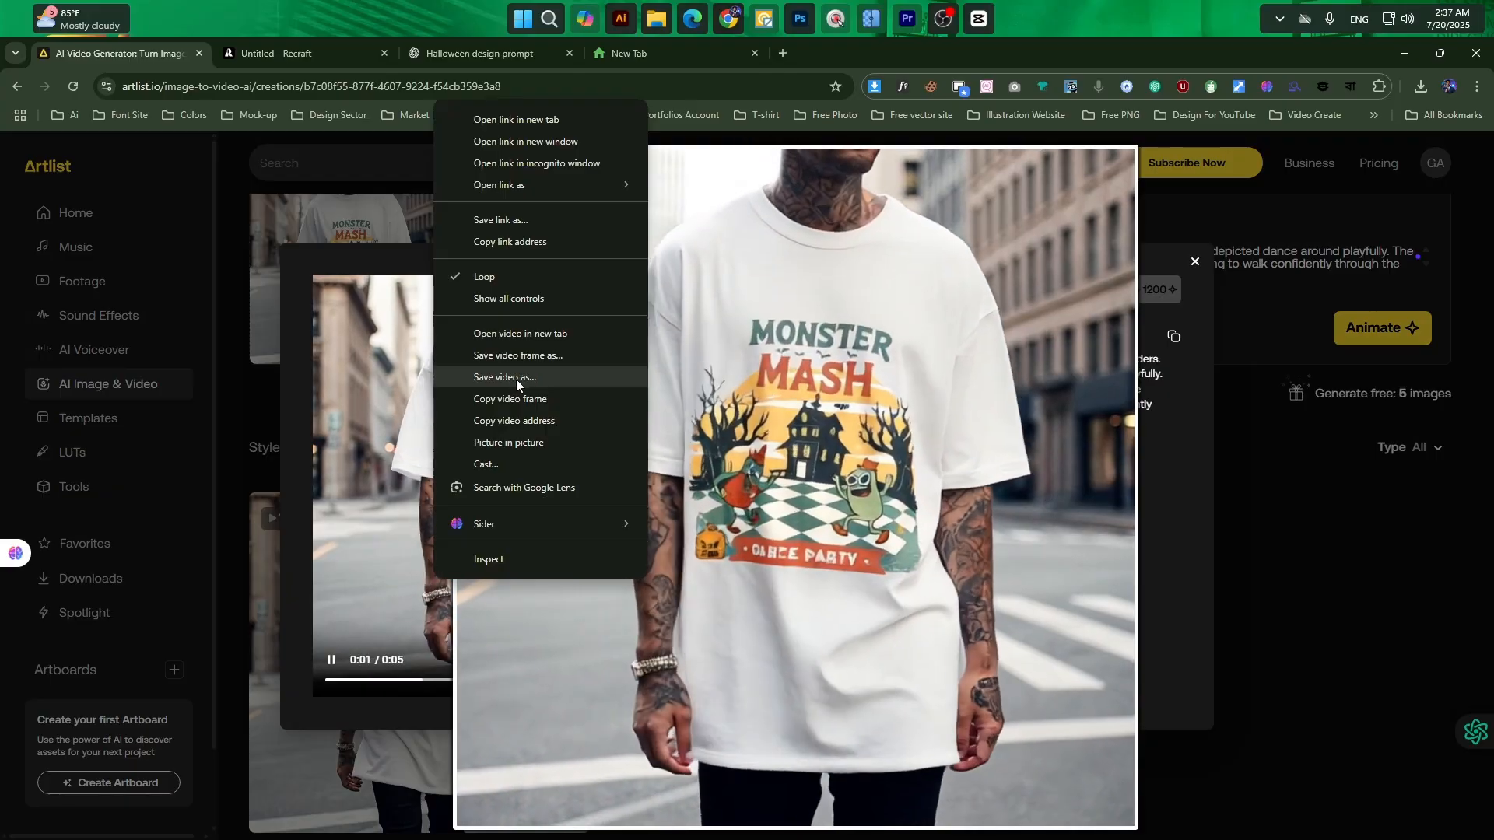
{"action": "left_click", "coordinate": [520, 380]}
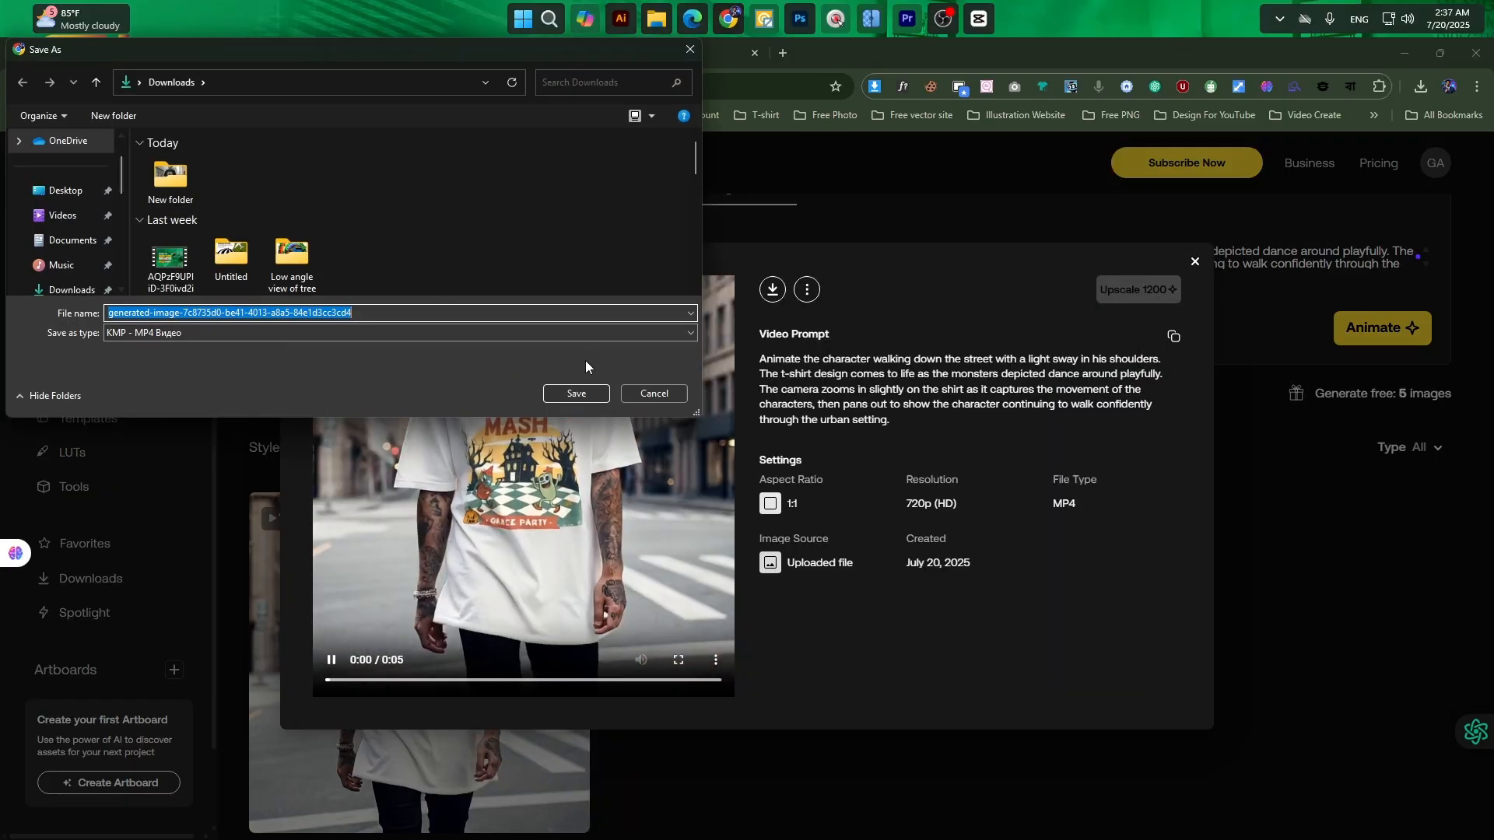
{"action": "left_click", "coordinate": [575, 395]}
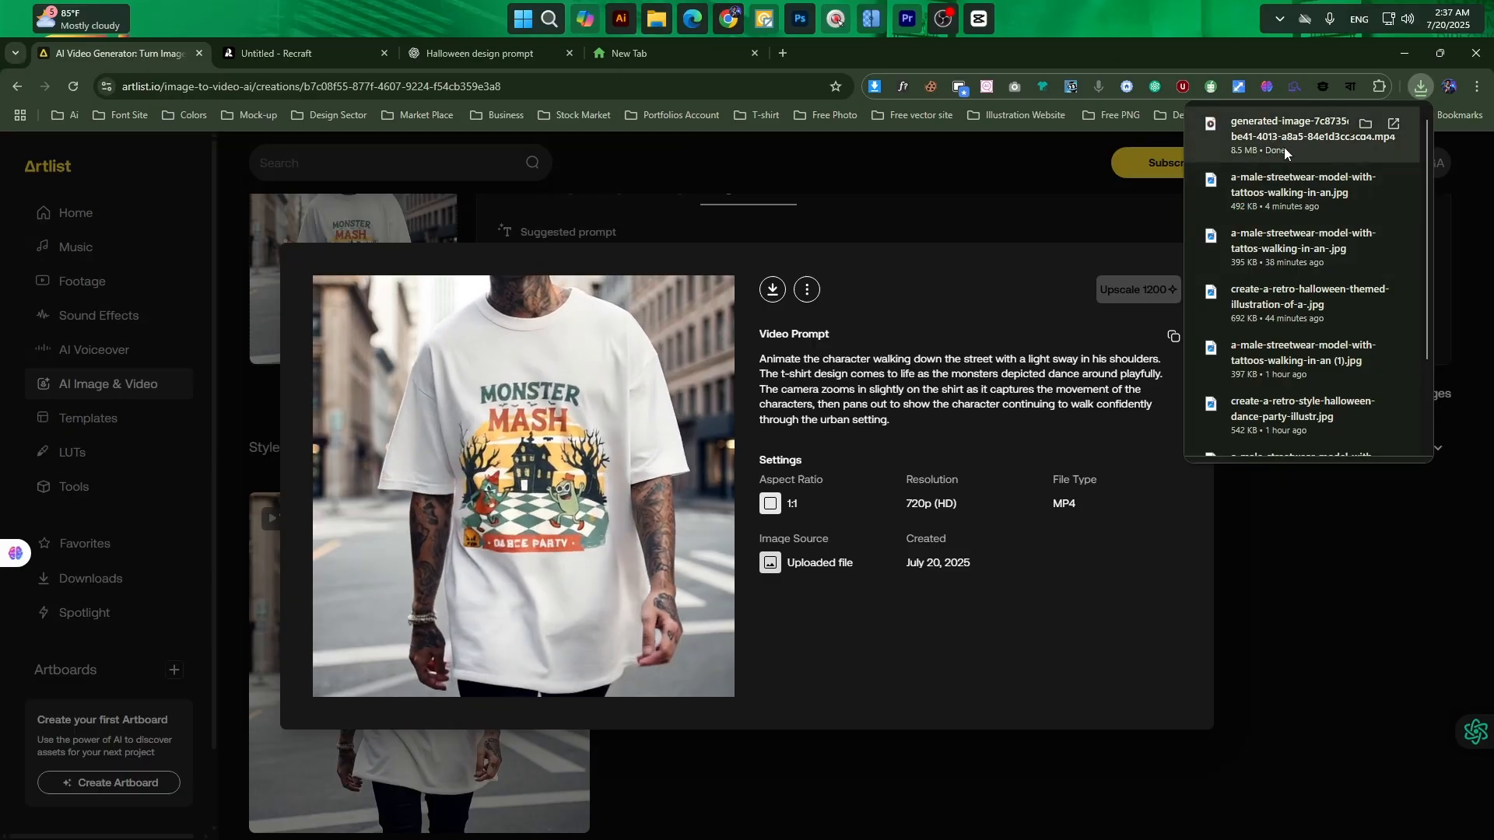
{"action": "left_click", "coordinate": [1284, 147]}
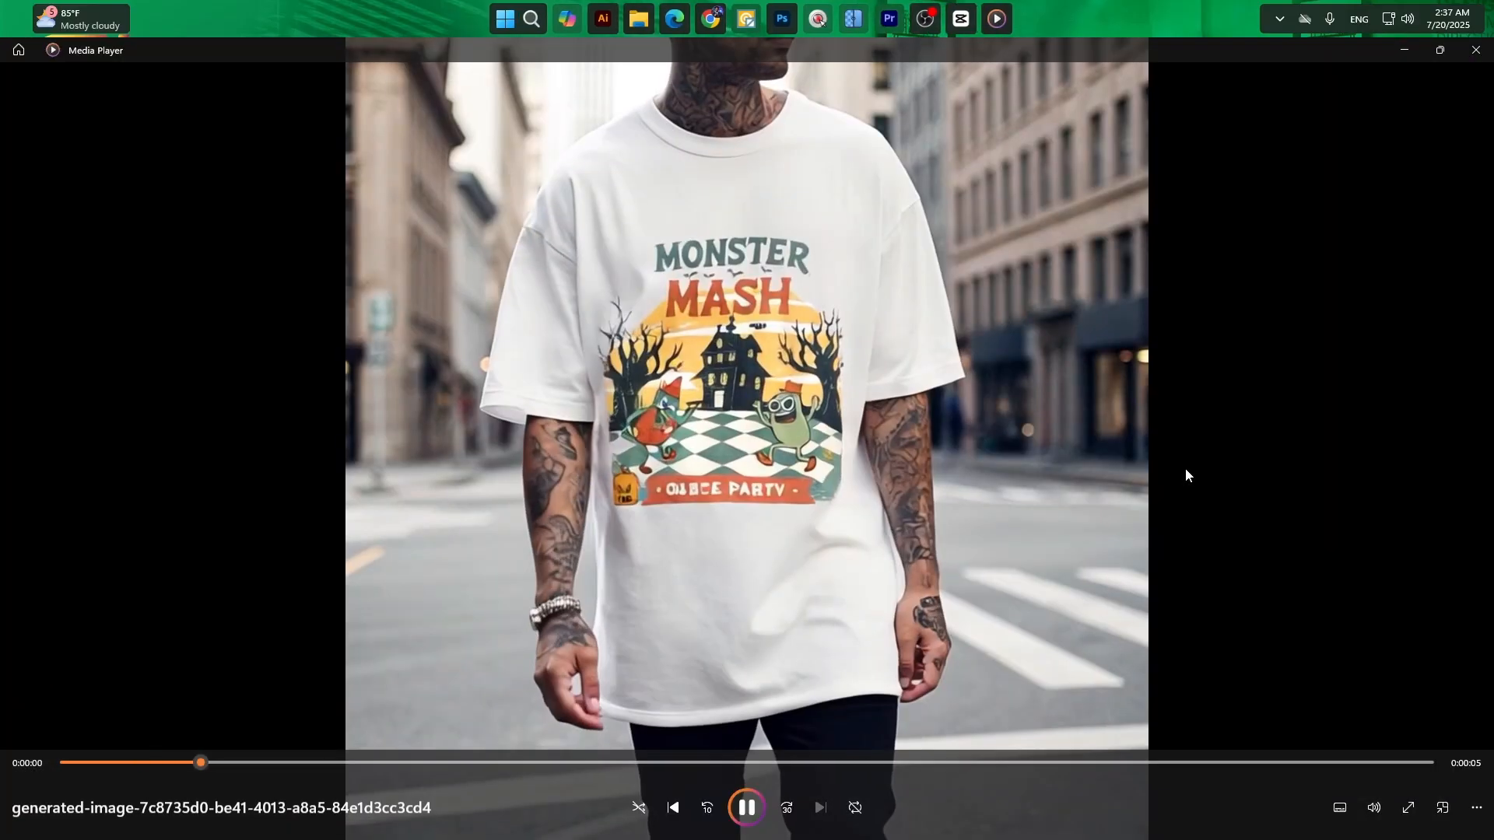